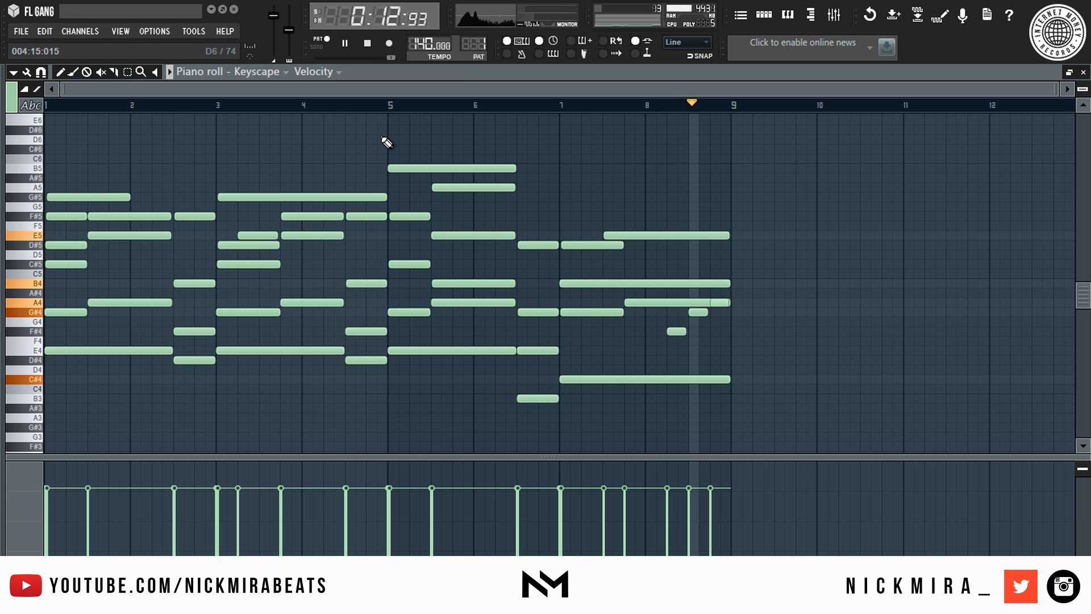
Step: Stop playback, look over the Keyscape chord notes and close the piano roll
key("space")
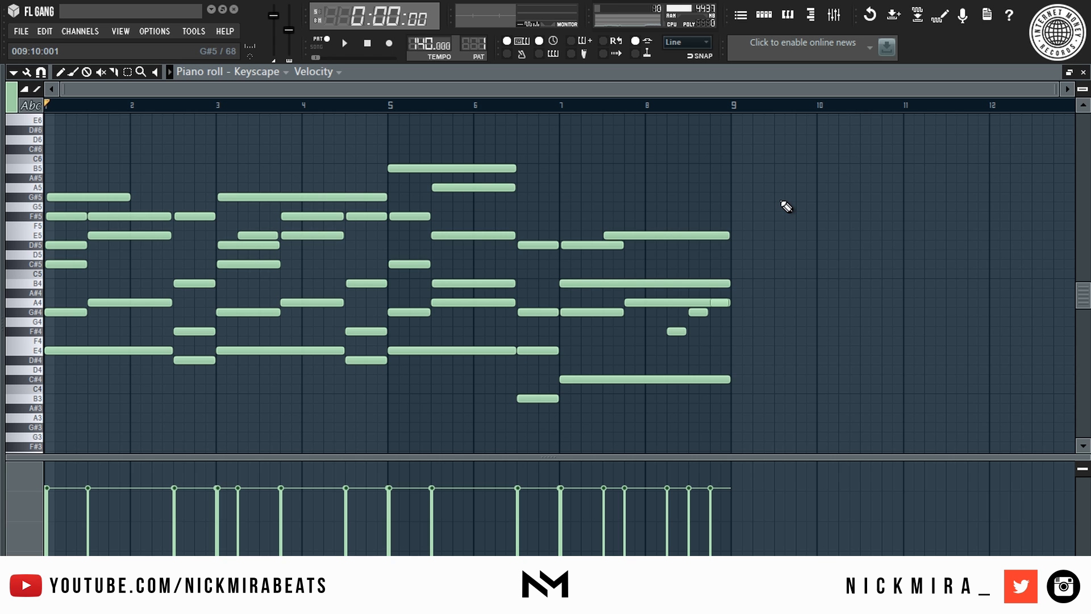
left_click_drag(199, 107, 4, 162)
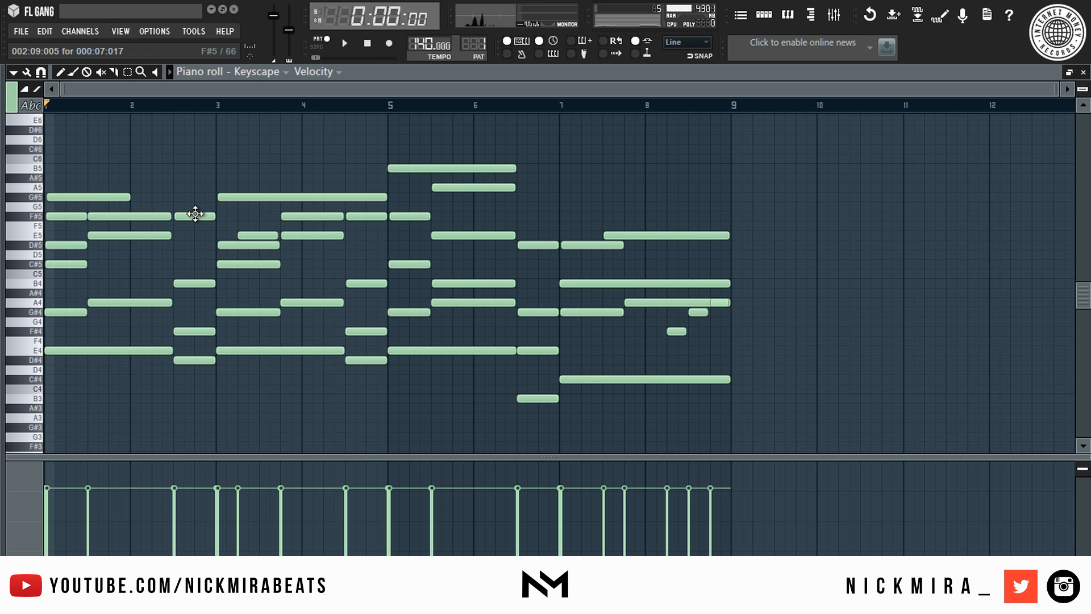
left_click(68, 190)
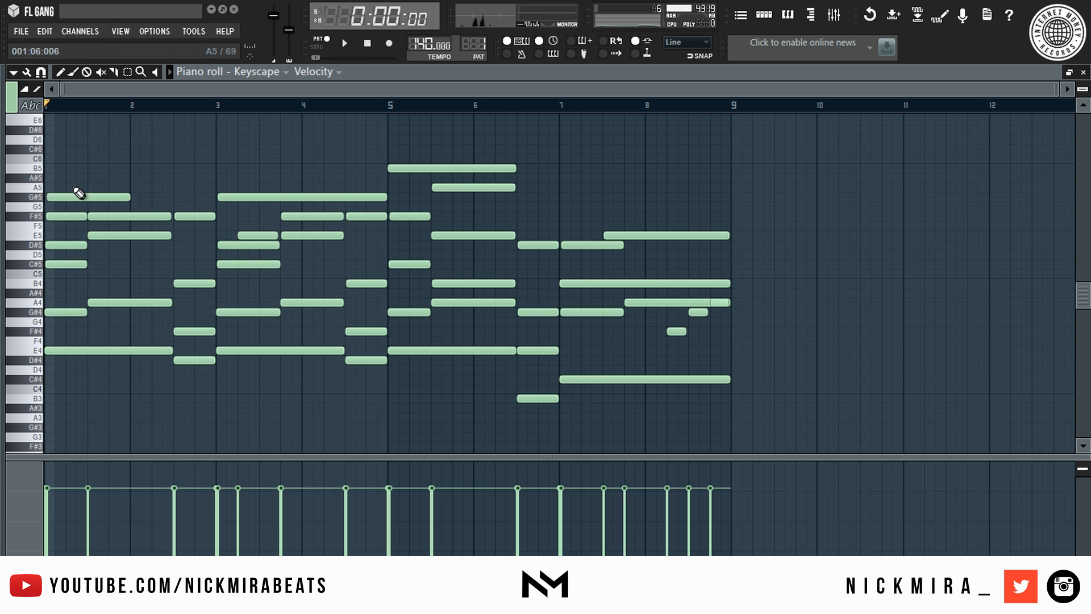
key("Escape")
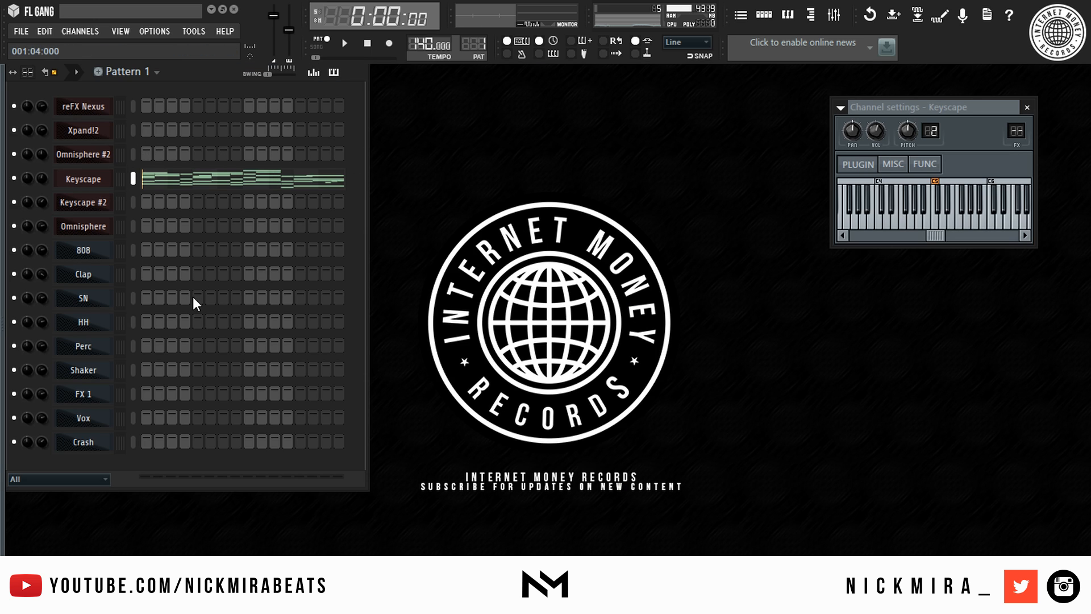
Step: Preview the pattern briefly, and copy the Keyscape channel's notes into the Omnisphere #2 channel
key("space")
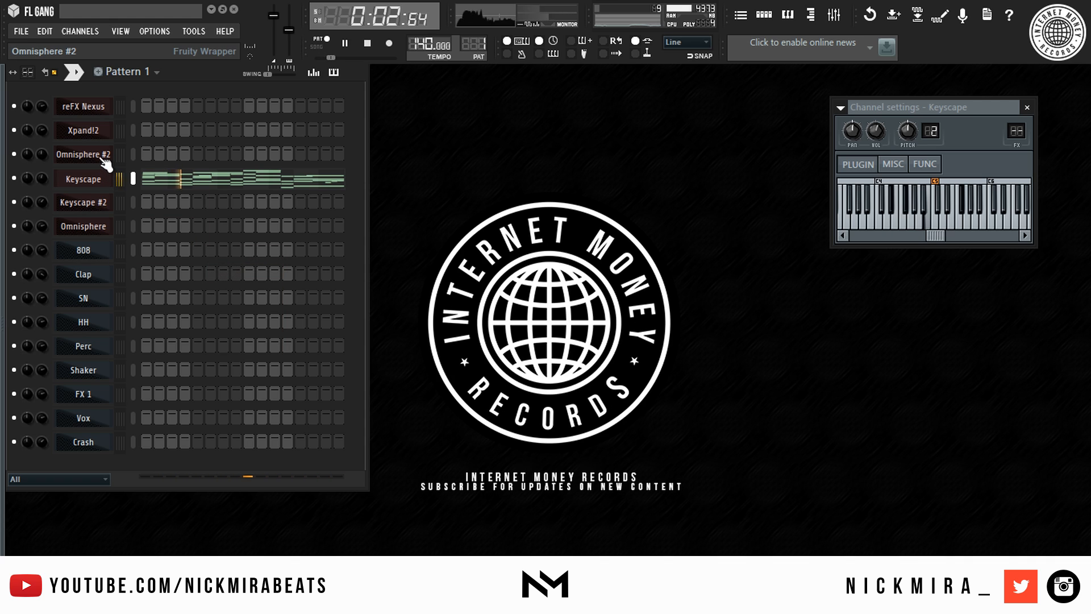
key("space")
right_click(117, 176)
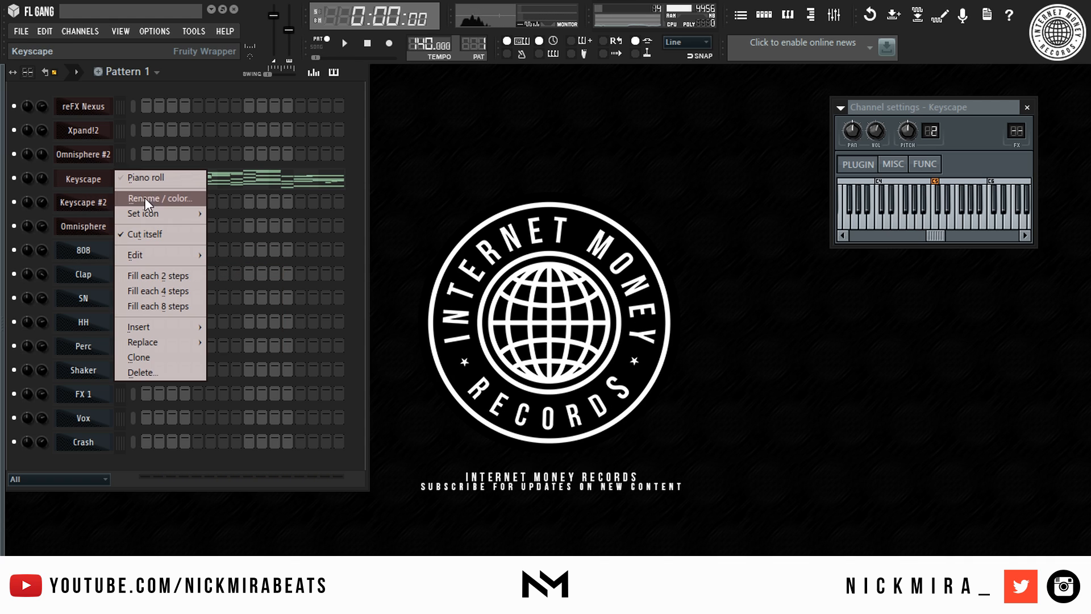
left_click(225, 267)
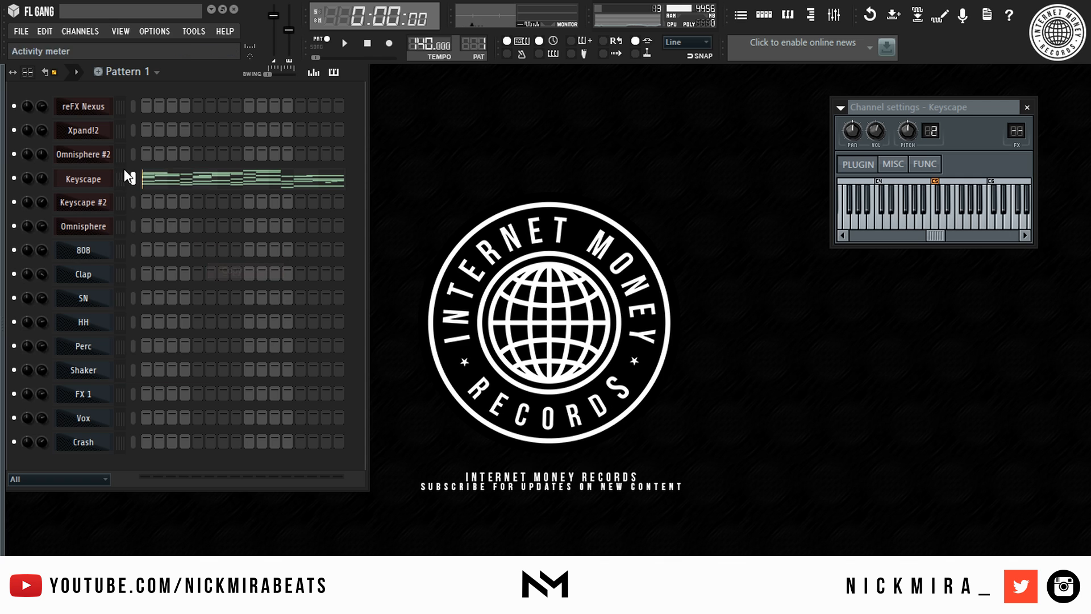
right_click(97, 157)
mouse_move(191, 227)
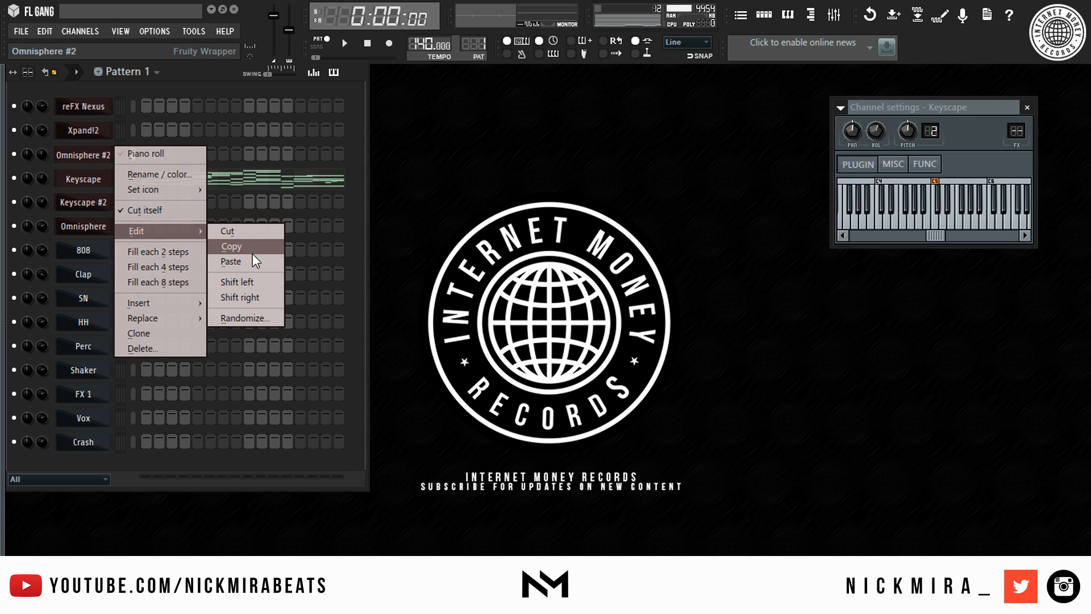
left_click(252, 251)
Step: Solo the Omnisphere #2 channel during playback and show the main page of its plugin instead of the full patch browser
right_click(14, 154)
key("space")
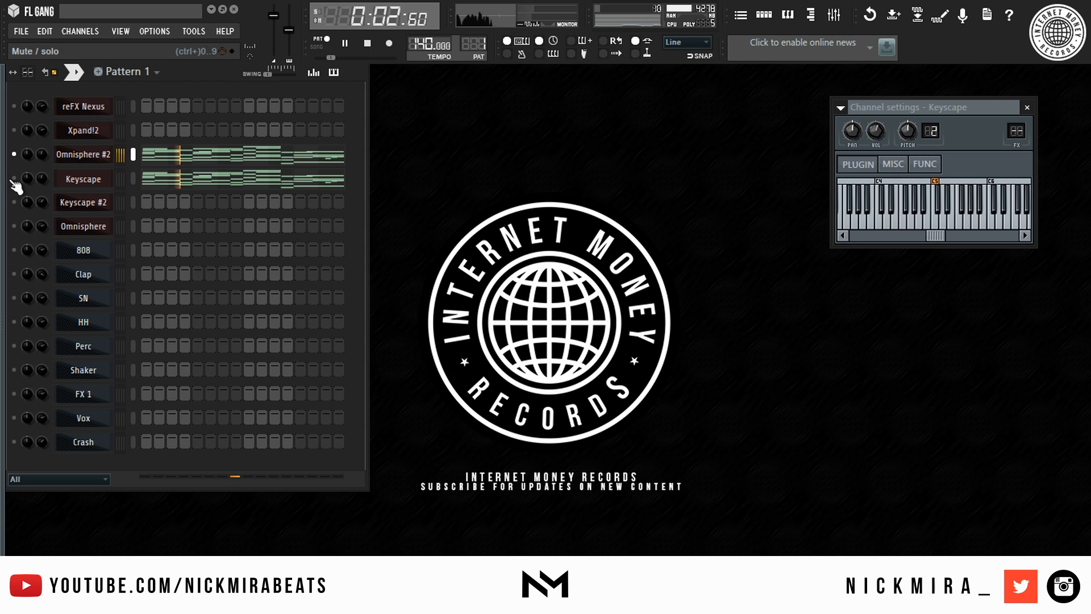
left_click(75, 159)
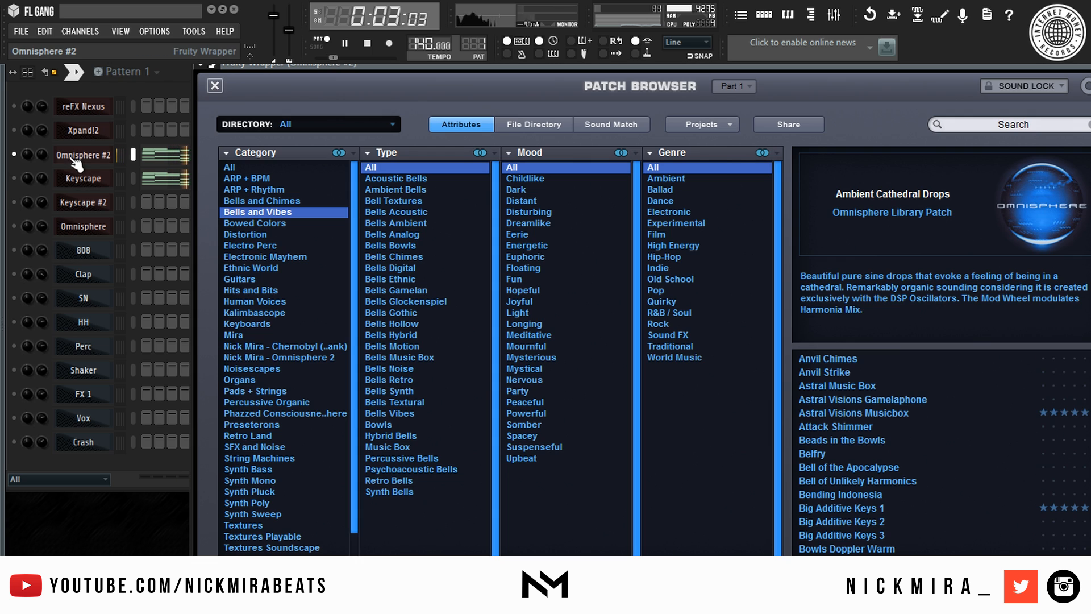
left_click(216, 86)
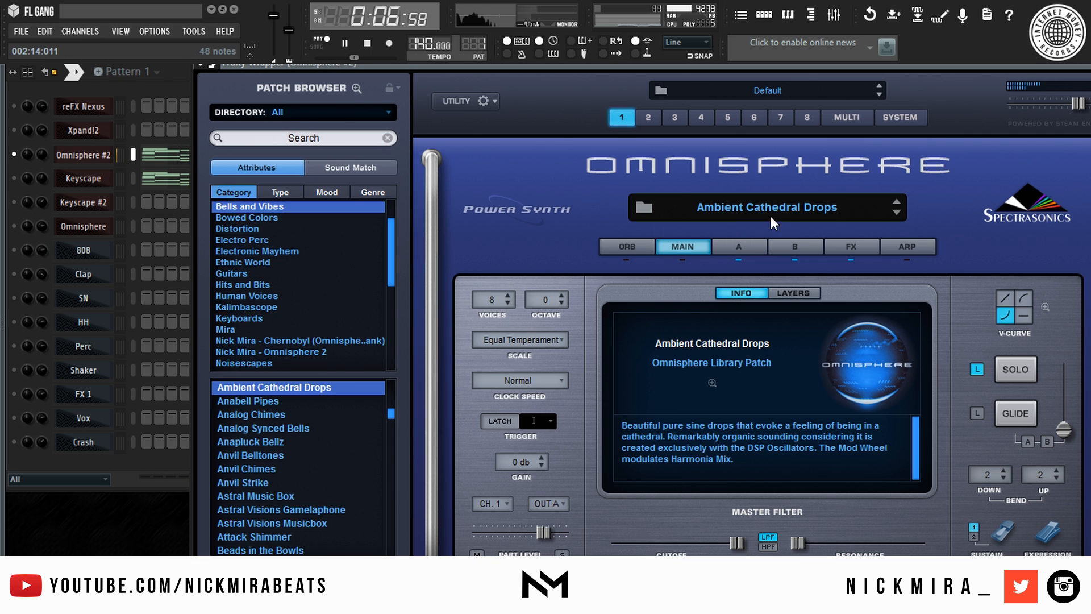
left_click(30, 169)
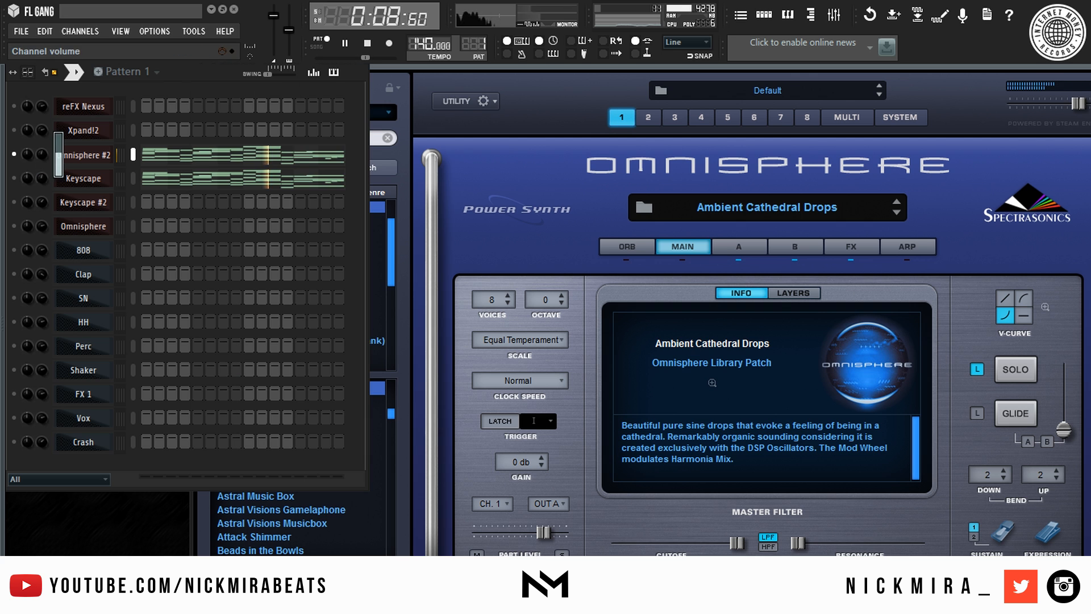
Step: Delete the bass notes at E4 and below from the Omnisphere #2 piano roll and play the pattern
left_click(149, 155)
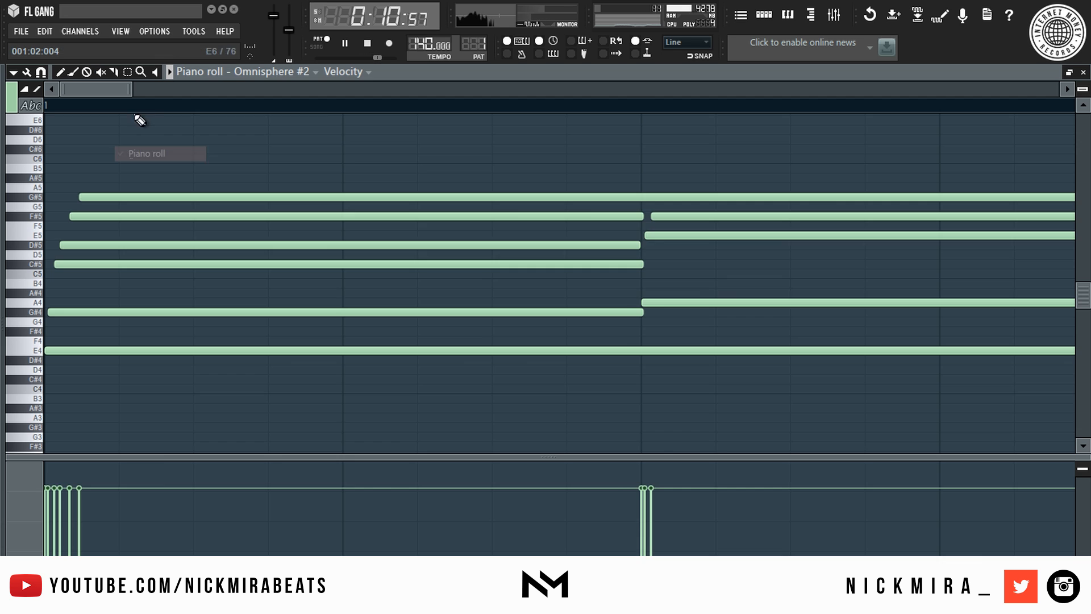
key("space")
left_click_drag(25, 351, 26, 399)
key("Delete")
scroll(826, 169, "up", 2)
key("space")
key("space")
key("space")
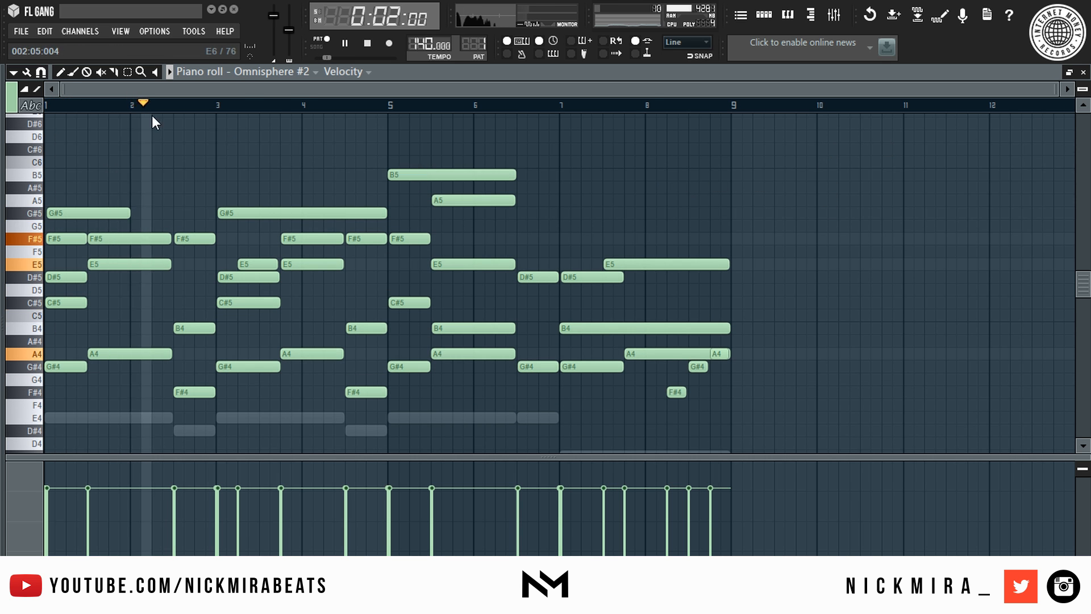
Step: Unmute the Keyscape channel and close the Omnisphere #2 piano roll and plugin window
key("Escape")
left_click(15, 179)
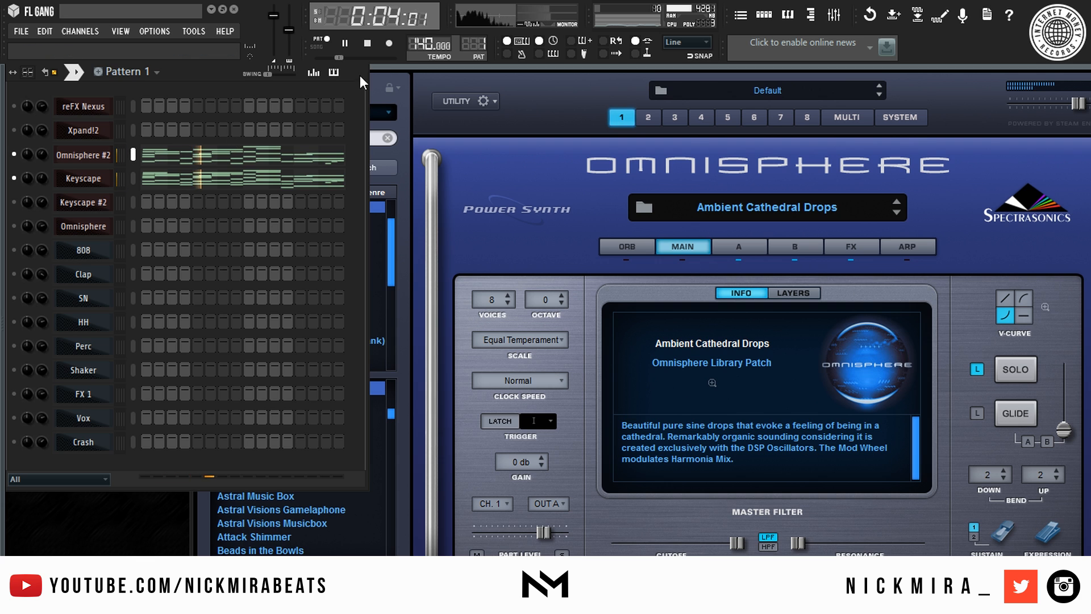
left_click(383, 66)
key("Escape")
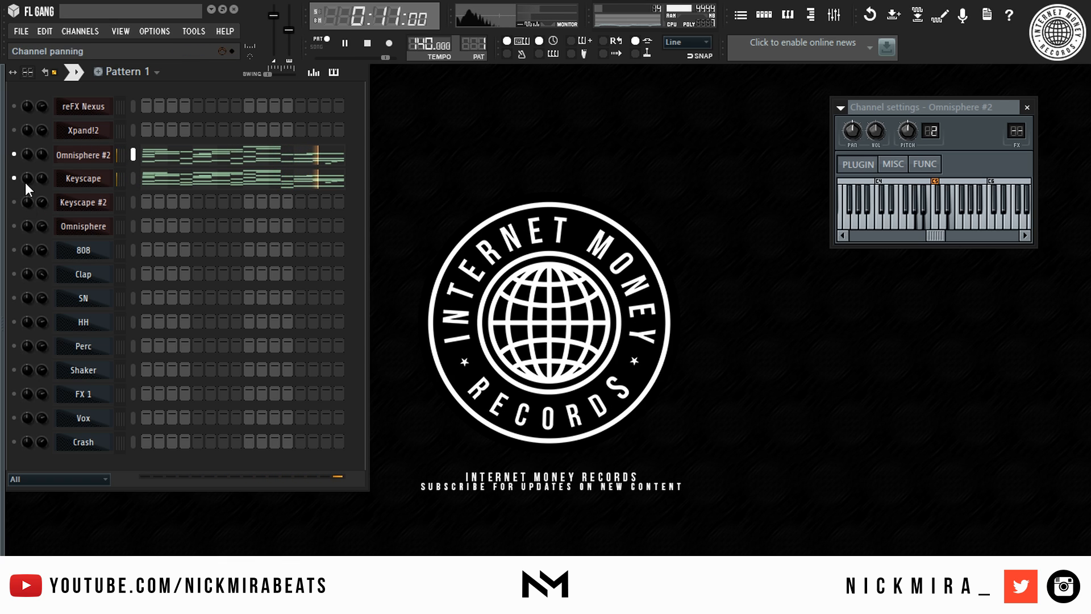
Step: Unmute the Xpand!2 channel and stop playback
left_click(14, 129)
right_click(84, 131)
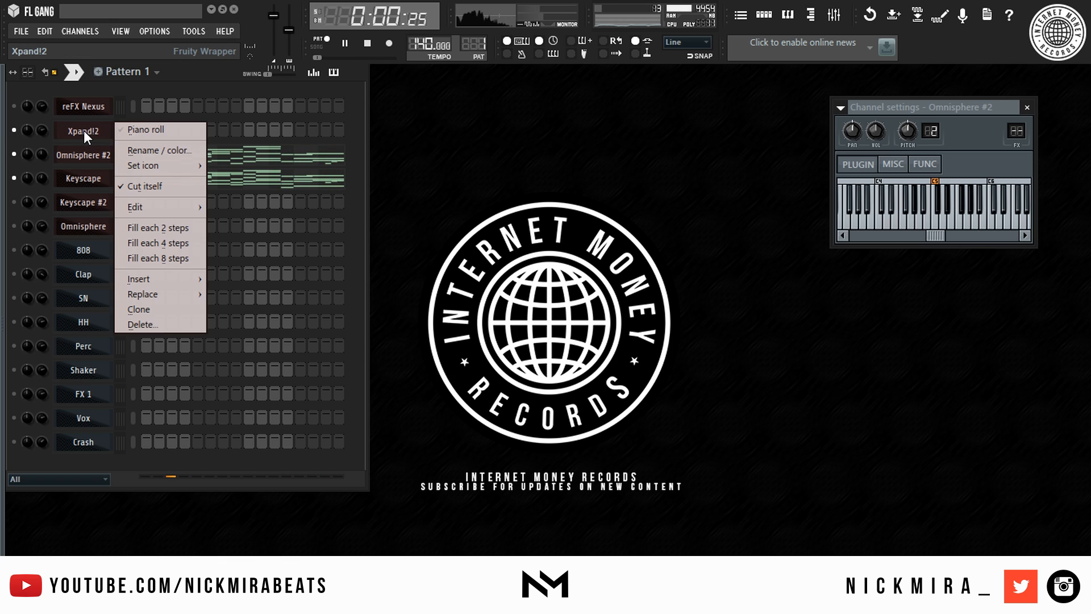
left_click(484, 171)
key("space")
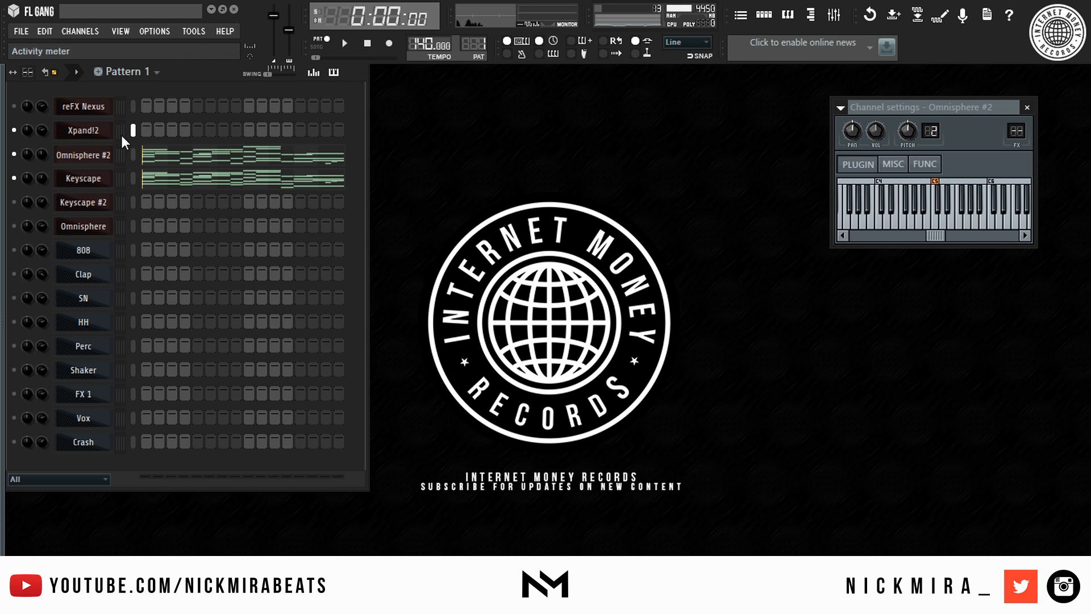
Step: Open the Xpand!2 plugin window and move it clear of the channel names
right_click(102, 136)
left_click(106, 137)
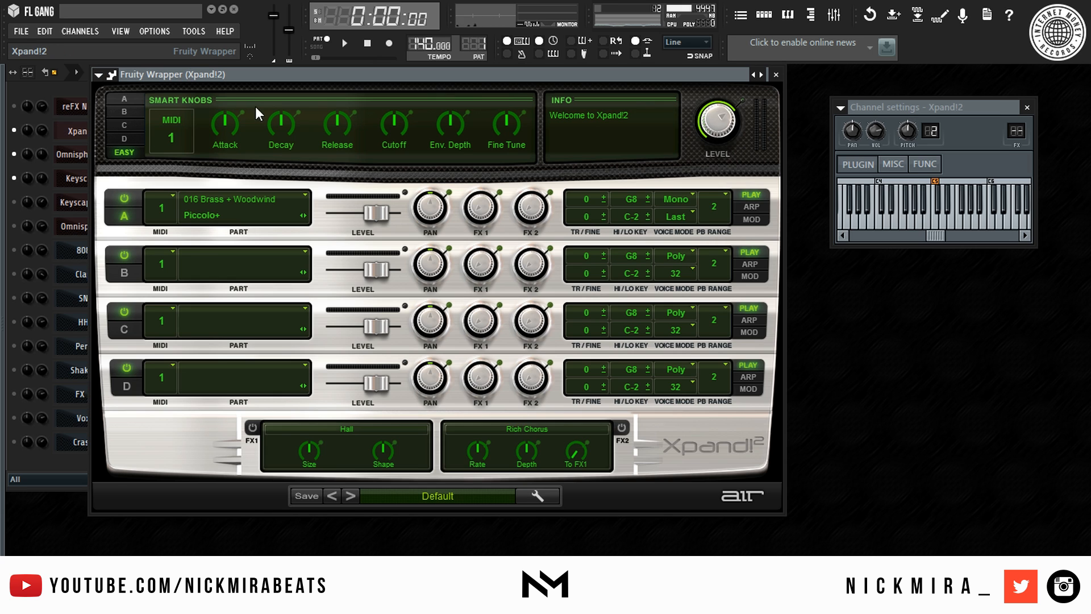
left_click_drag(231, 72, 353, 121)
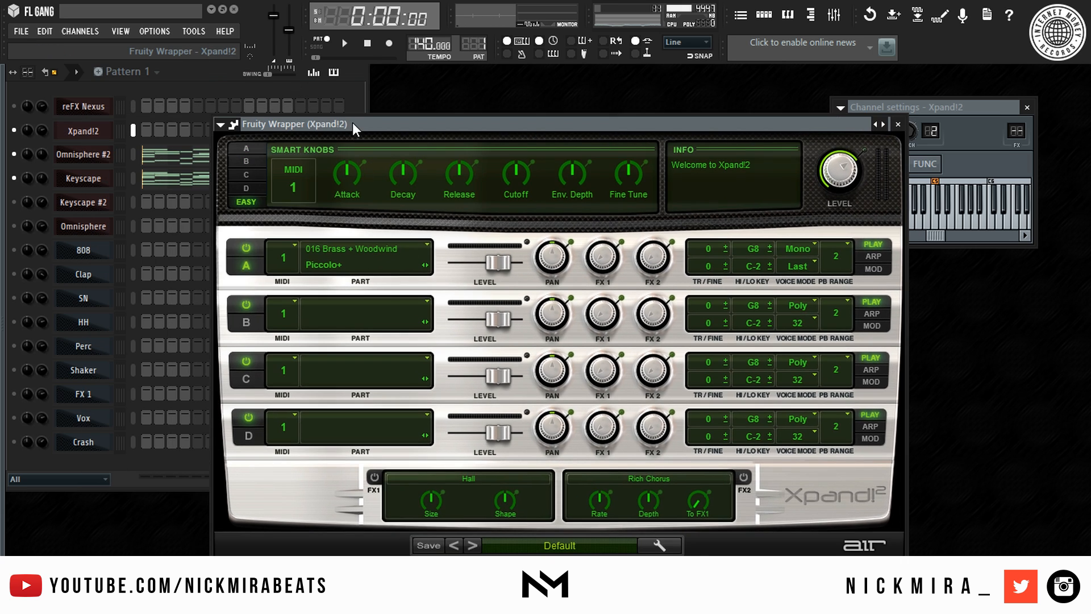
left_click(357, 246)
left_click(381, 122)
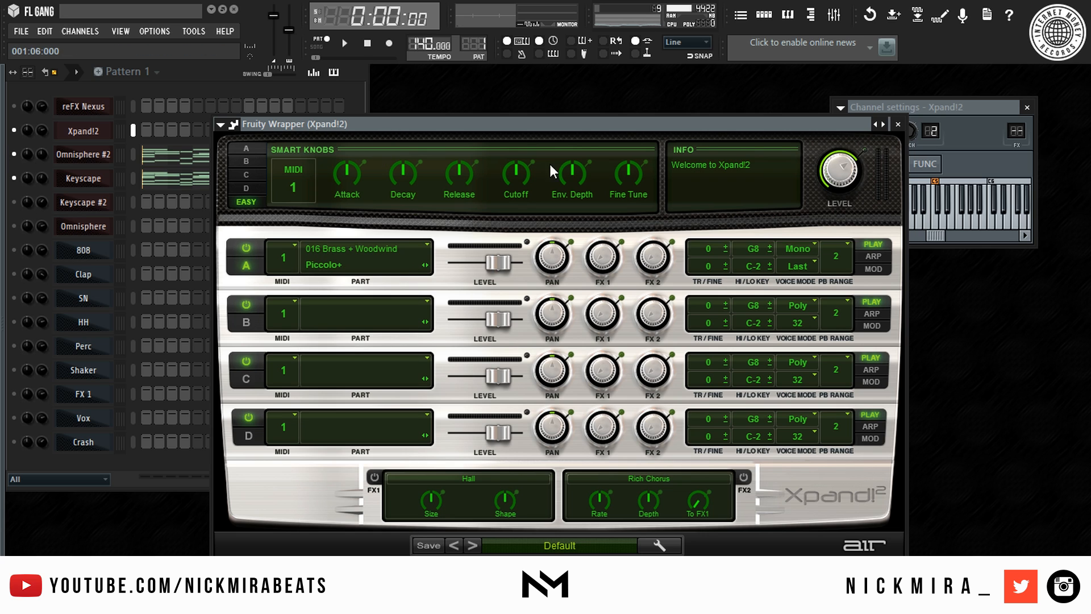
Step: Browse the sound categories for part A of Xpand!2, including Brass + Woodwind, and keep the current Piccolo+ sound
left_click(362, 248)
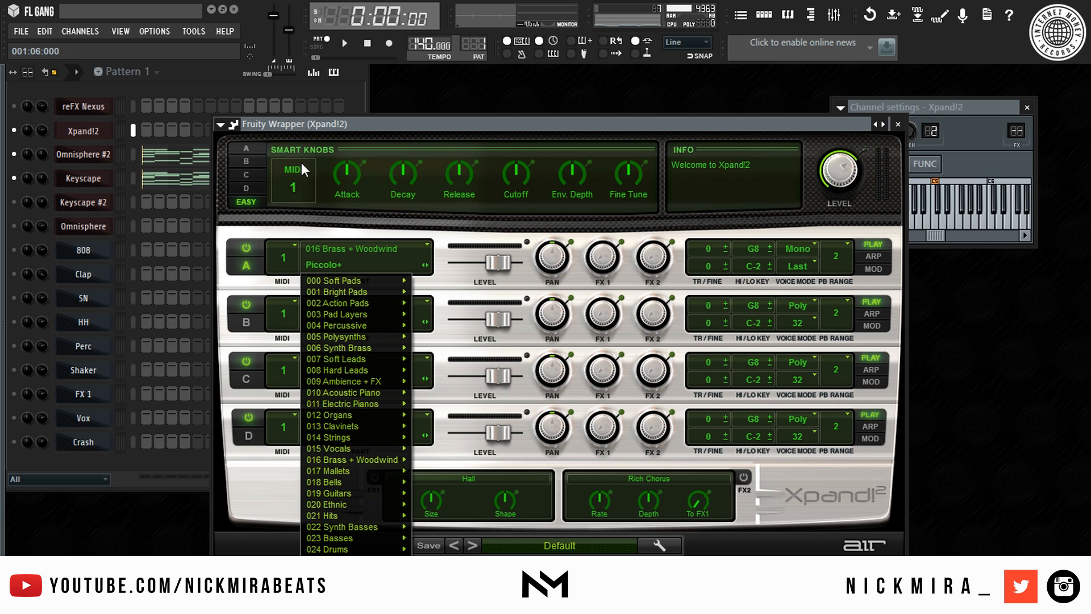
mouse_move(357, 471)
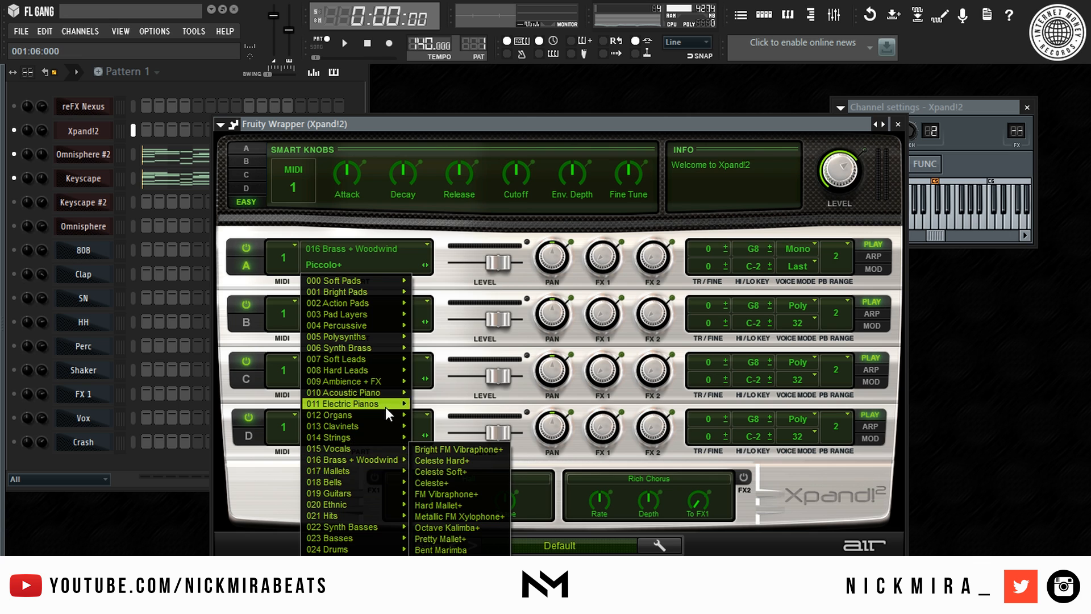
mouse_move(391, 352)
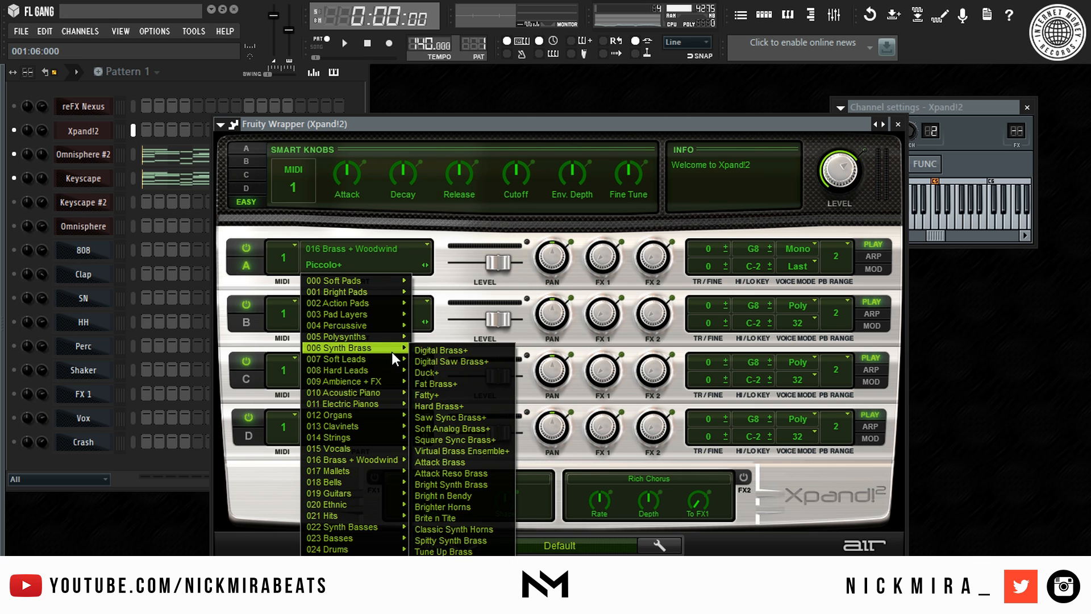
mouse_move(392, 460)
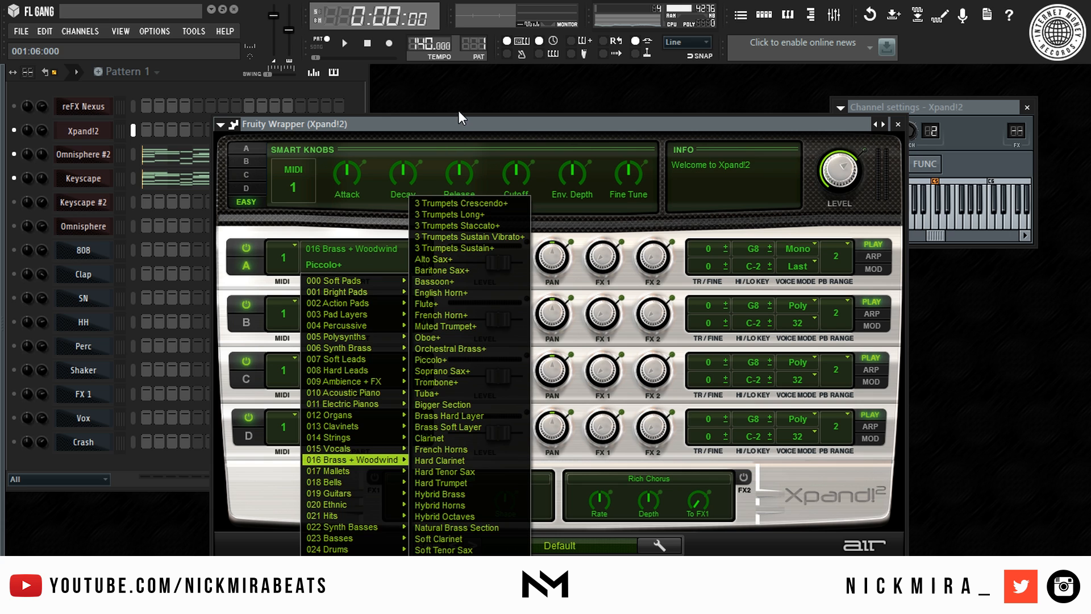
left_click(446, 122)
Step: Place a D#5 note at the start of bar 1 in the Xpand!2 piano roll, removing the stray E6 note, and play it
key("space")
key("Escape")
right_click(102, 128)
left_click(146, 130)
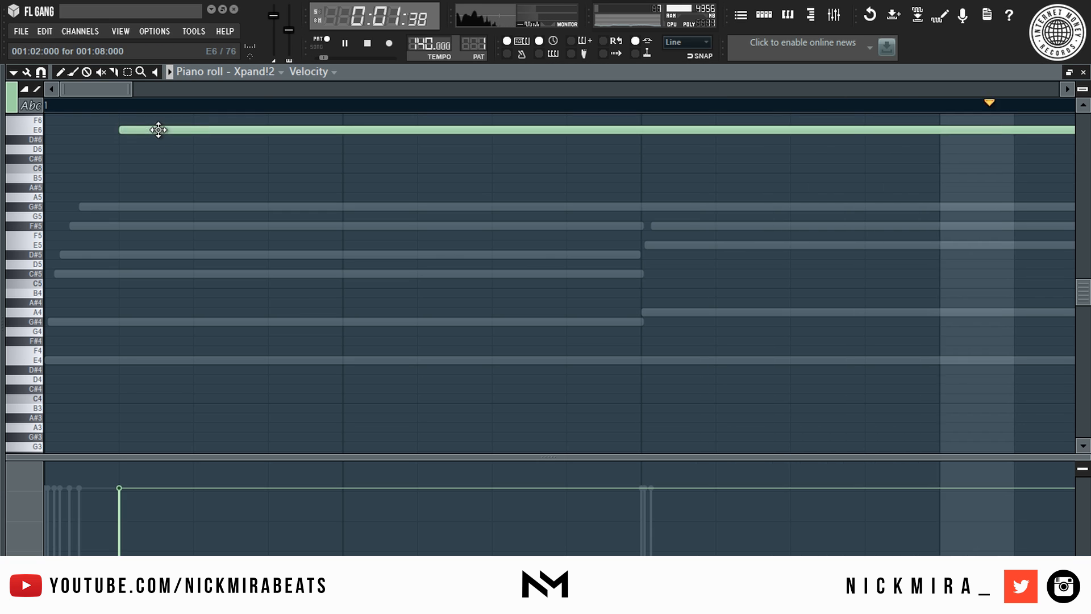
right_click(158, 130)
key("space")
scroll(175, 109, "down", 8)
left_click(51, 251)
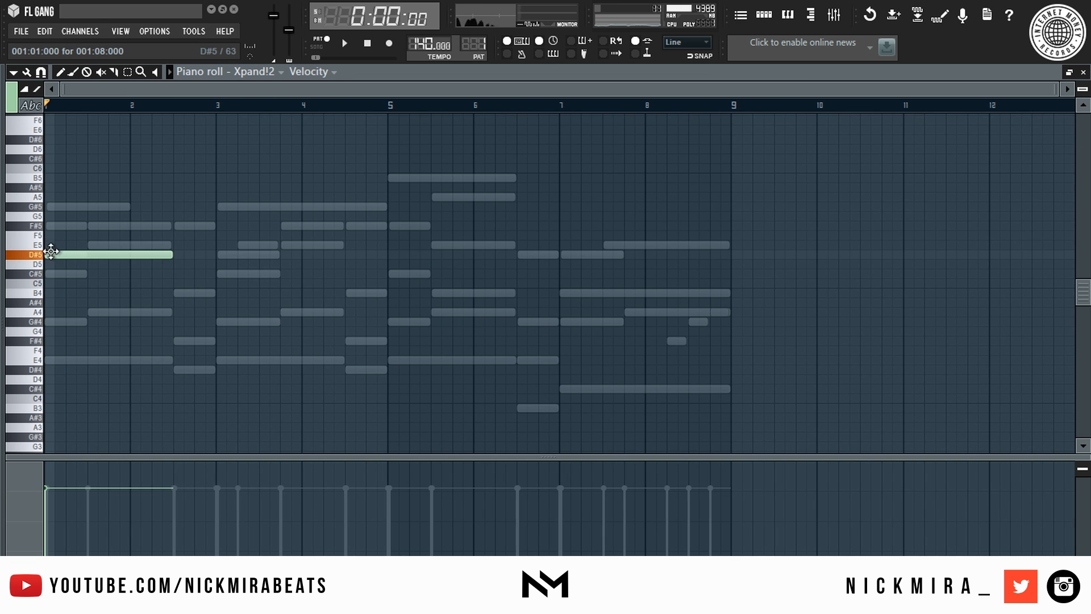
key("space")
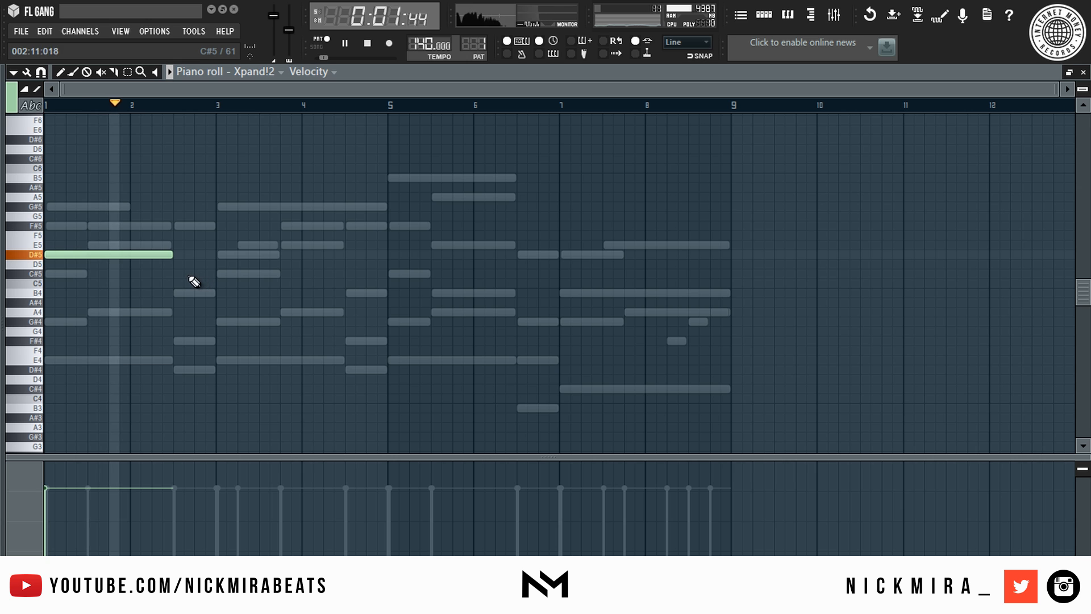
Step: Alternate two-bar D#5 and C#5 notes through all eight bars of the Xpand!2 piano roll and close it
left_click(219, 274)
key("ctrl+l")
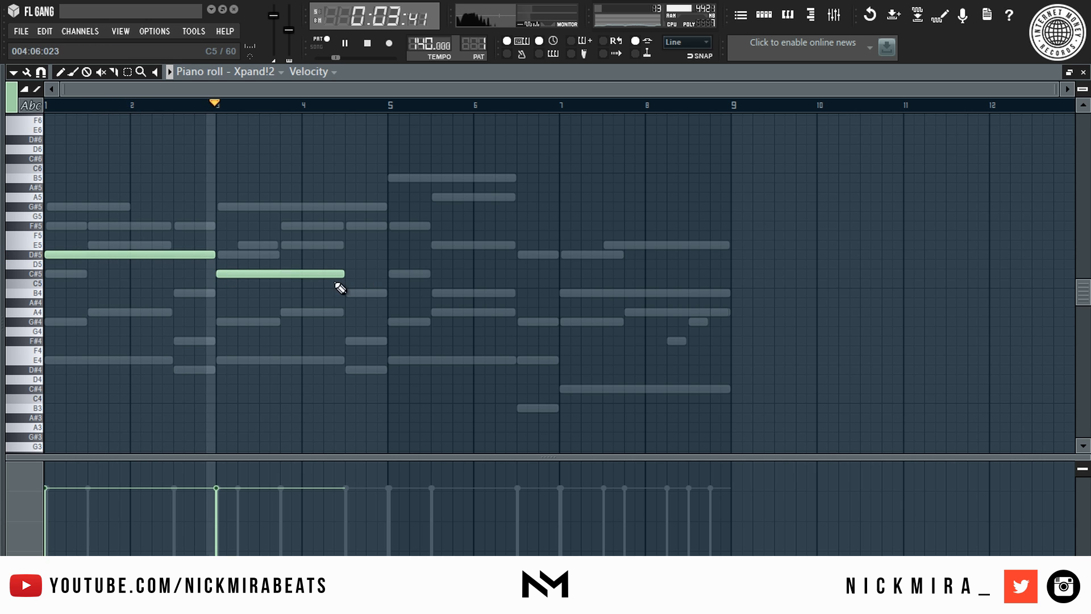
left_click(390, 255)
key("ctrl+l")
right_click(392, 254)
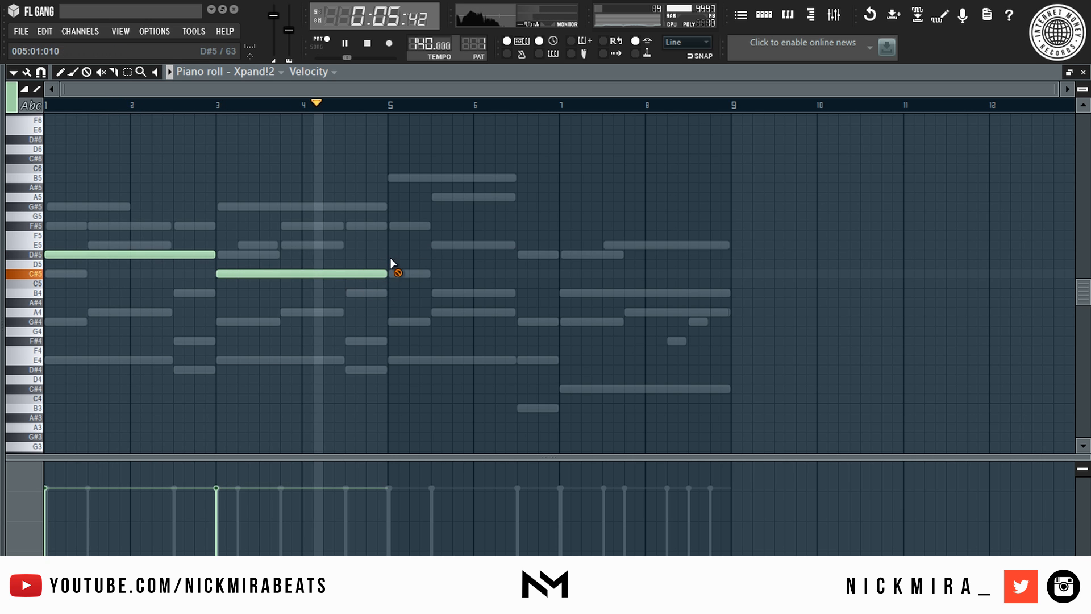
key("ctrl+b")
key("ctrl+d")
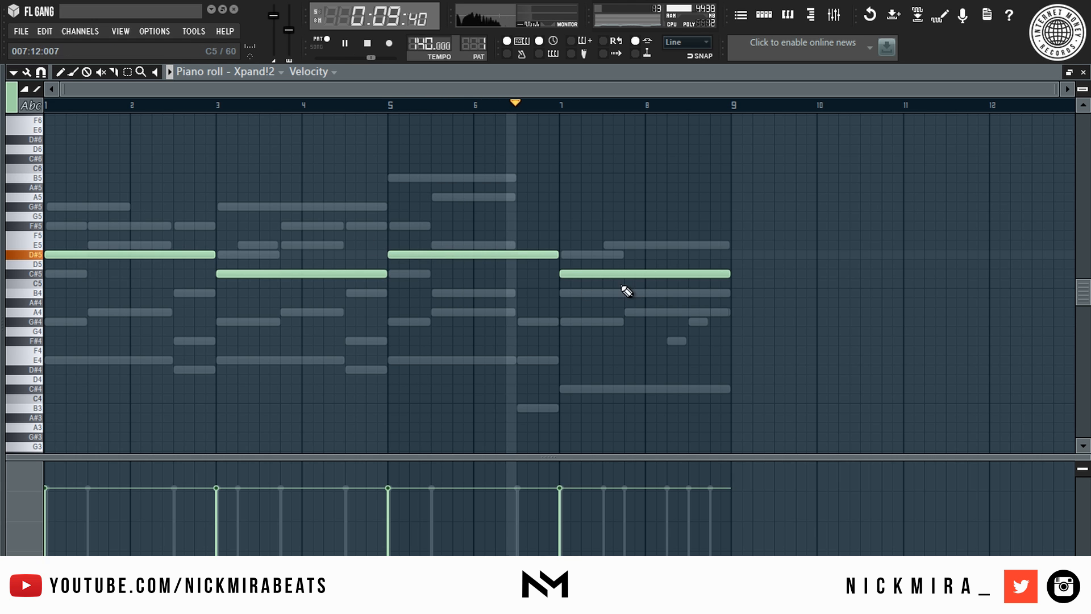
key("Escape")
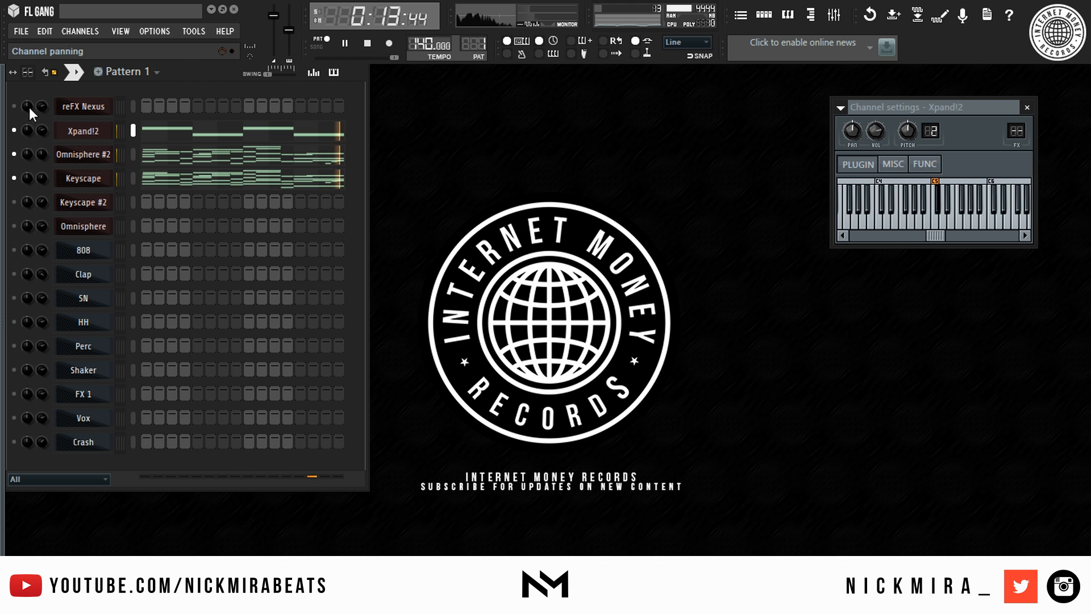
Step: Unmute the reFX Nexus and Keyscape #2 channels and open the Keyscape #2 plugin window, moved so more of it shows
left_click(14, 106)
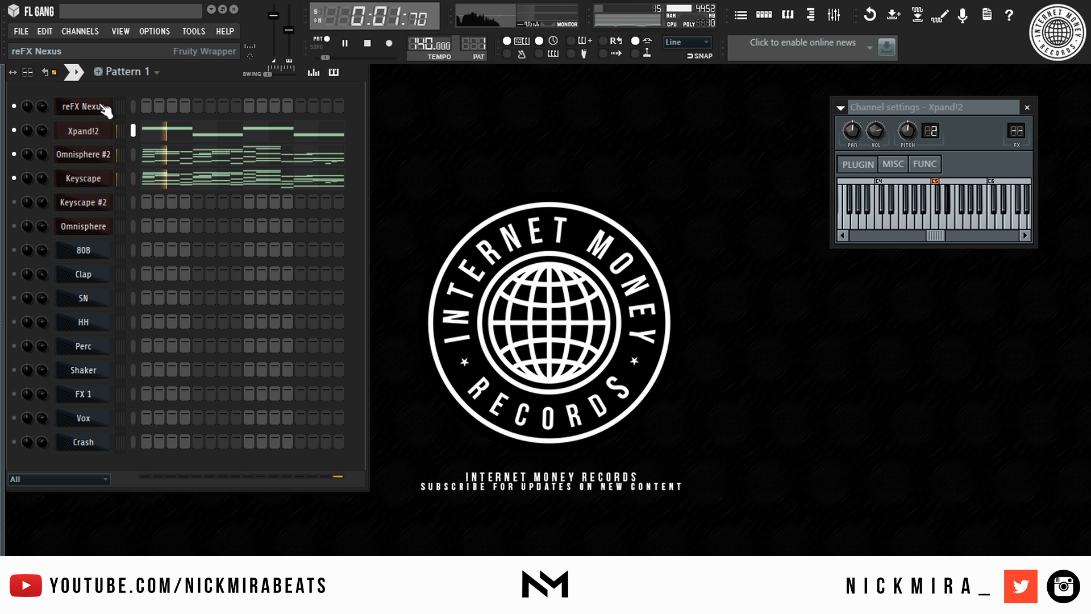
left_click(14, 202)
left_click(86, 204)
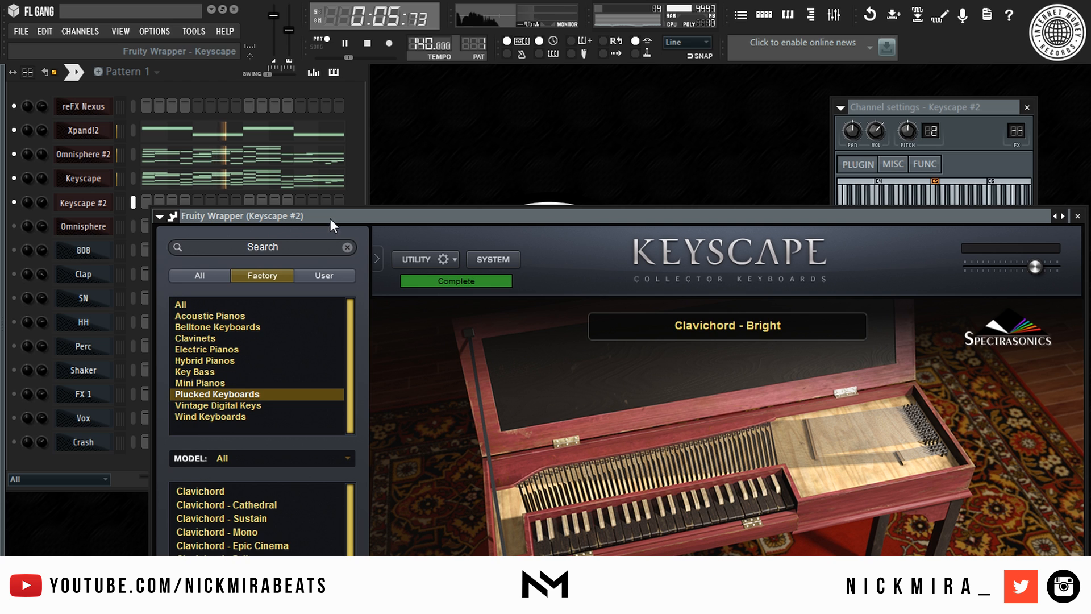
left_click_drag(330, 218, 370, 35)
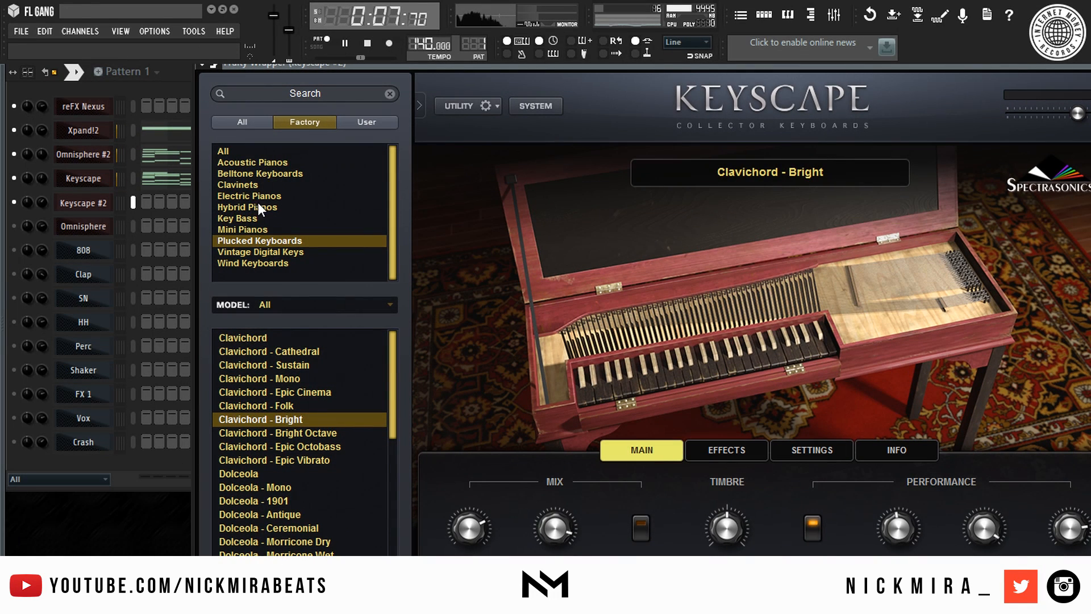
Step: Load the LA Custom C7 Grand Piano sound from the Acoustic Pianos category in Keyscape #2 and close the plugin window
left_click(261, 162)
left_click(311, 336)
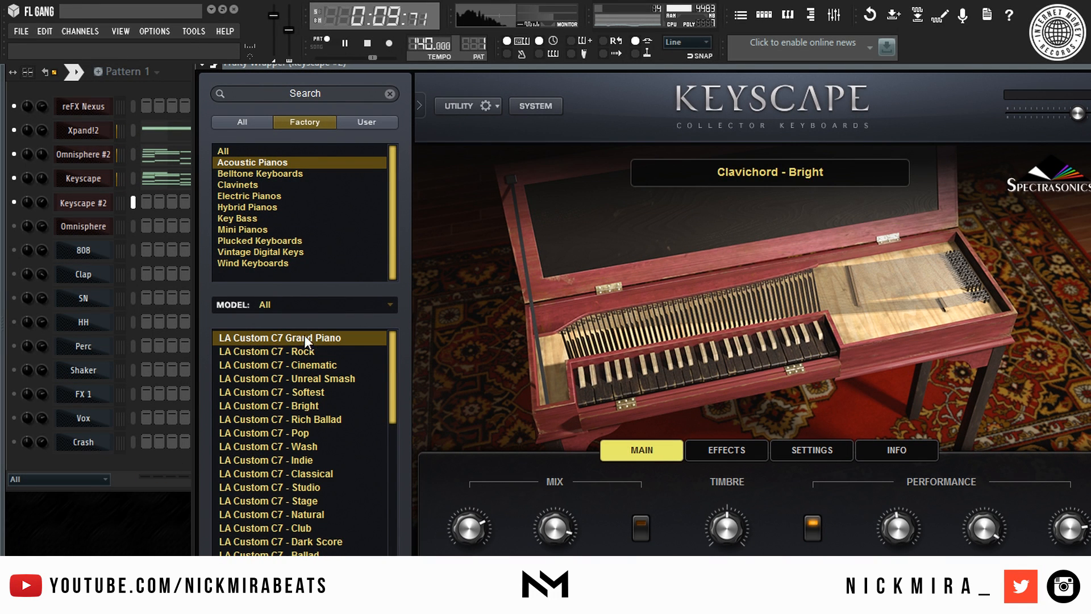
key("Escape")
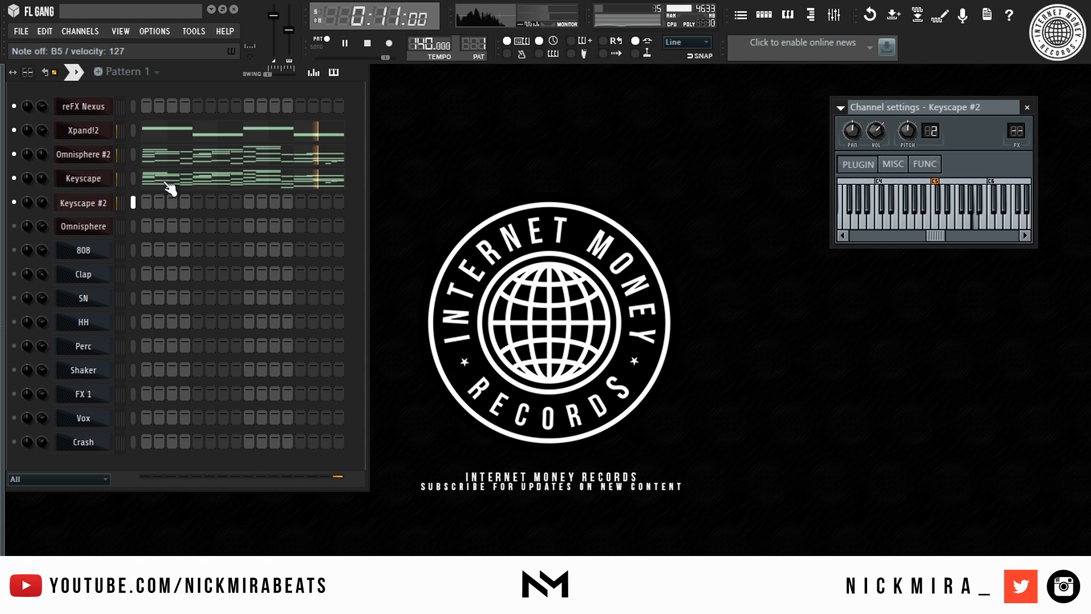
Step: Open the Keyscape #2 piano roll and place back-to-back B5, A5 and G#5 notes two steps apart from the start of bar 1
right_click(107, 211)
left_click(131, 202)
scroll(124, 109, "down", 4)
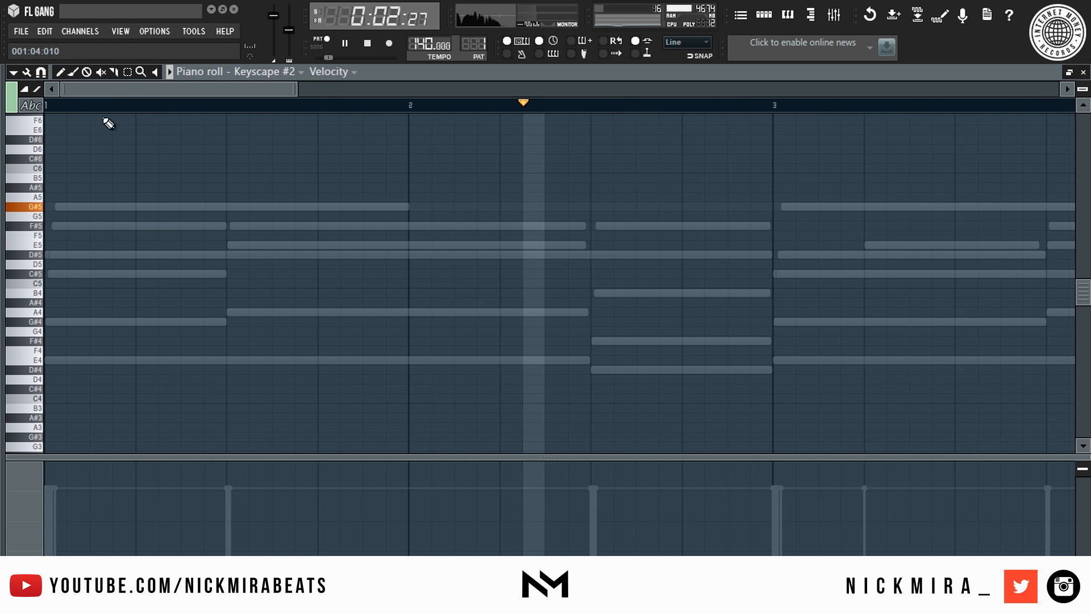
left_click(59, 177)
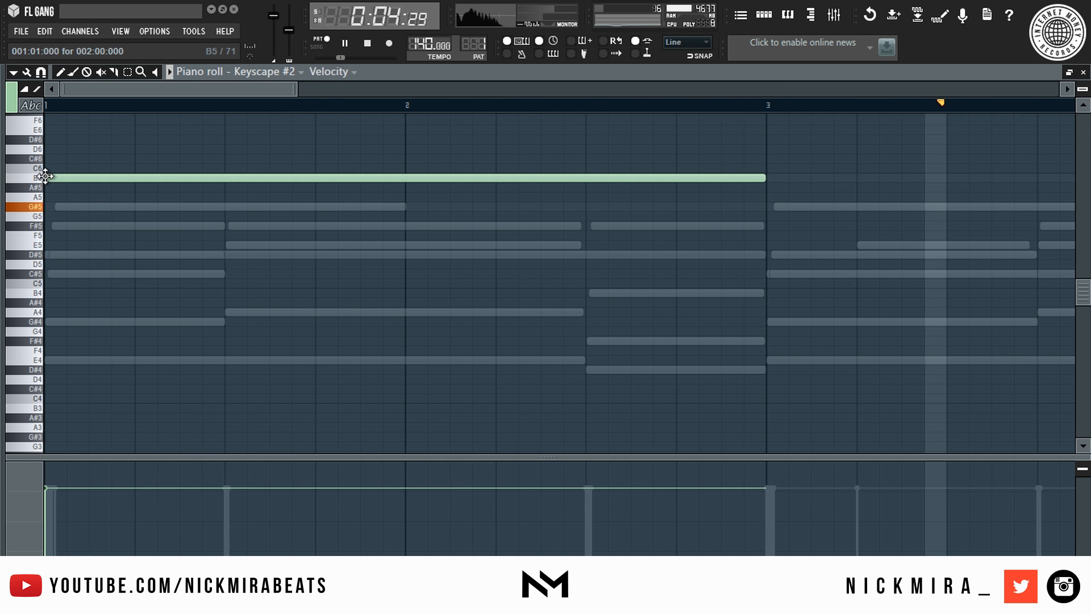
left_click(93, 197)
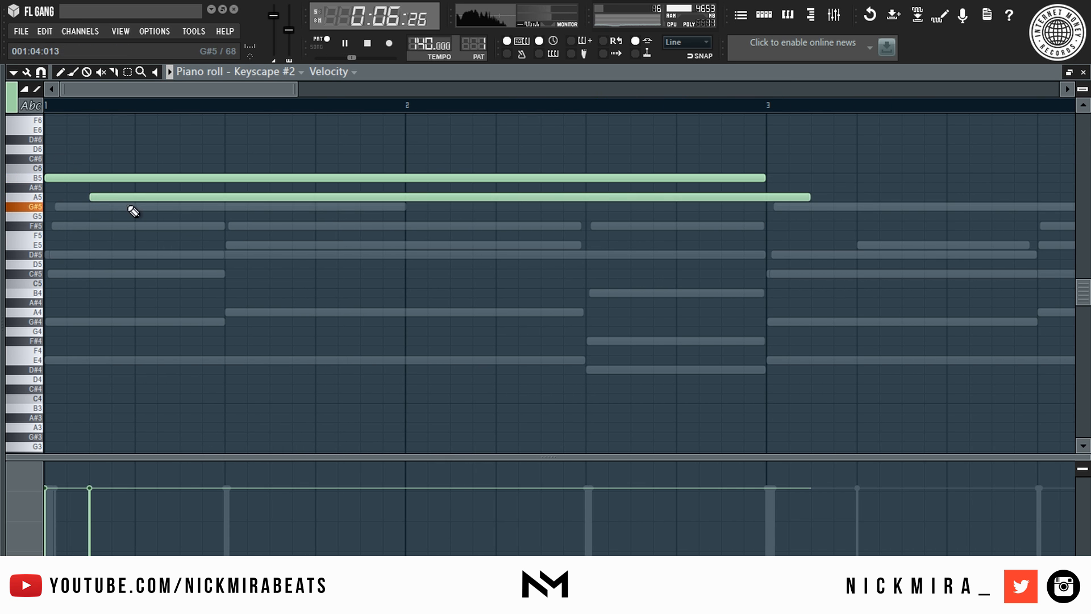
left_click(132, 206)
left_click_drag(134, 205, 139, 207)
key("ctrl+l")
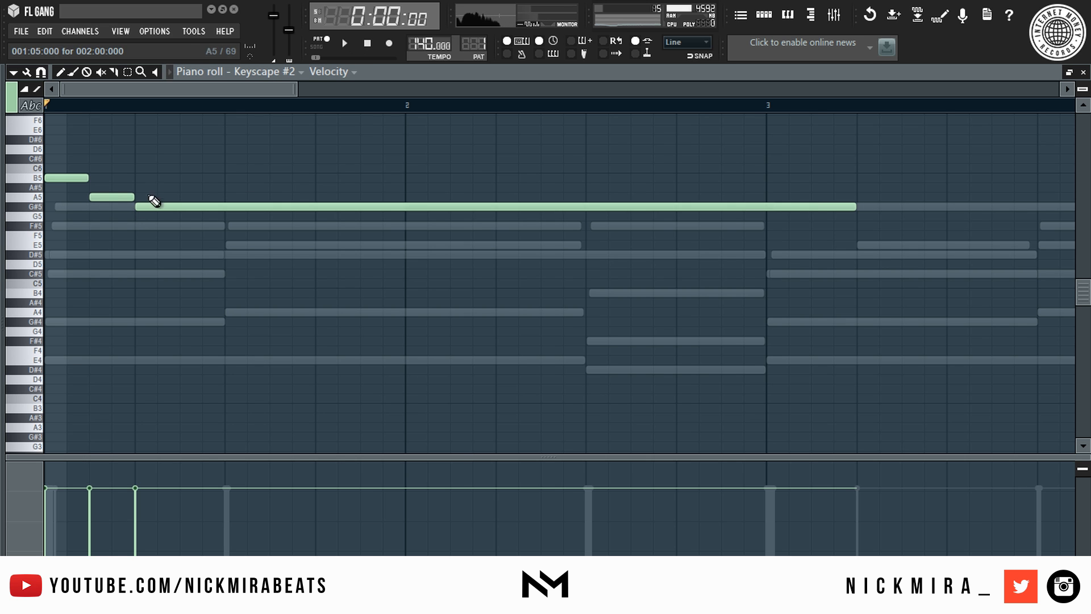
Step: Raise the velocity of all three Keyscape #2 notes to maximum, deselect them and play the pattern
key("ctrl+a")
key("space")
scroll(180, 207, "up", 4)
key("space")
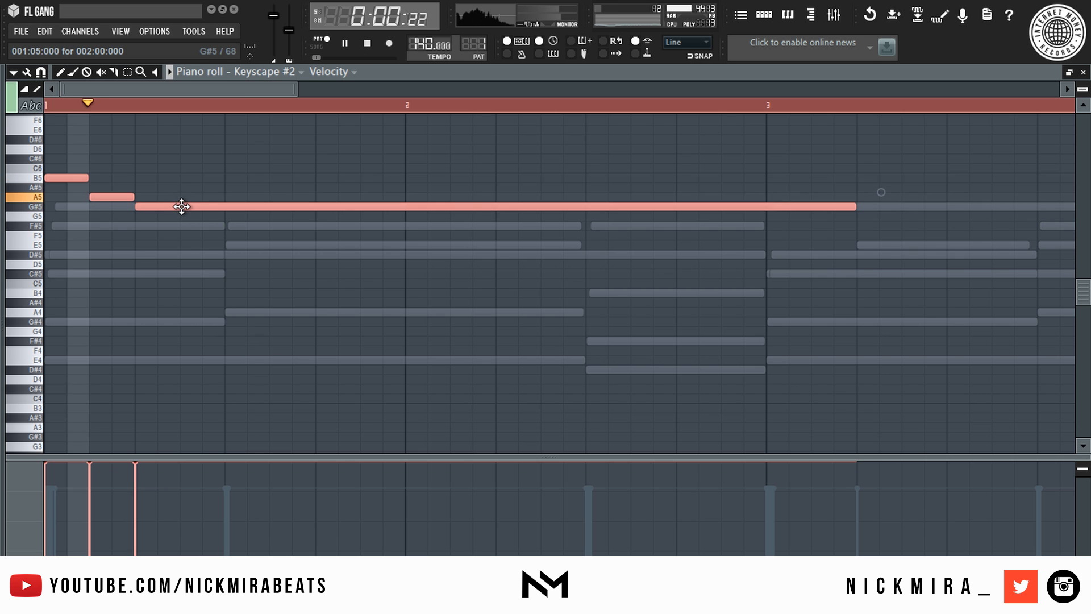
key("ctrl+d")
key("space")
key("space")
scroll(174, 107, "down", 1)
scroll(180, 114, "down", 3)
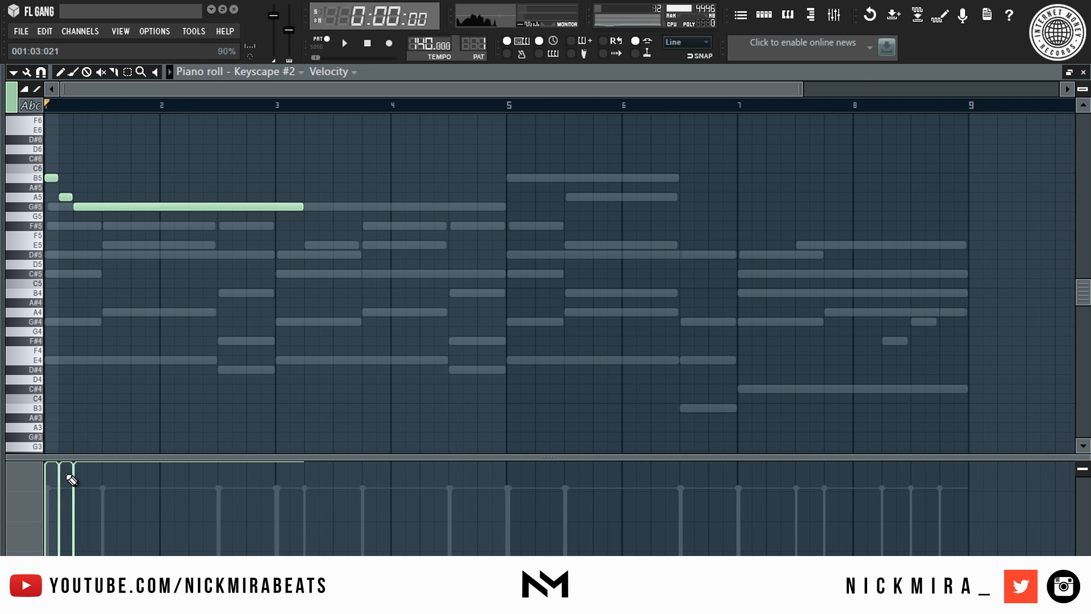
key("space")
Step: Try high C#6 and G#6 notes at the start of bar 2 and delete them
left_click_drag(147, 158, 162, 249)
key("space")
key("space")
scroll(188, 184, "up", 2)
left_click(149, 149)
key("space")
key("space")
key("space")
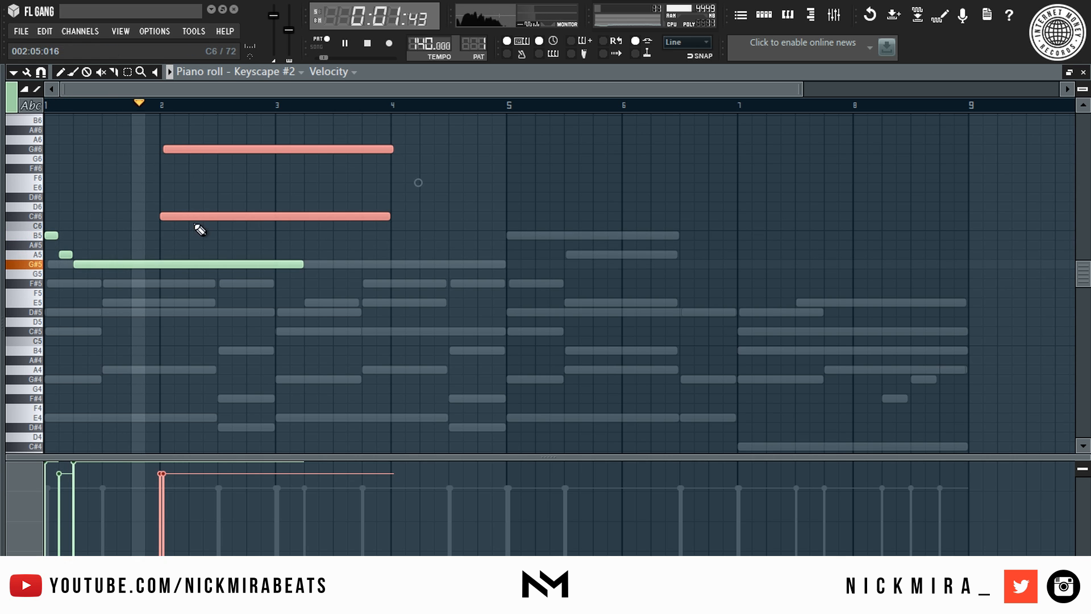
key("space")
left_click(272, 161, "ctrl")
key("space")
right_click(267, 150)
right_click(260, 214)
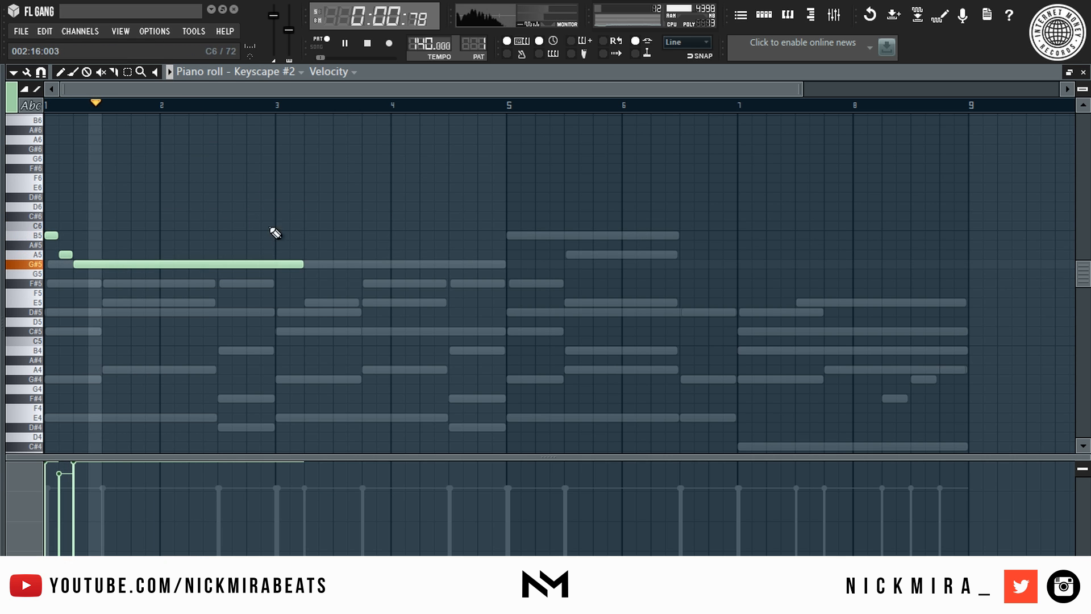
Step: Shorten the G#5 note to end three quarters through bar 1 and duplicate the three-note phrase directly after it
key("space")
key("space")
left_click_drag(299, 263, 129, 265)
key("space")
key("space")
left_click(118, 268)
right_click(122, 264)
key("ctrl+b")
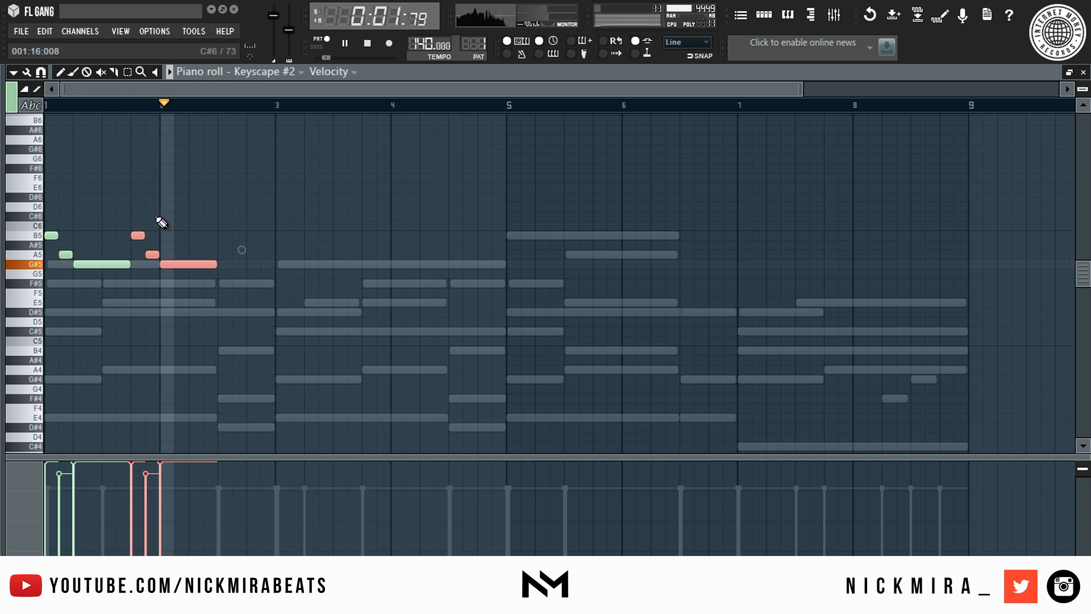
Step: Add an F#5 note filling the second half of bar 2, duplicate the two-bar phrase into bars 3 and 4, and play it
left_click(219, 283)
left_click_drag(221, 284, 228, 284)
key("ctrl+b")
key("space")
key("space")
left_click(289, 247)
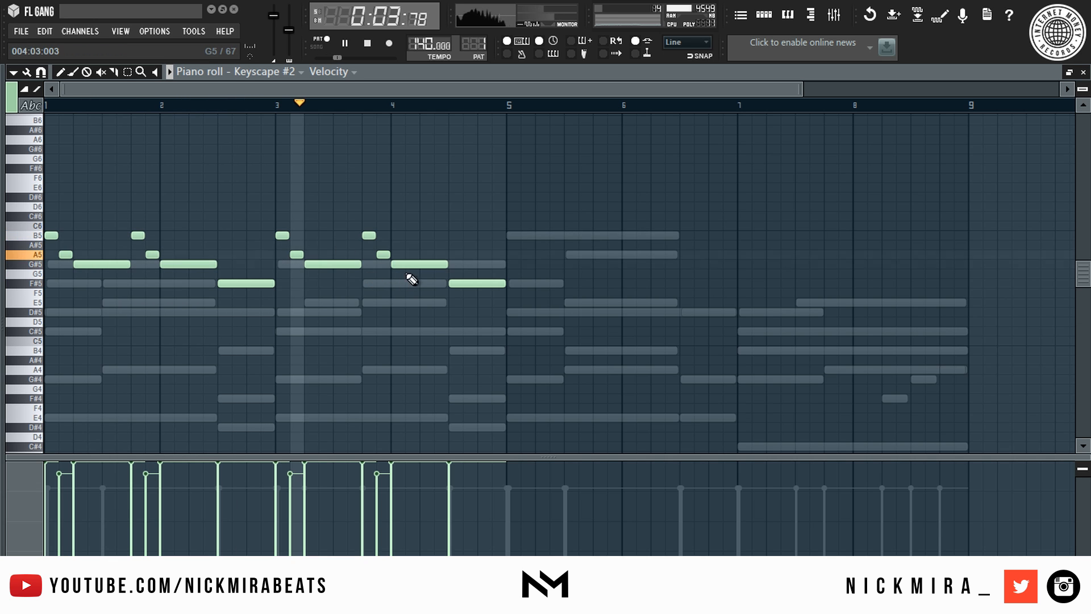
Step: Change the A5 note just before bar 4 to C#6
key("space")
left_click_drag(382, 258, 384, 214)
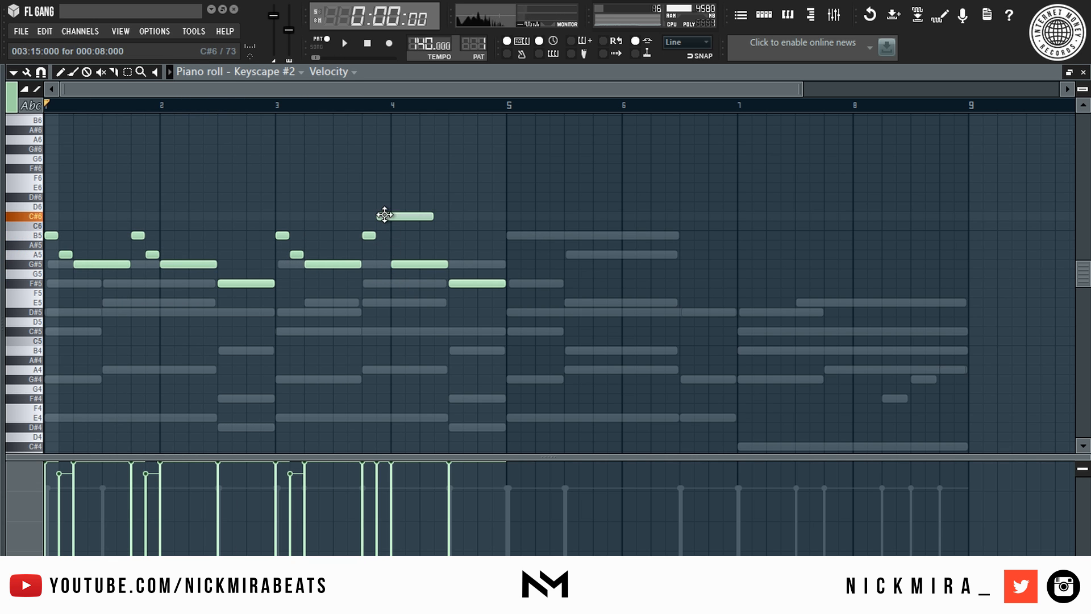
left_click(408, 258)
right_click(410, 259)
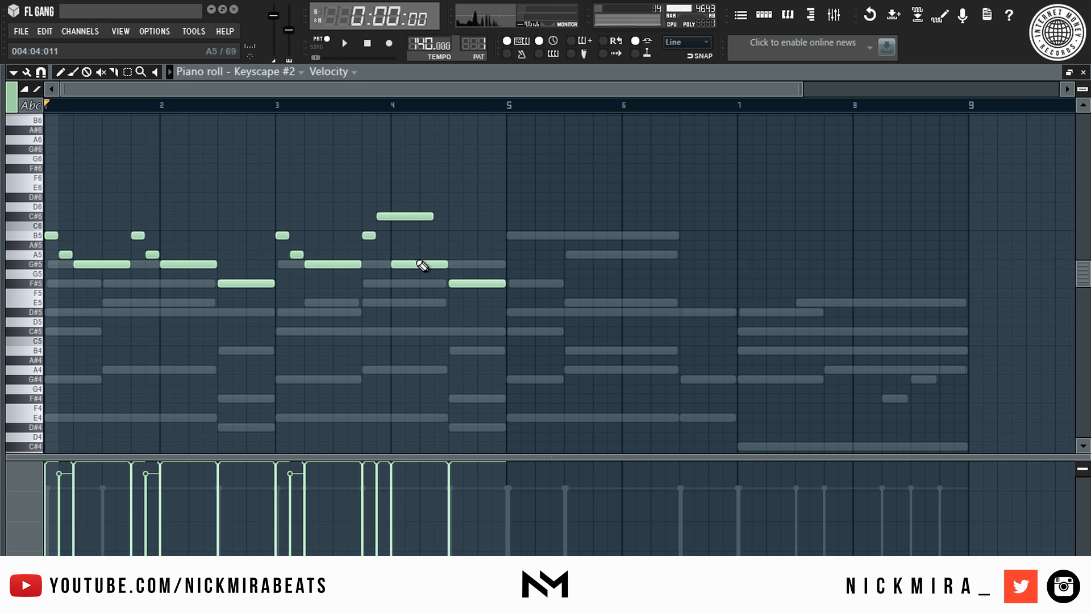
Step: Add an F#5 note a quarter into bar 4, trimming the overlapping notes, and play from bar 4
left_click(430, 286)
left_click(390, 103)
key("space")
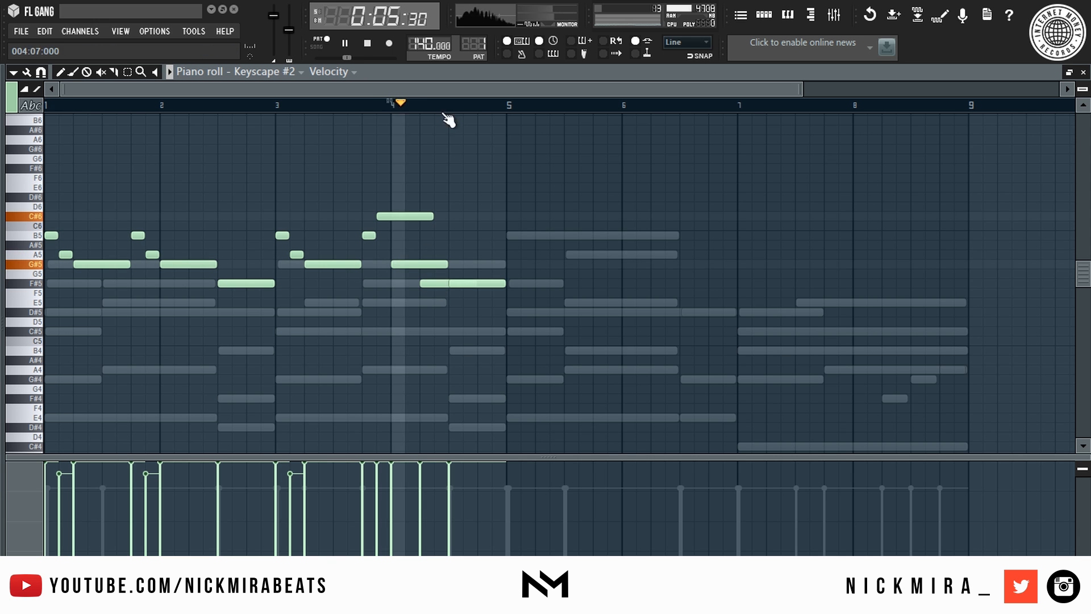
scroll(480, 116, "up", 3)
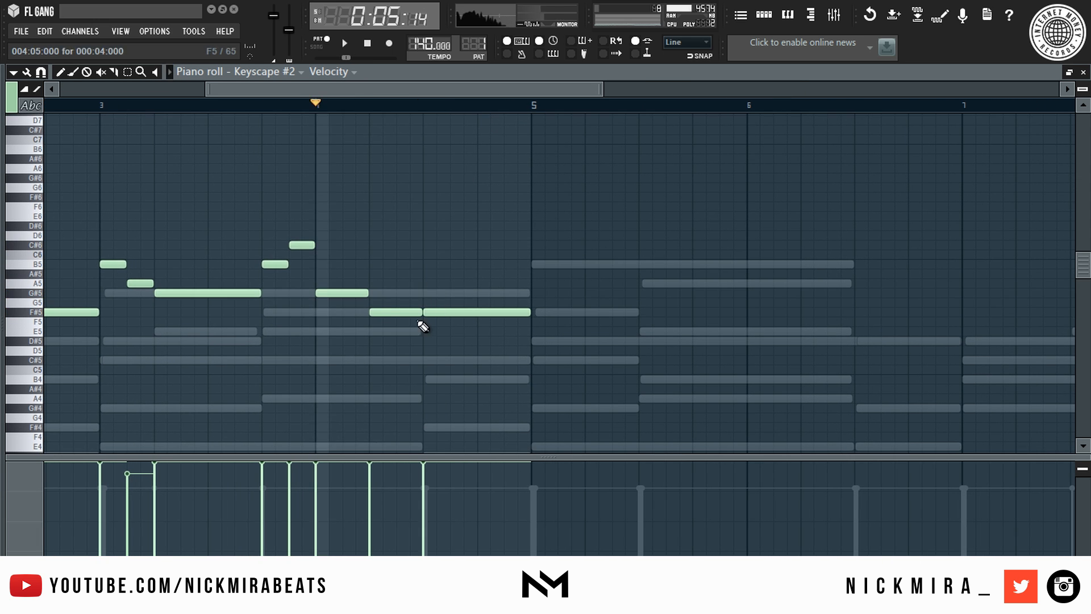
key("space")
key("space")
Step: Add a short E5 note before the middle of bar 4 and another E5 at mid-bar beneath the F#5
left_click(403, 332)
right_click(405, 332)
left_click(407, 333)
left_click_drag(429, 342, 427, 337)
left_click_drag(427, 337, 476, 370)
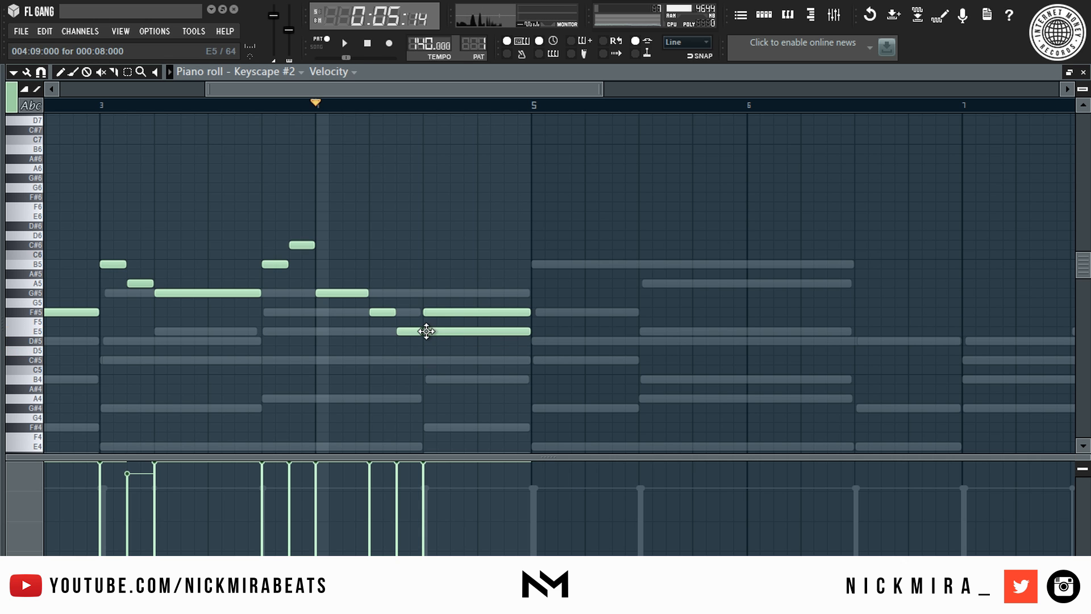
Step: Trim the mid-bar E5 in bar 4 to a grace note and start the F#5 slightly late, ending it at bar 5
key("space")
key("space")
key("space")
left_click(531, 290, "ctrl")
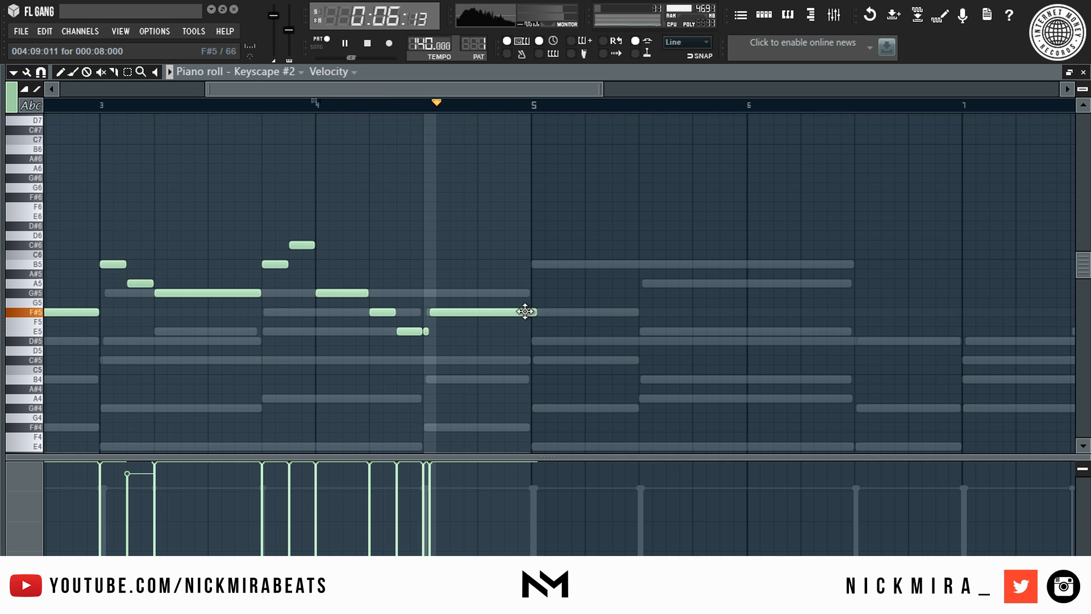
key("space")
scroll(466, 114, "down", 3)
scroll(470, 117, "down", 2)
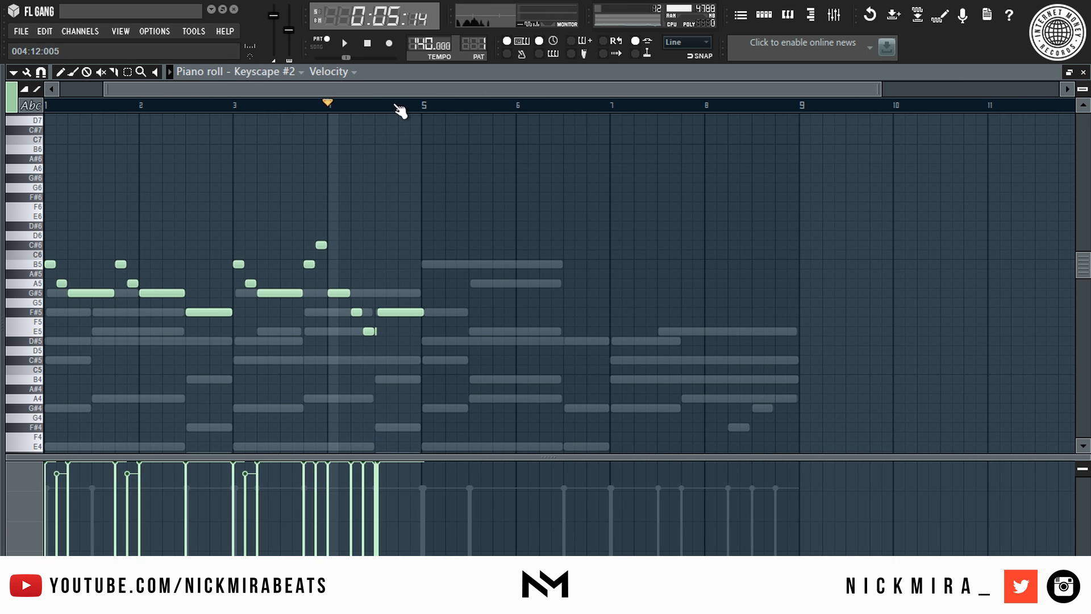
scroll(400, 111, "up", 5)
mouse_move(370, 313)
left_mouse_down()
mouse_move(343, 312)
mouse_move(359, 312)
left_mouse_up()
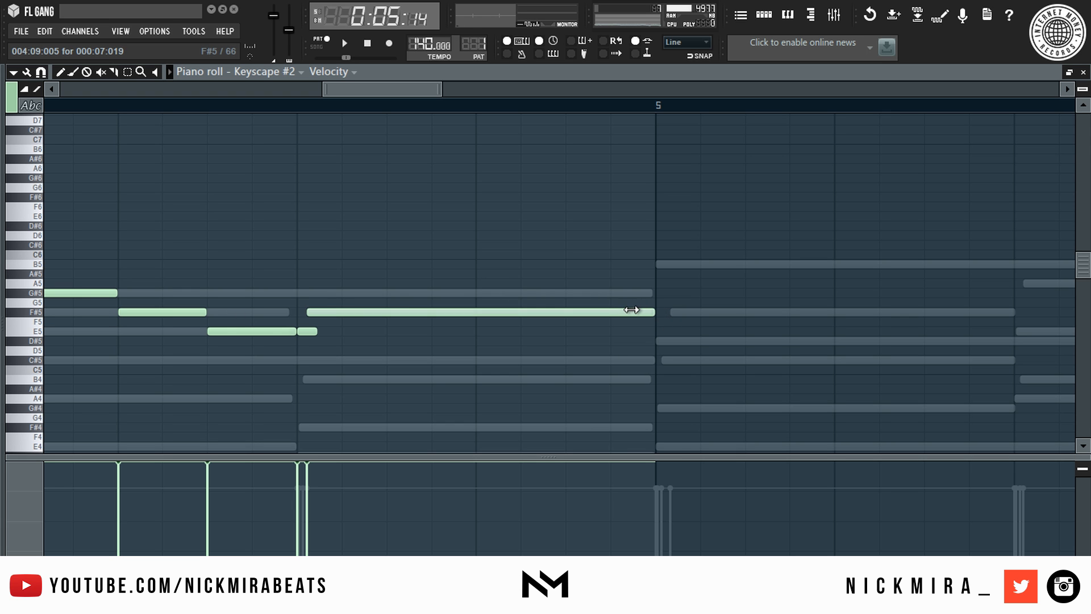
scroll(483, 111, "down", 5)
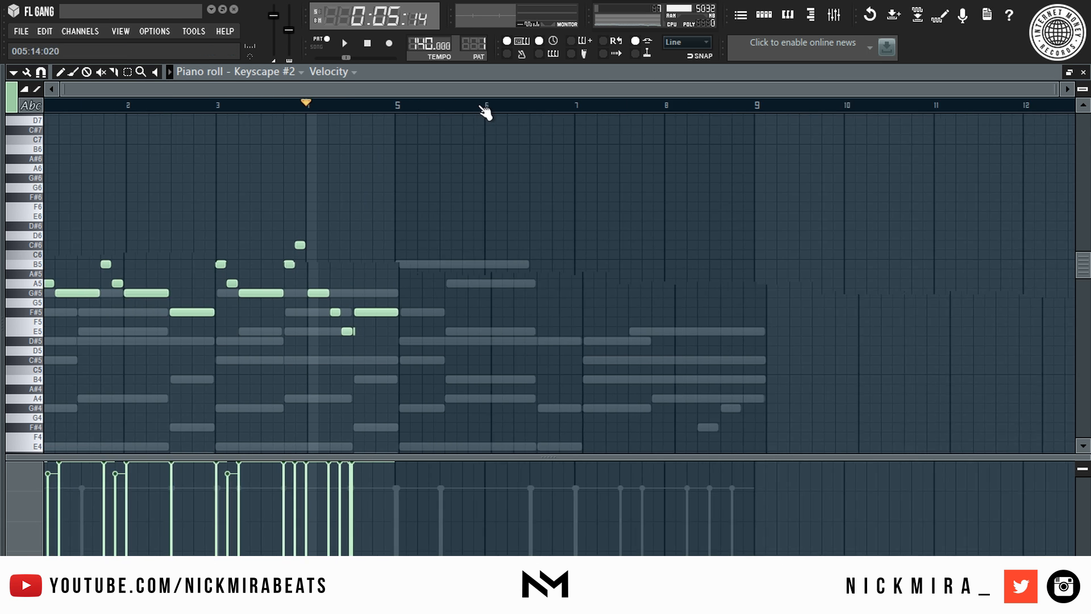
scroll(324, 112, "up", 5)
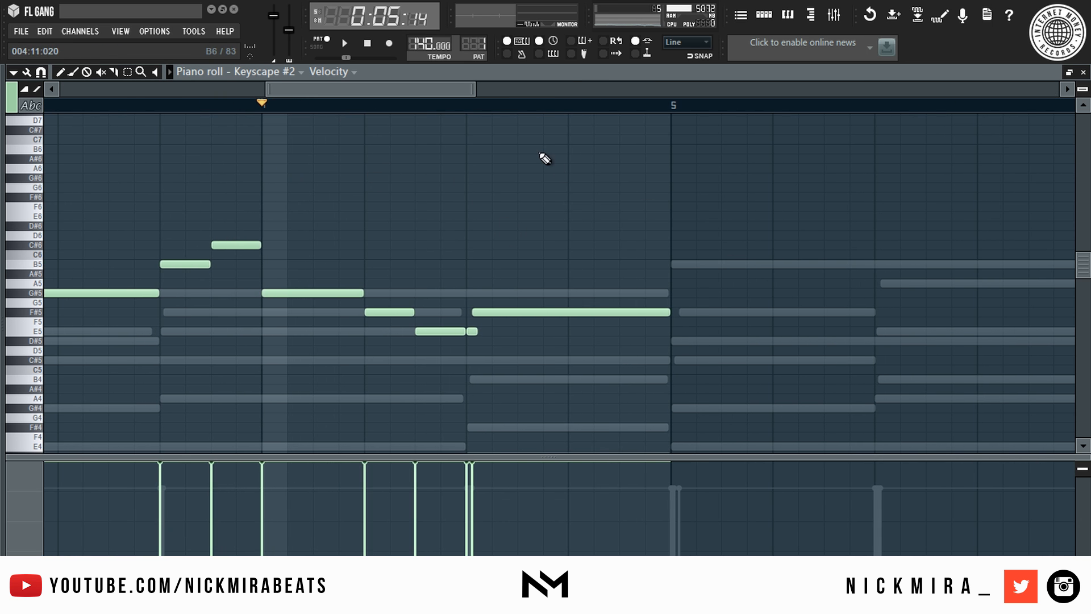
scroll(526, 116, "down", 4)
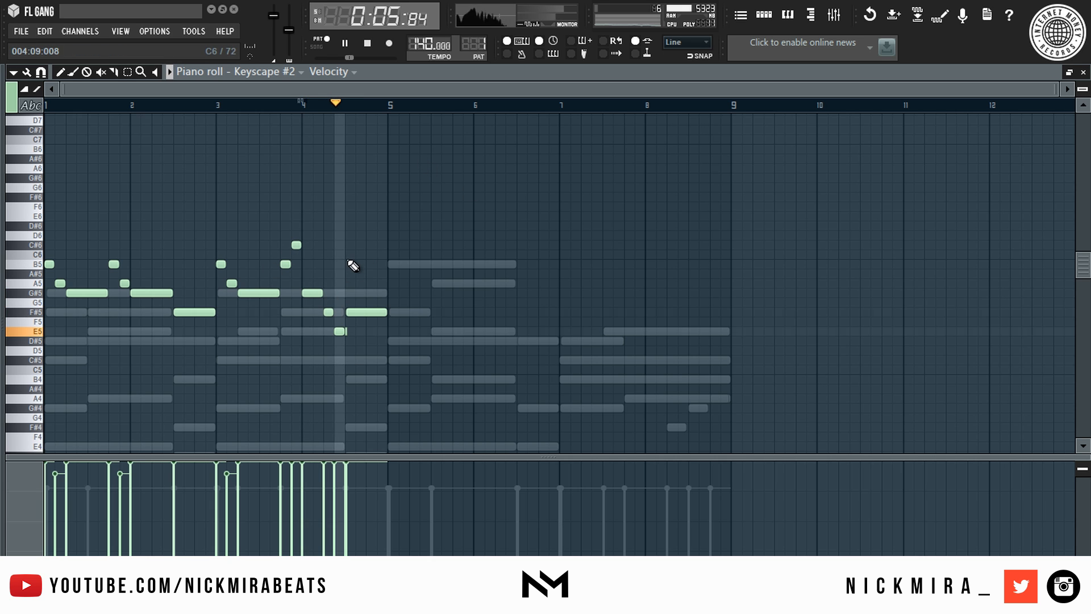
Step: Add a C#5 note filling the last quarter of bar 4
left_click(373, 359)
left_click_drag(406, 360, 393, 359)
left_click(385, 361, "ctrl")
key("ctrl+Up")
scroll(405, 366, "up", 2)
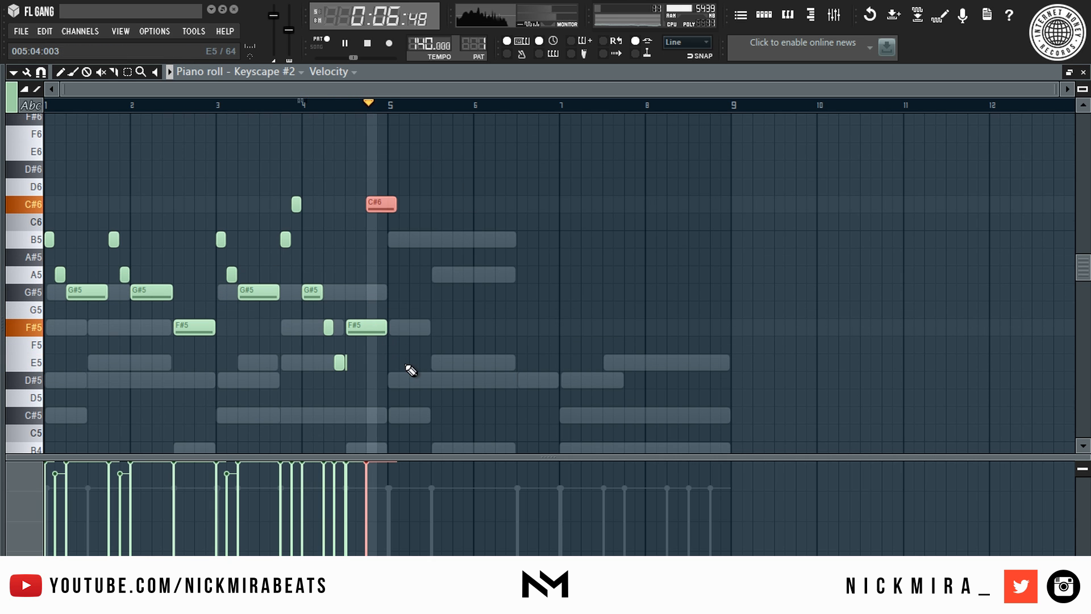
left_click_drag(392, 202, 371, 203)
key("ctrl+Down")
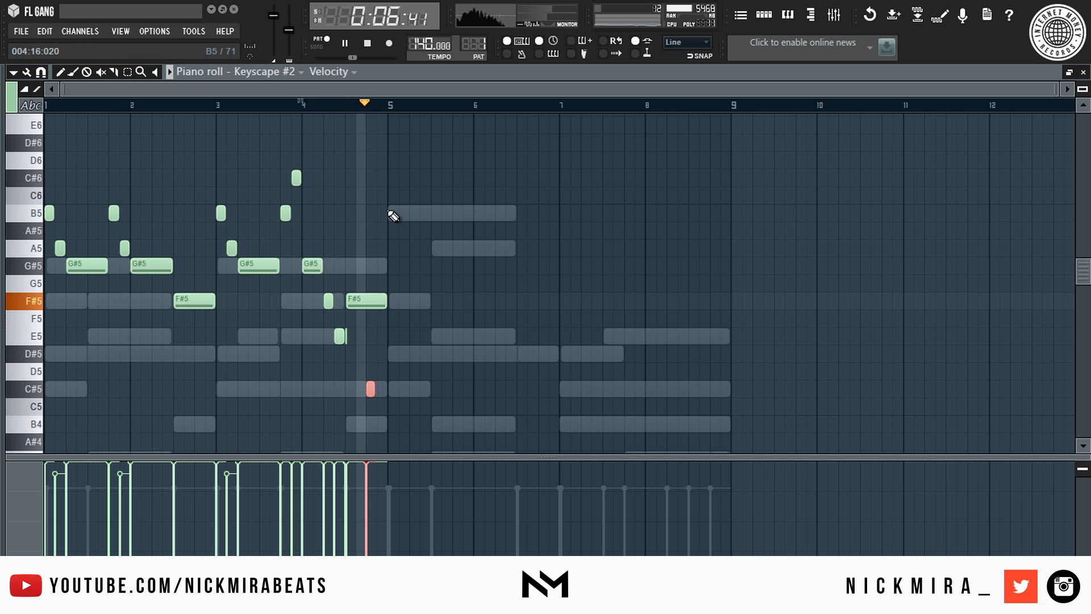
left_click_drag(372, 385, 389, 385)
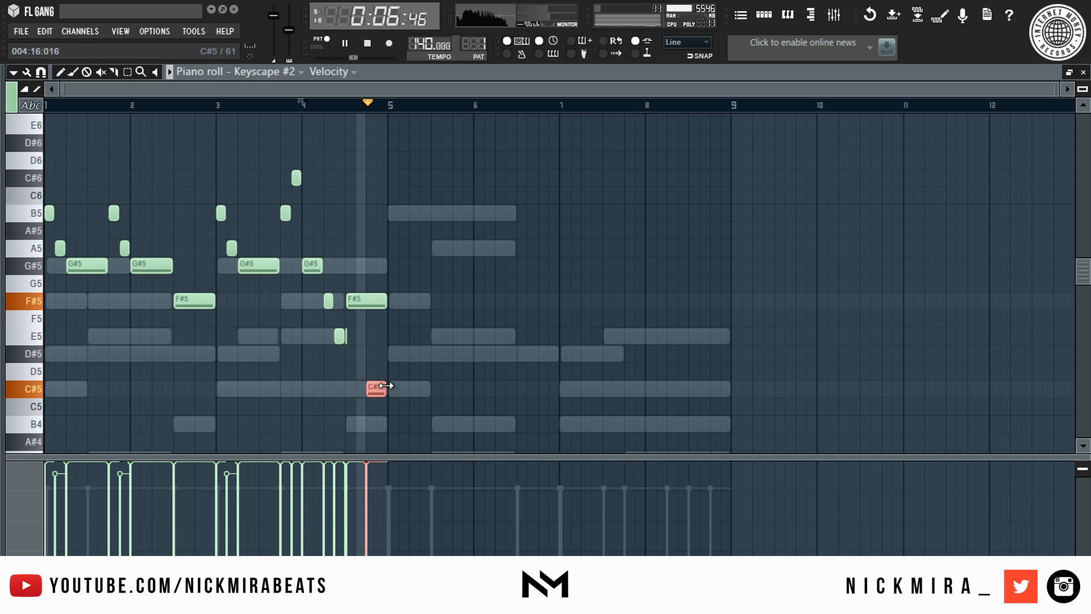
Step: Shorten the F#5 in bar 4 to meet the C#5 and duplicate the four-bar melody into bars 5 to 8
left_click(389, 357)
key("ctrl+l")
key("space")
key("space")
right_click(397, 356)
key("ctrl+b")
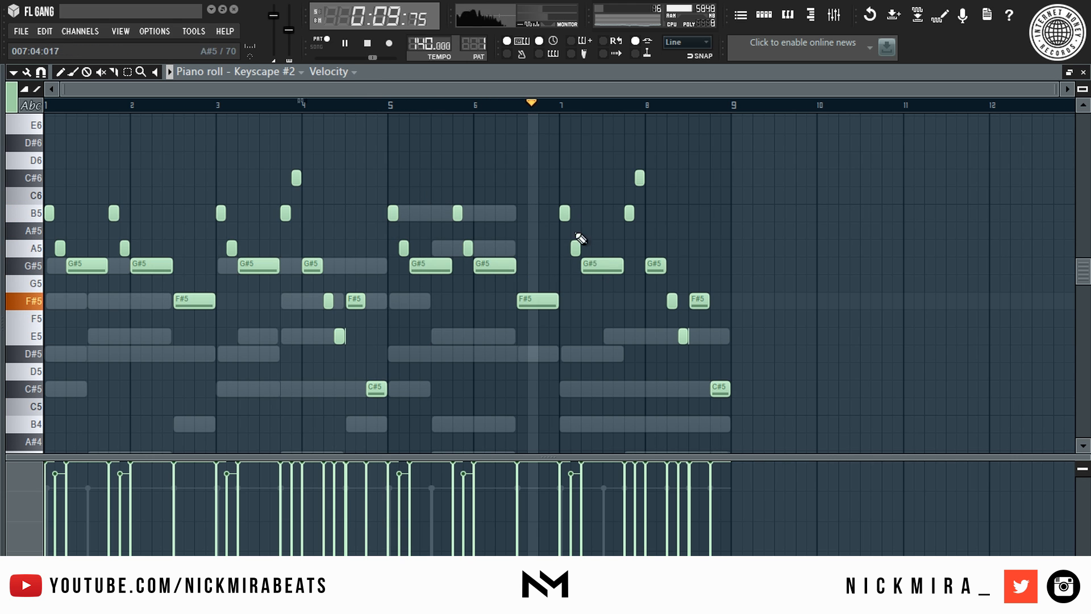
Step: Raise the notes after G#5 in bar 8 by an octave and lower the first of them to C#6
left_click_drag(703, 275, 807, 409)
key("ctrl+Up")
key("ctrl+Up")
left_click_drag(706, 312, 669, 338)
key("ctrl+Up")
key("Down")
key("Down")
key("Down")
key("Down")
key("Down")
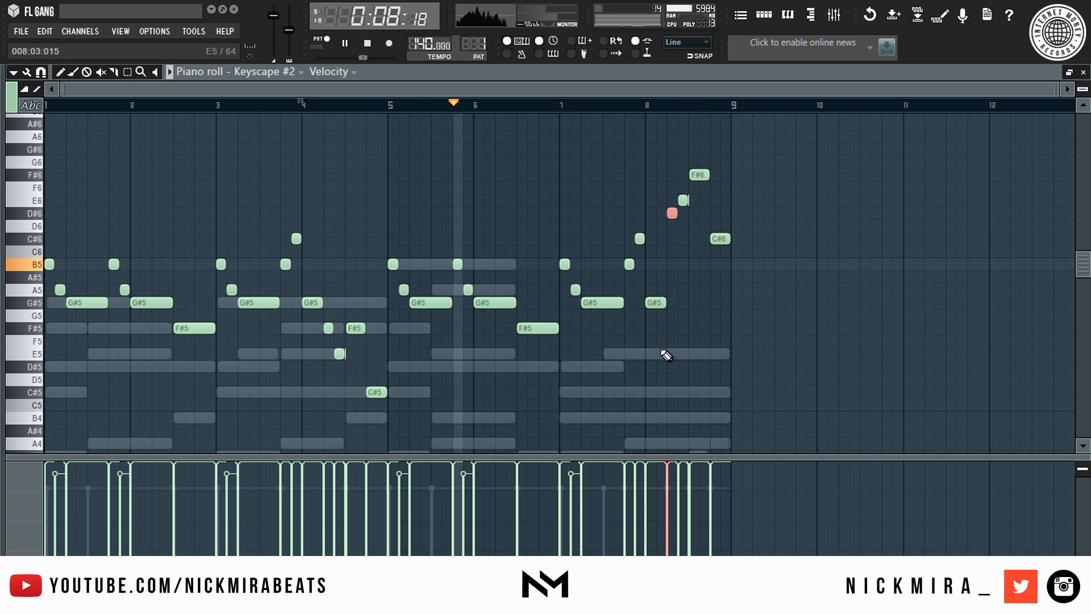
key("ctrl+d")
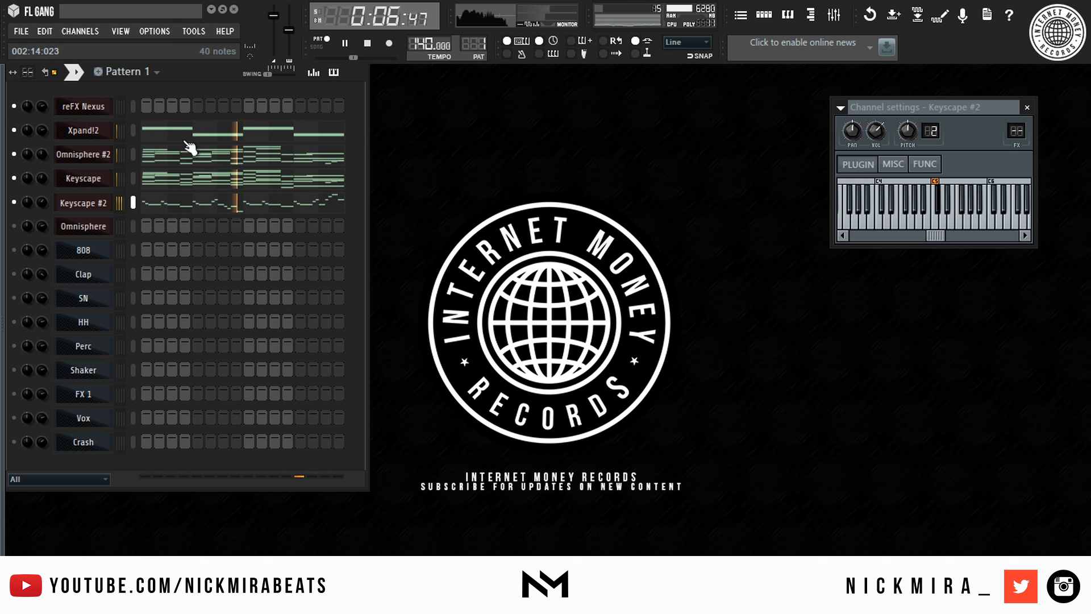
Step: Open the reFX Nexus plugin window and move it clear of the channel names
right_click(94, 105)
key("Escape")
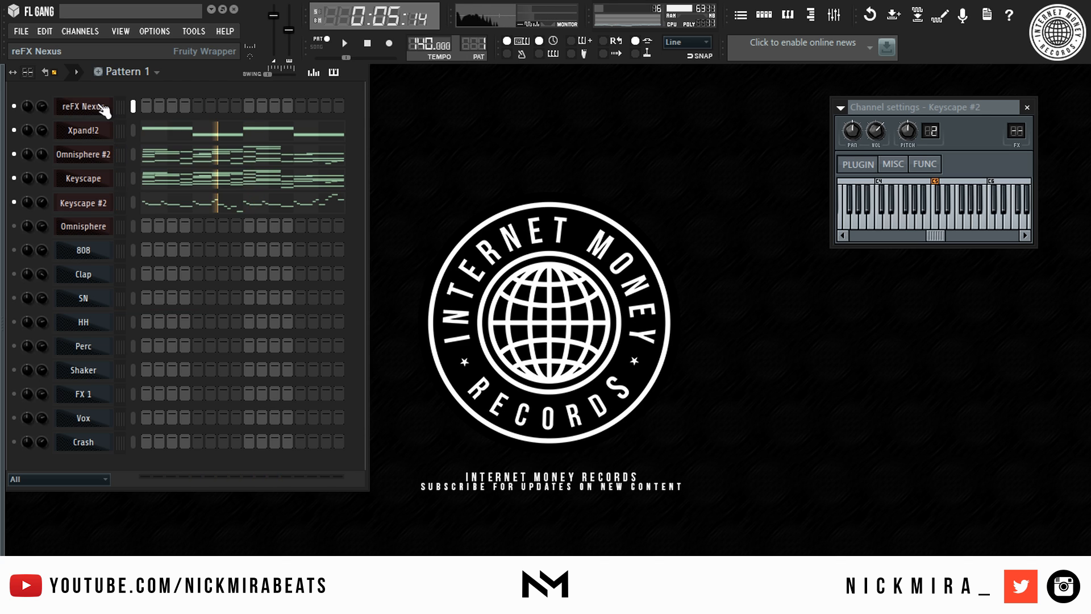
left_click(102, 108)
left_click_drag(206, 143, 496, 151)
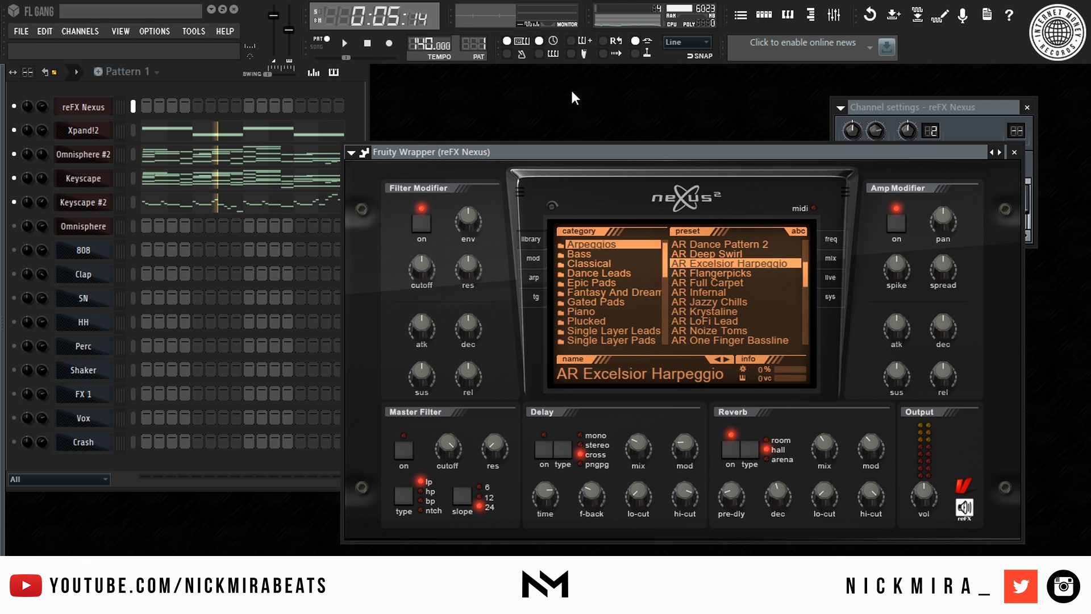
Step: Open the reFX Nexus piano roll, place a G#6 note at the start of bar 1 and play it
right_click(112, 106)
left_click(159, 108)
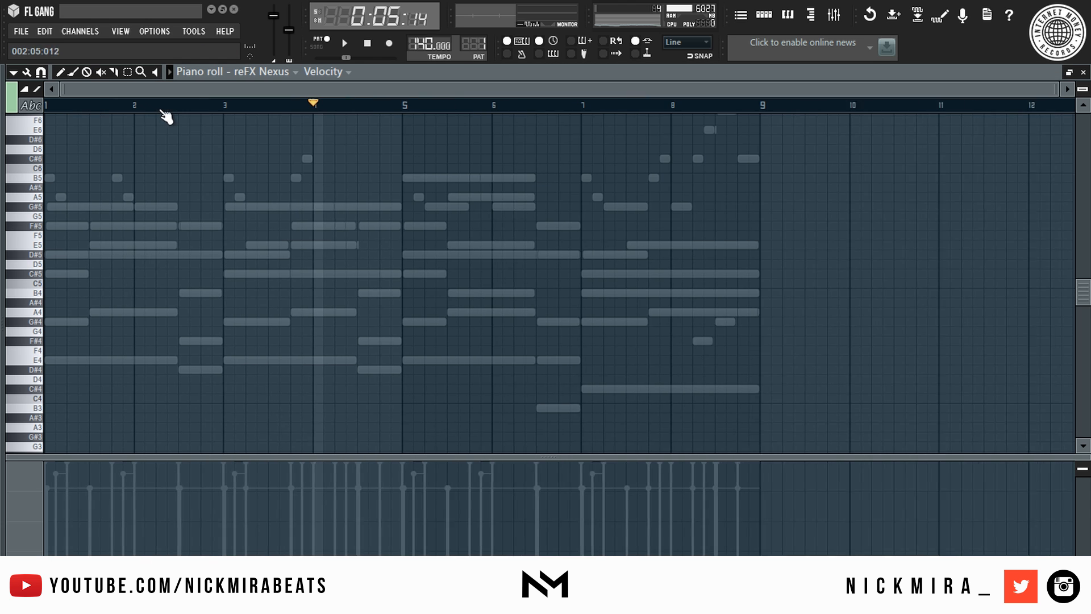
key("space")
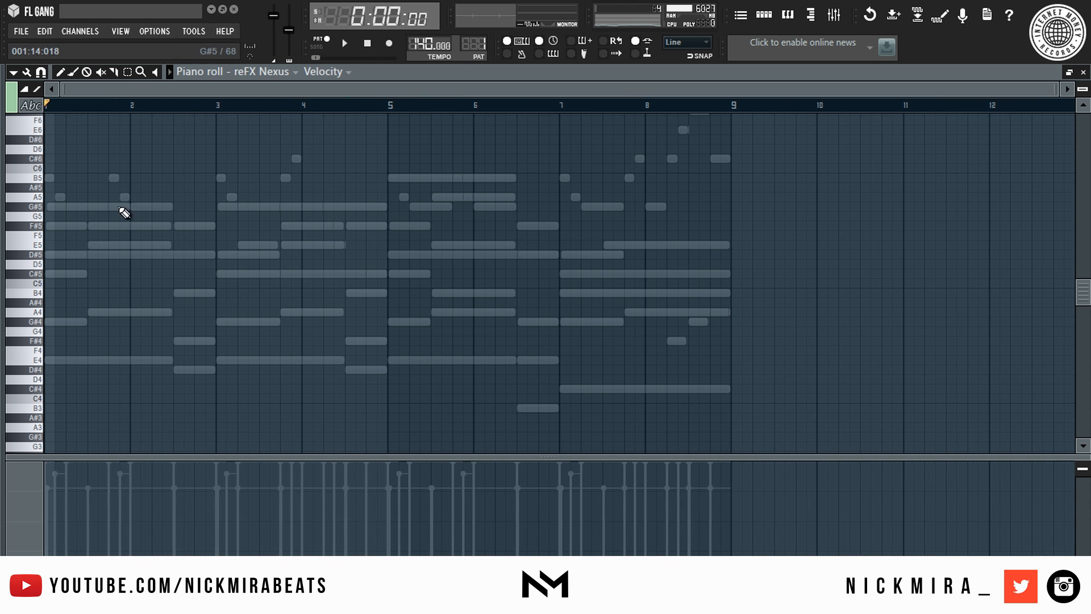
key("space")
key("space")
left_click(92, 208)
right_click(92, 209)
key("space")
key("ctrl+Up")
key("space")
key("space")
key("space")
Step: Add a D#6 note at bar 2, extend it and the G#6 to one full bar each, and play them
left_click_drag(102, 339, 138, 381)
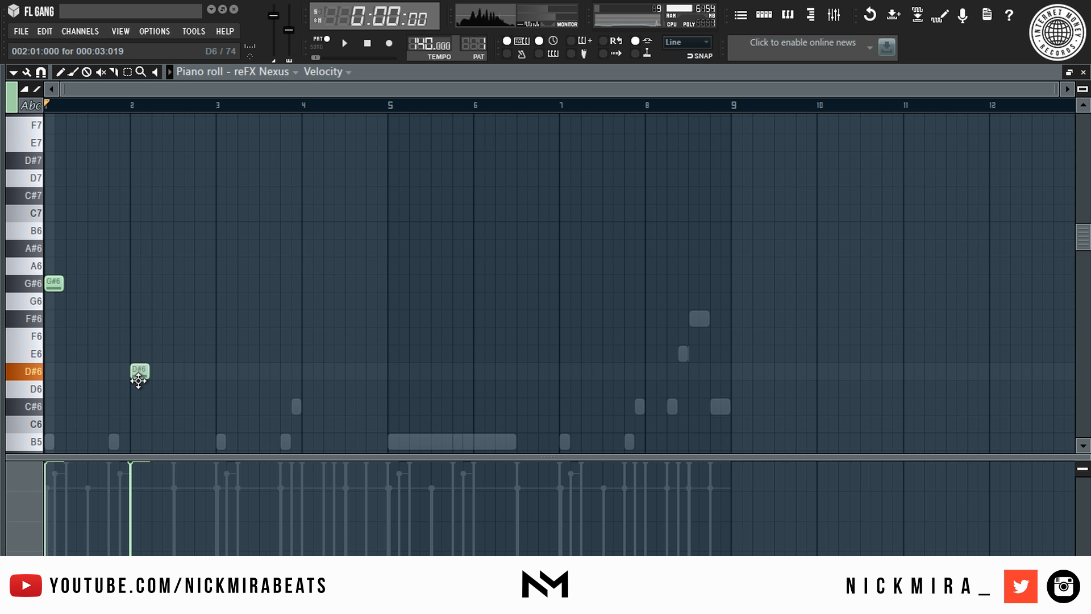
key("ctrl+l")
right_click(227, 374)
key("space")
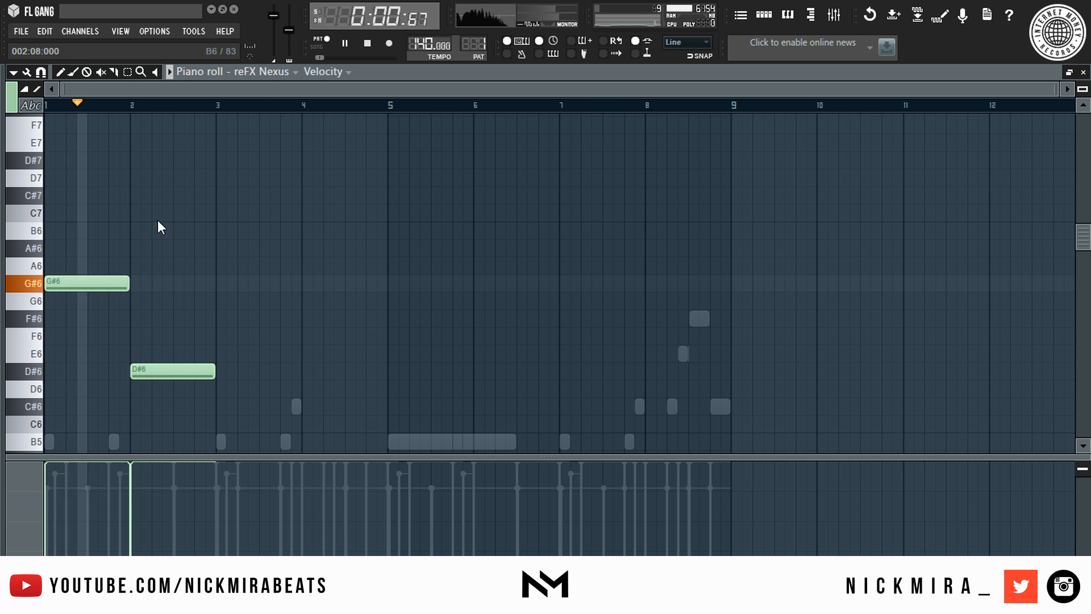
Step: Add an E6 note at the start of bar 3 and a C#6 note at bar 4 in the reFX Nexus piano roll
key("Escape")
left_click_drag(42, 106, 42, 112)
right_click(73, 104)
left_click(142, 105)
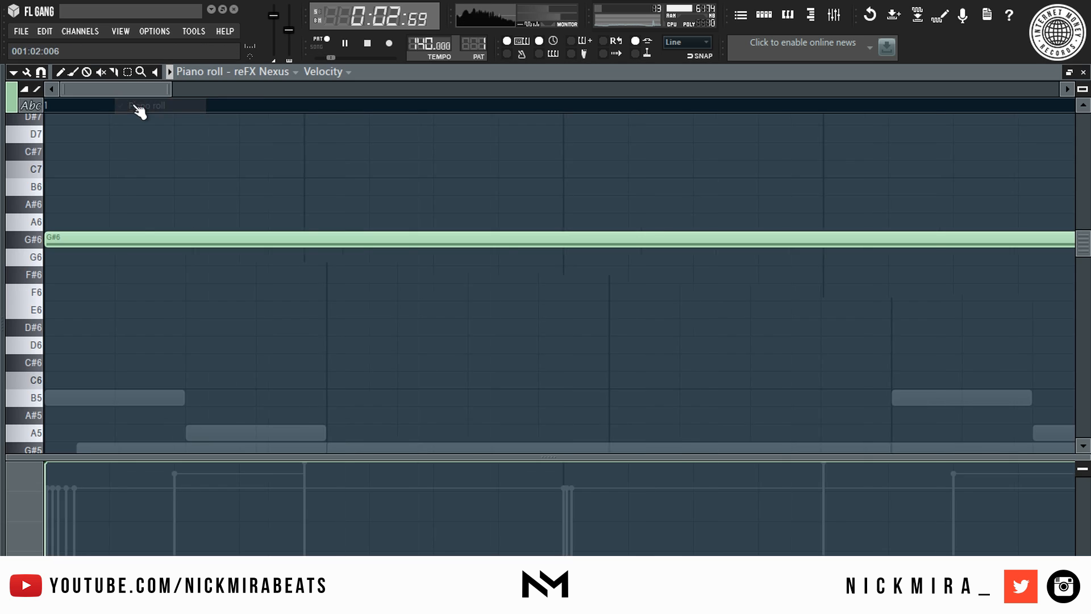
right_click(291, 239)
key("space")
left_click_drag(251, 326, 246, 304)
right_click(365, 322)
mouse_move(349, 360)
left_mouse_down()
mouse_move(317, 391)
mouse_move(324, 398)
mouse_move(329, 343)
mouse_move(330, 374)
left_mouse_up()
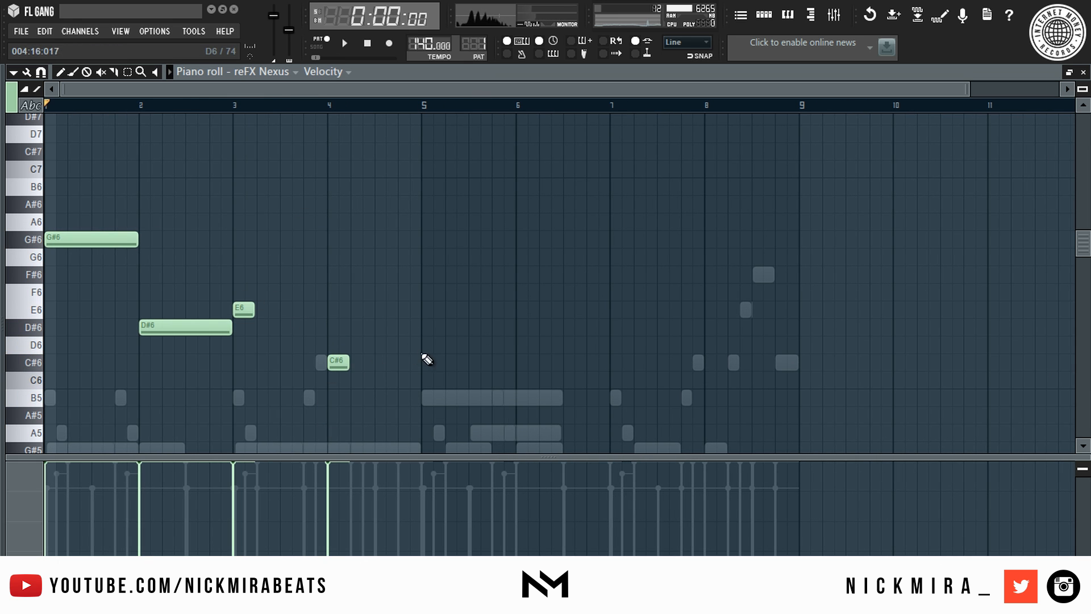
Step: Extend the E6 and C#6 notes to one full bar each, repeat the four-note phrase across bars 5 to 8 and play it
key("ctrl+l")
right_click(433, 357)
key("space")
key("ctrl+b")
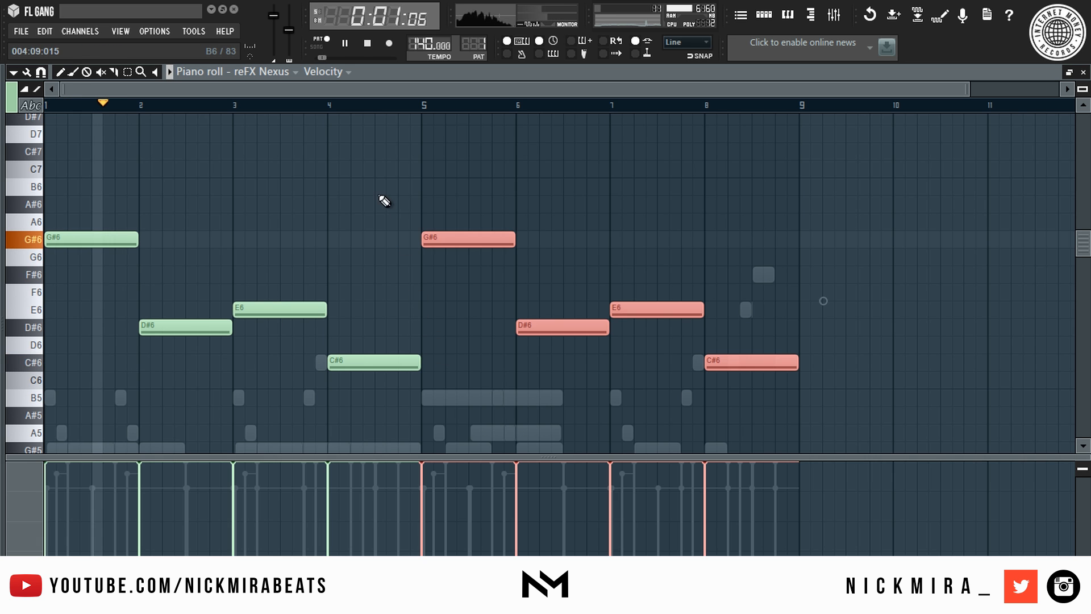
key("Escape")
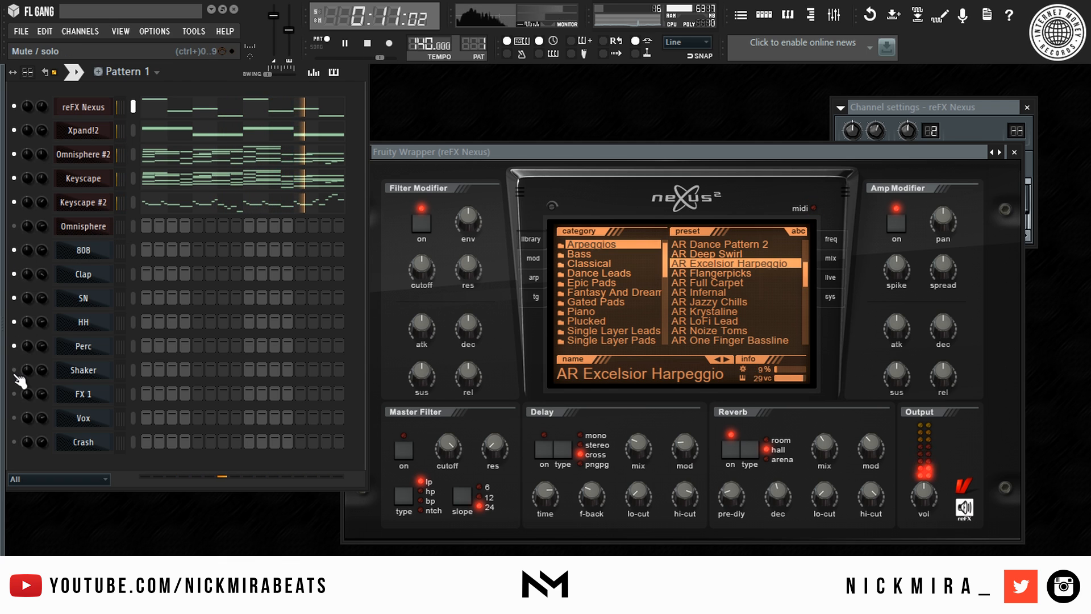
Step: Try a clap on step 9 of the pattern and bring up the Omnisphere channel's settings
left_click(250, 274)
key("space")
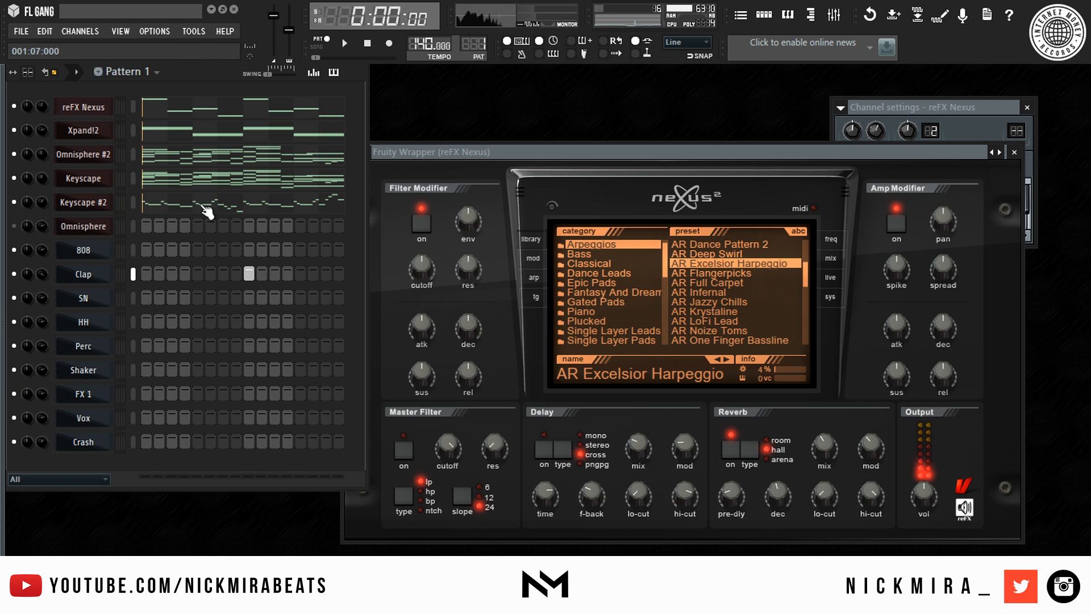
left_click(78, 228)
left_click_drag(290, 67, 300, 121)
key("Escape")
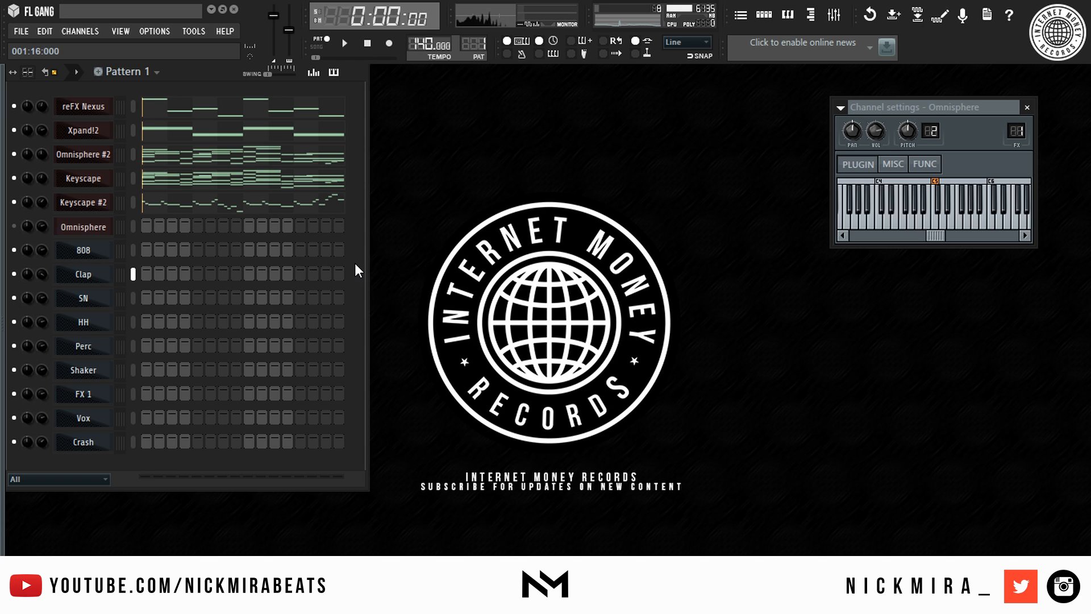
Step: Audition the 808, Clap, SN, HH, Perc and Shaker samples, ending on the 808
left_click(99, 250)
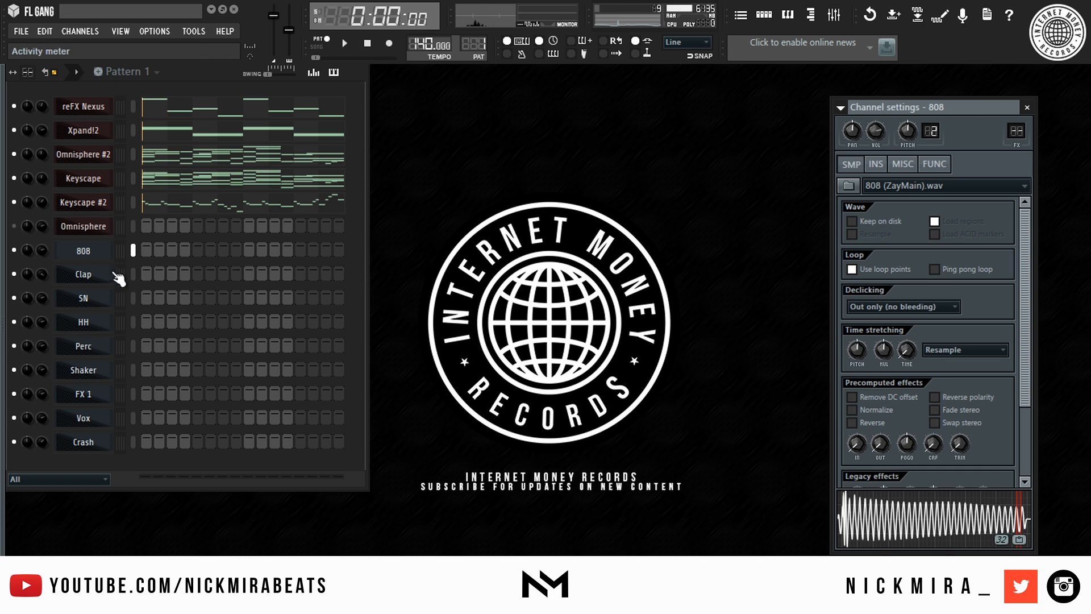
left_click(118, 274)
left_click(105, 299)
left_click(96, 323)
left_click(88, 348)
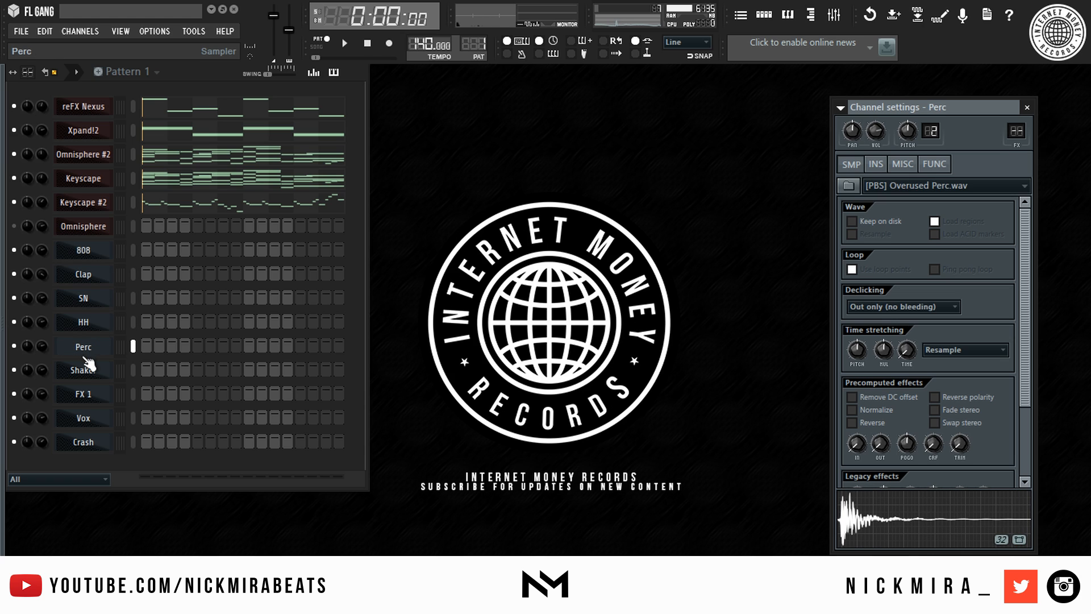
left_click(95, 376)
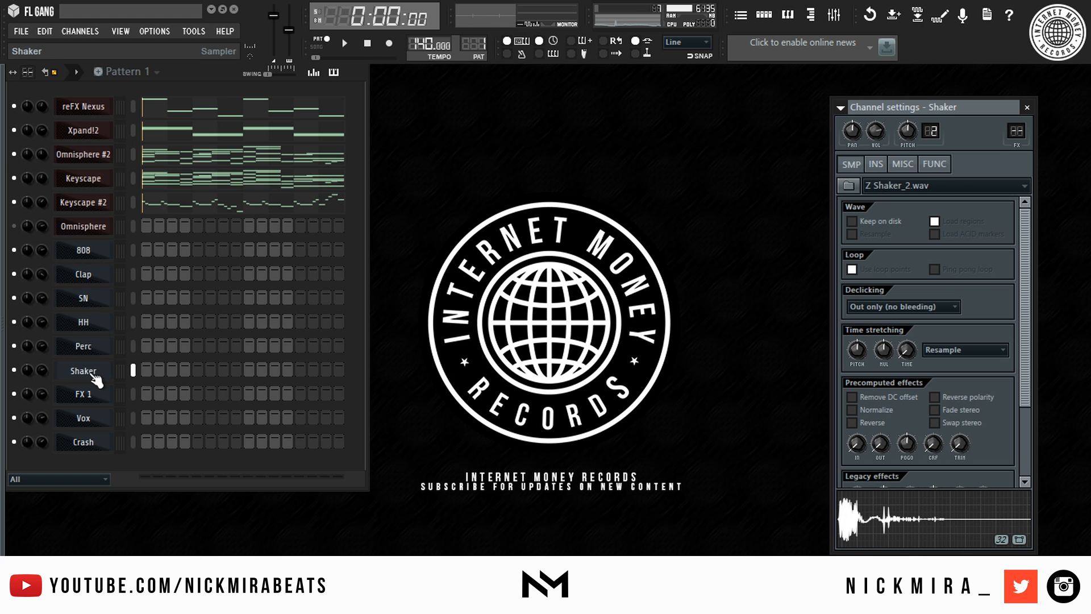
left_click(100, 254)
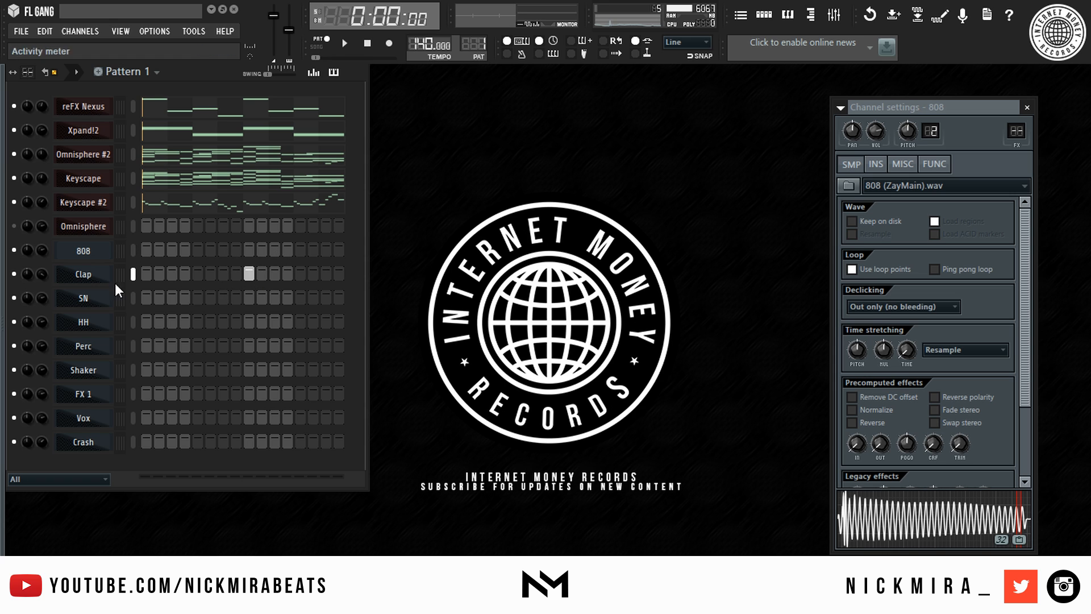
Step: Repeat the C5 clap halfway through each of the eight bars in the Clap piano roll, undoing the lengthening of the notes
key("space")
right_click(102, 273)
left_click(151, 274)
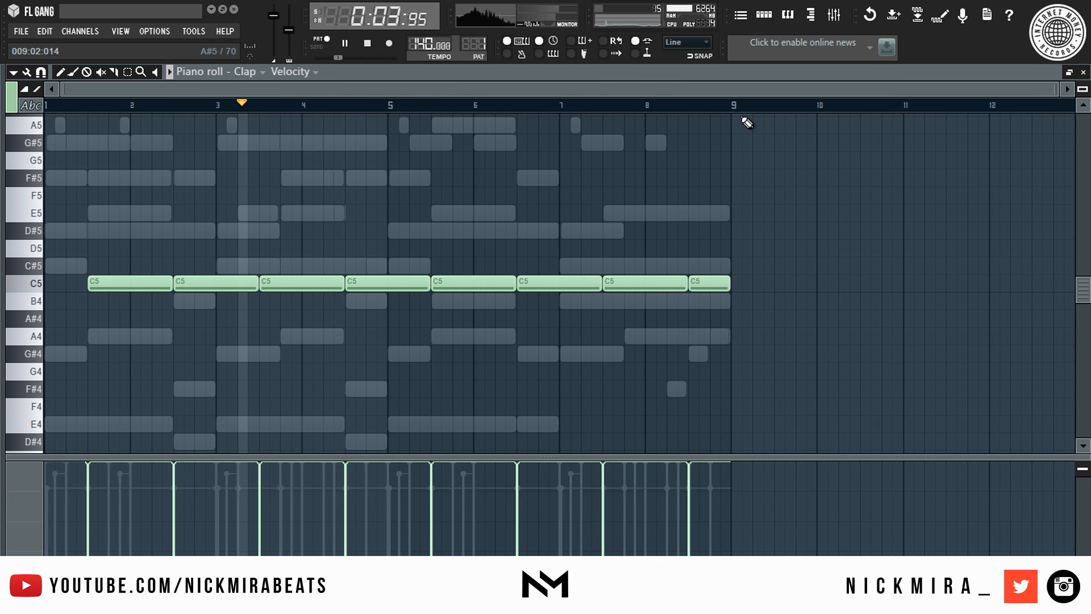
scroll(733, 108, "up", 4)
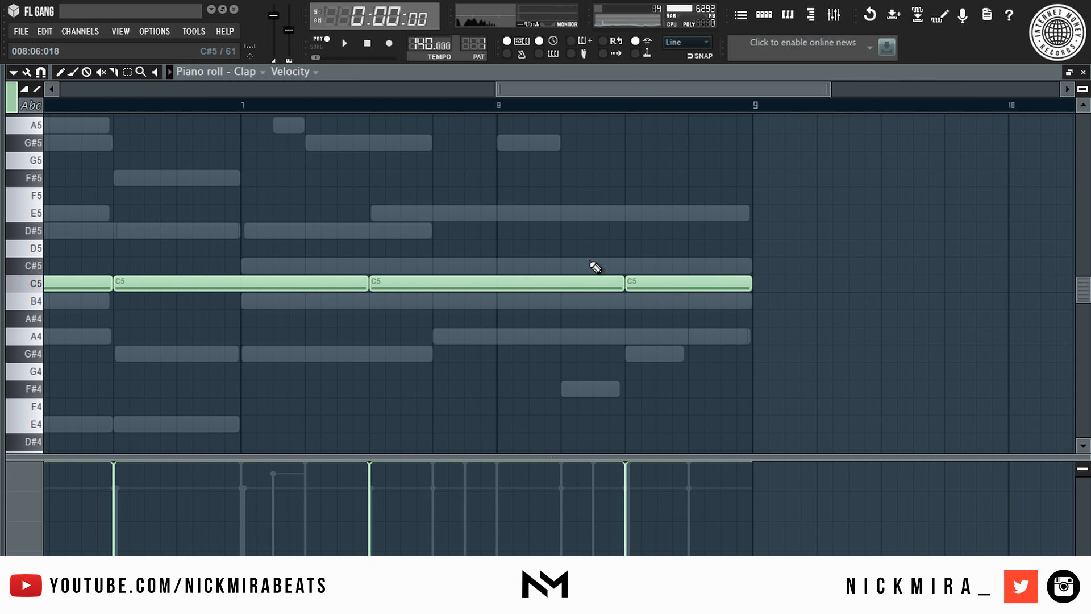
key("ctrl+z")
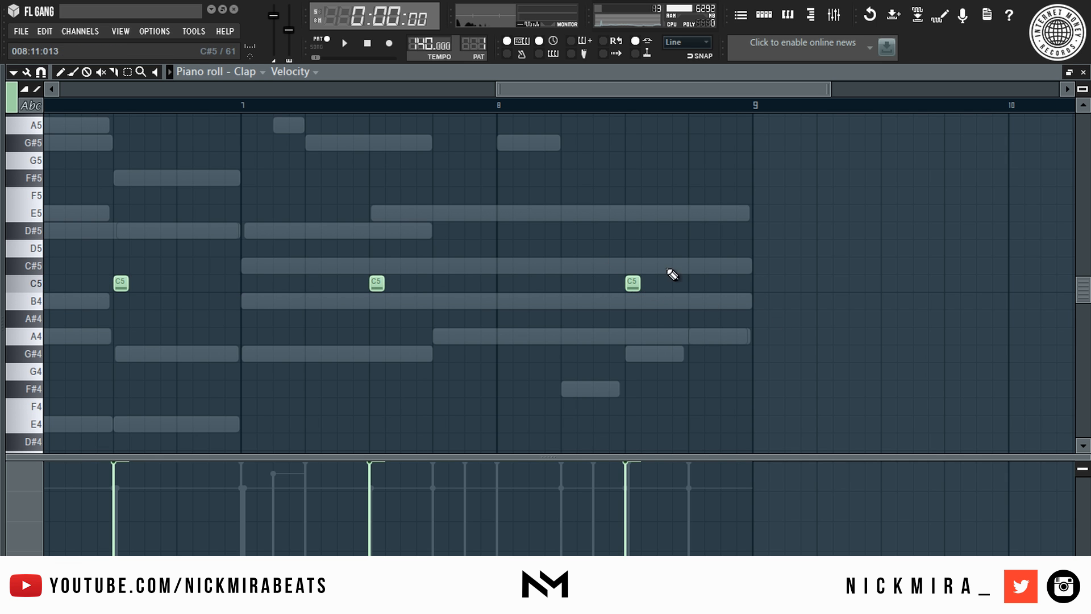
scroll(662, 111, "down", 4)
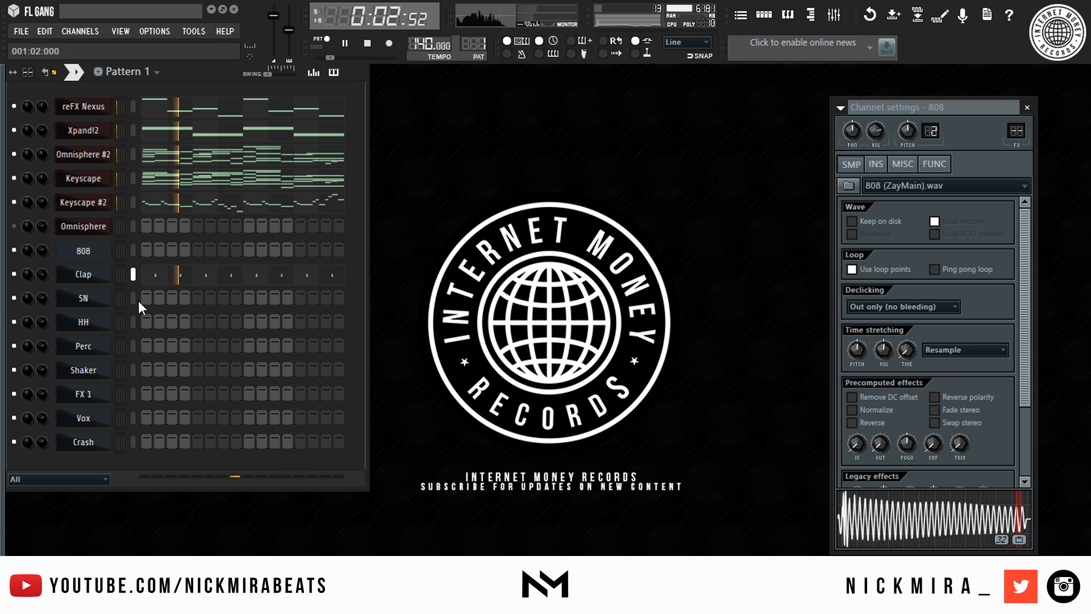
Step: Open the SN piano roll and place C5 snare notes on step 15 of bar 1 and step 3 of bar 2
right_click(107, 296)
left_click(134, 298)
scroll(159, 105, "down", 4)
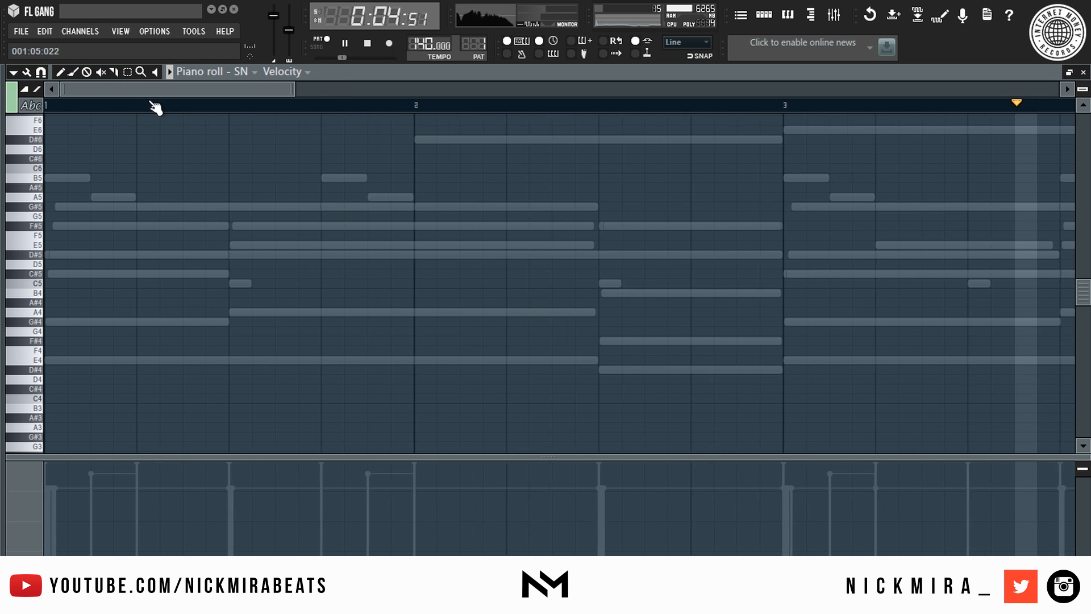
key("space")
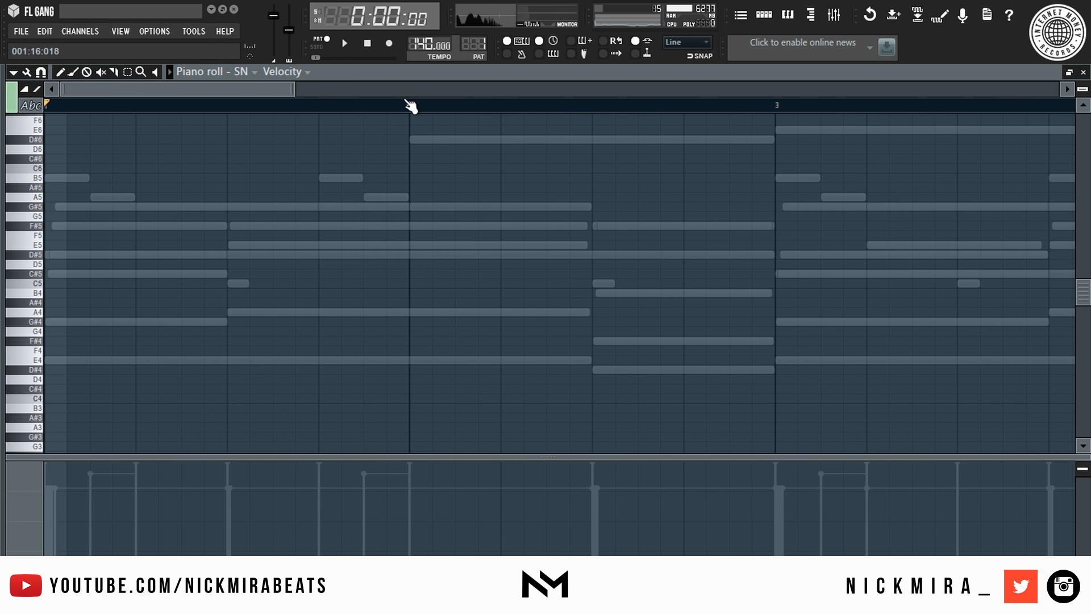
scroll(410, 106, "down", 4)
scroll(48, 109, "up", 4)
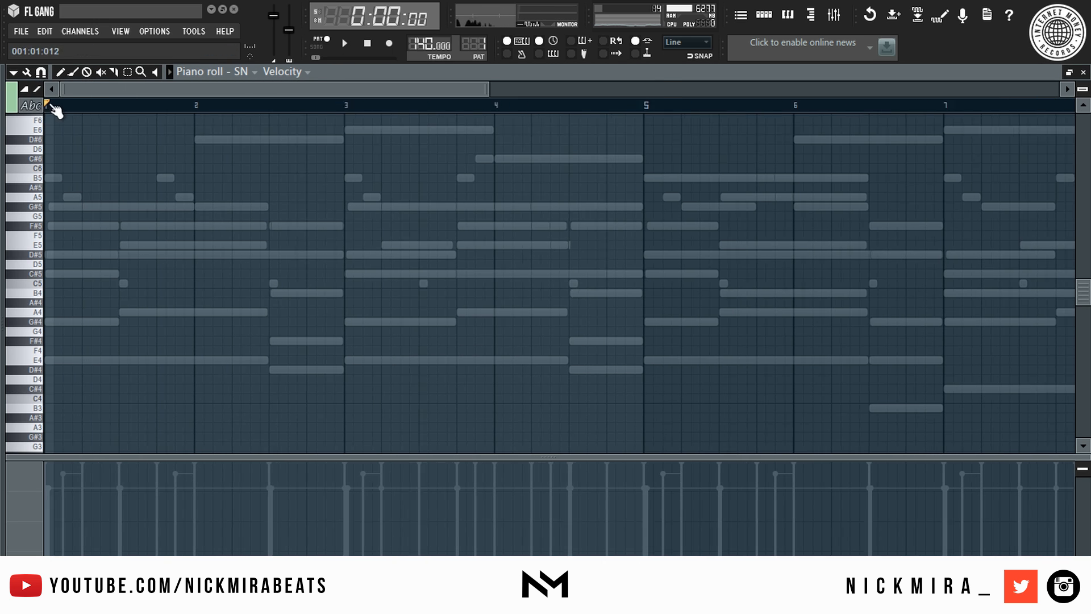
key("space")
left_click_drag(526, 254, 475, 254)
left_click(551, 254)
key("shift+Down")
key("shift+Down")
key("shift+Down")
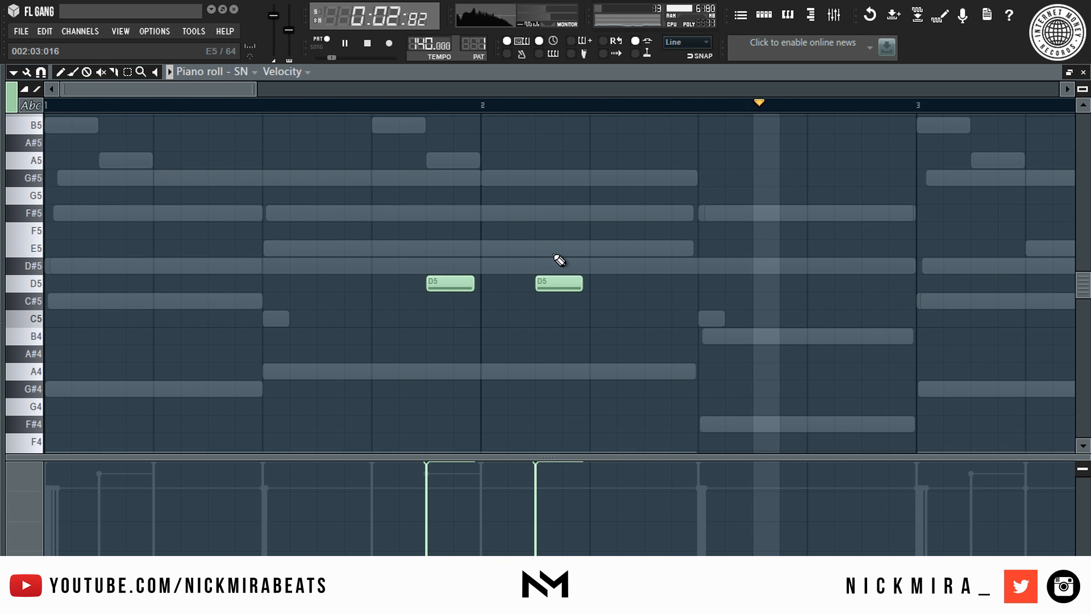
right_click(560, 283)
key("ctrl+z")
scroll(560, 105, "down", 3)
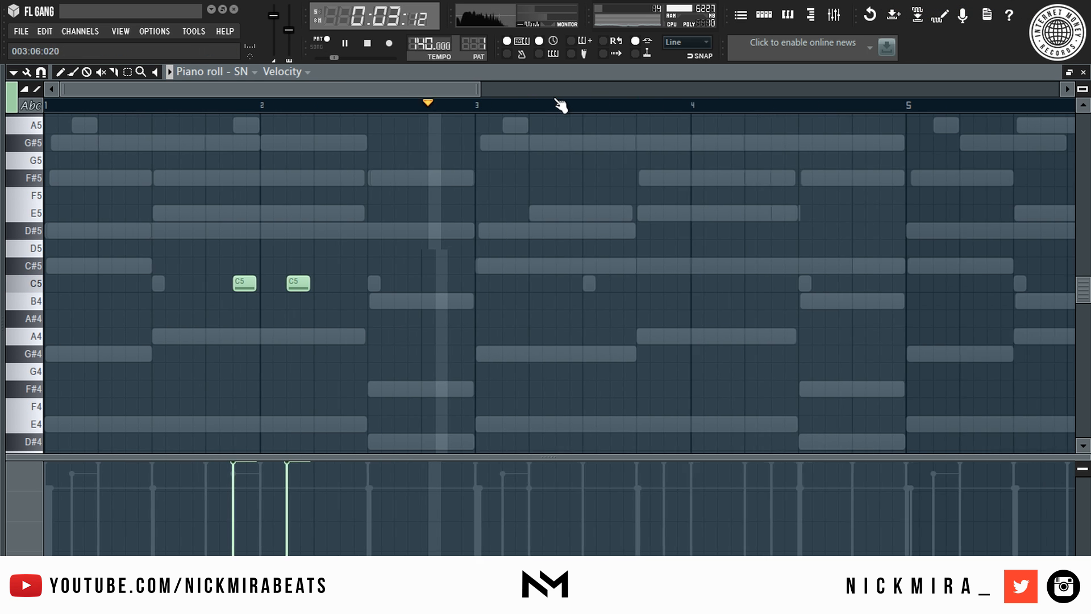
Step: Add a C5 snare on step 7 of bar 3 and A4 snares on steps 7 and 15 of bar 4, making the last a three-note roll
left_click(540, 283)
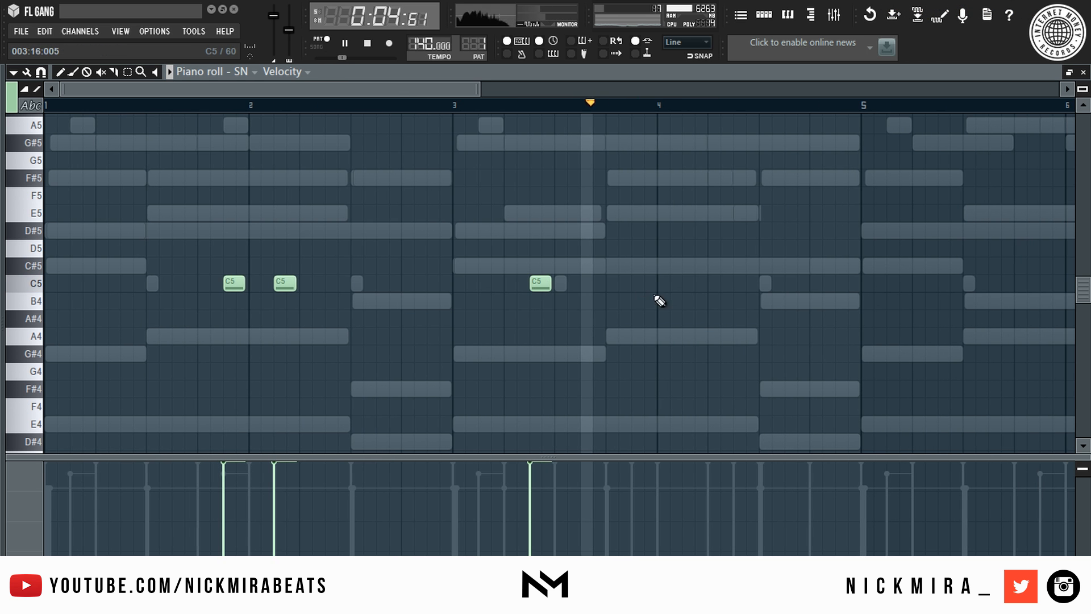
left_click(741, 337)
left_click(846, 338)
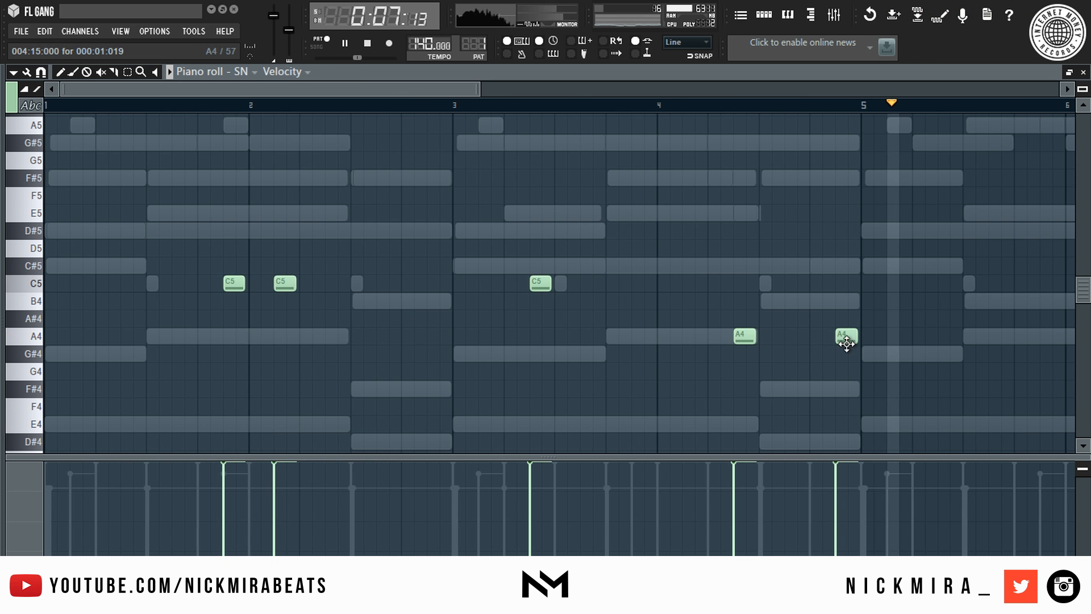
mouse_move(853, 337)
left_mouse_down()
mouse_move(829, 336)
mouse_move(808, 354)
left_mouse_up()
key("ctrl+b")
key("ctrl+b")
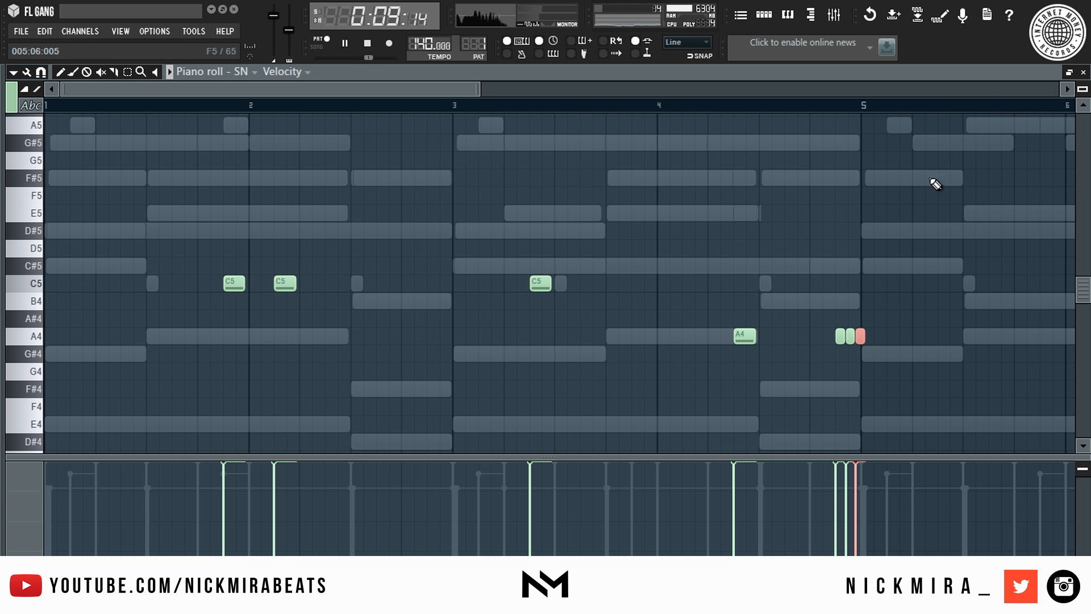
Step: Tighten the three-note A4 snare roll so it ends exactly at the end of bar 4, and play it
left_click(767, 105)
scroll(909, 106, "up", 4)
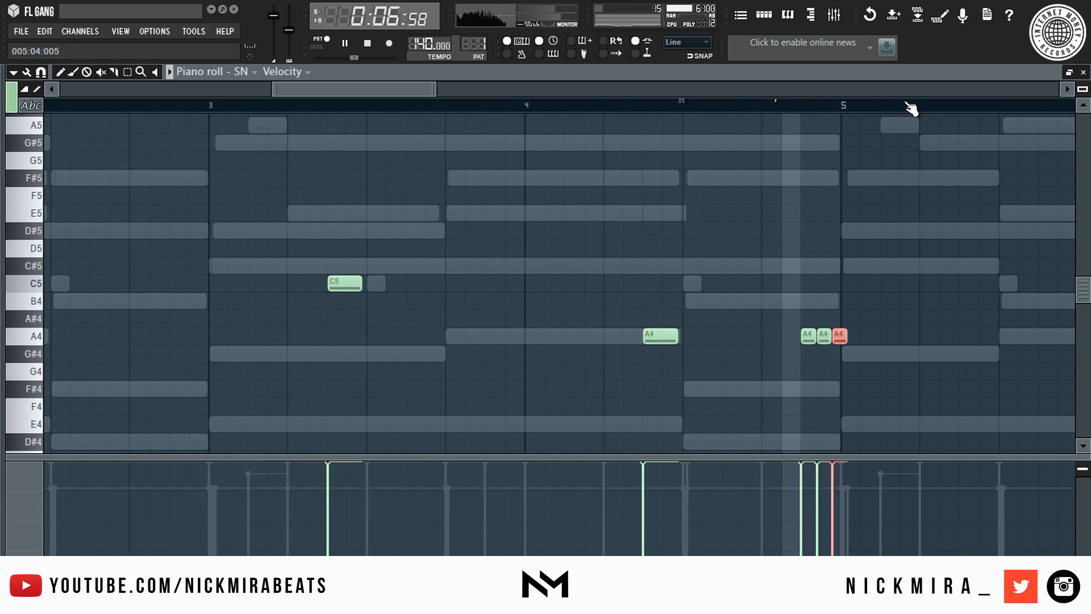
key("space")
left_click_drag(820, 318, 717, 346)
left_click_drag(818, 340, 804, 336)
scroll(669, 108, "down", 5)
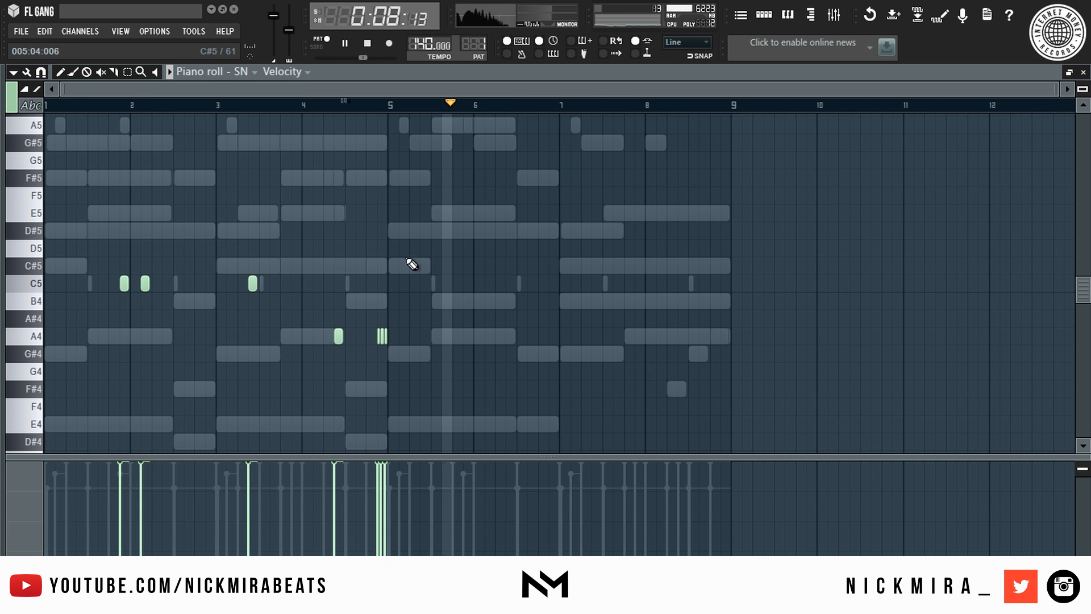
Step: Repeat the snare pattern across bars 5 to 8, add short C5 snares around the start of bar 8 and delete that bar's single A4
key("ctrl+a")
left_click_drag(377, 339, 690, 363, "shift")
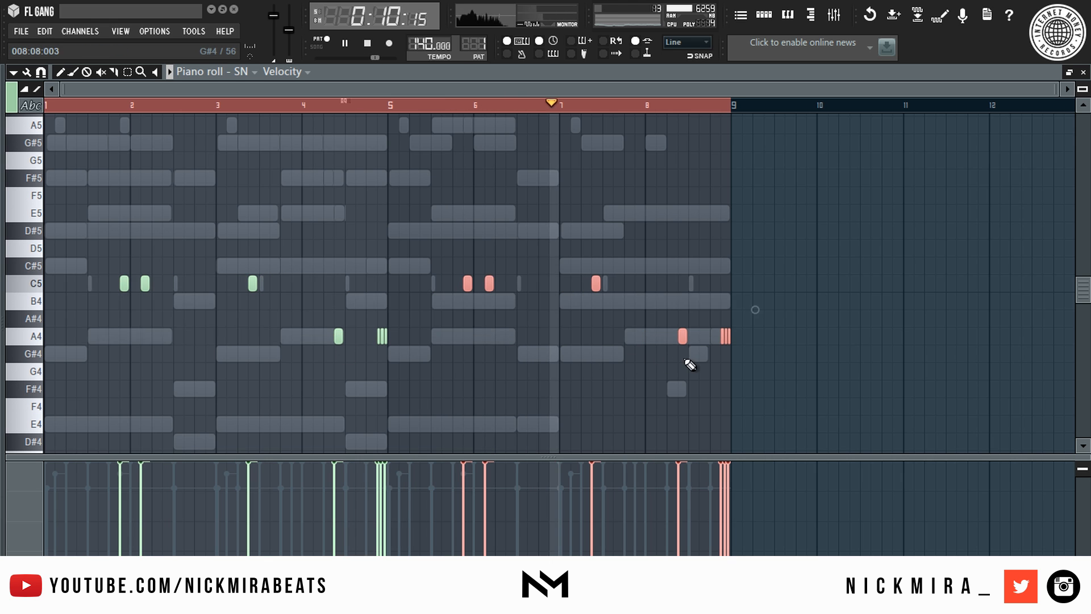
key("ctrl+d")
left_click(635, 283)
left_click(658, 283)
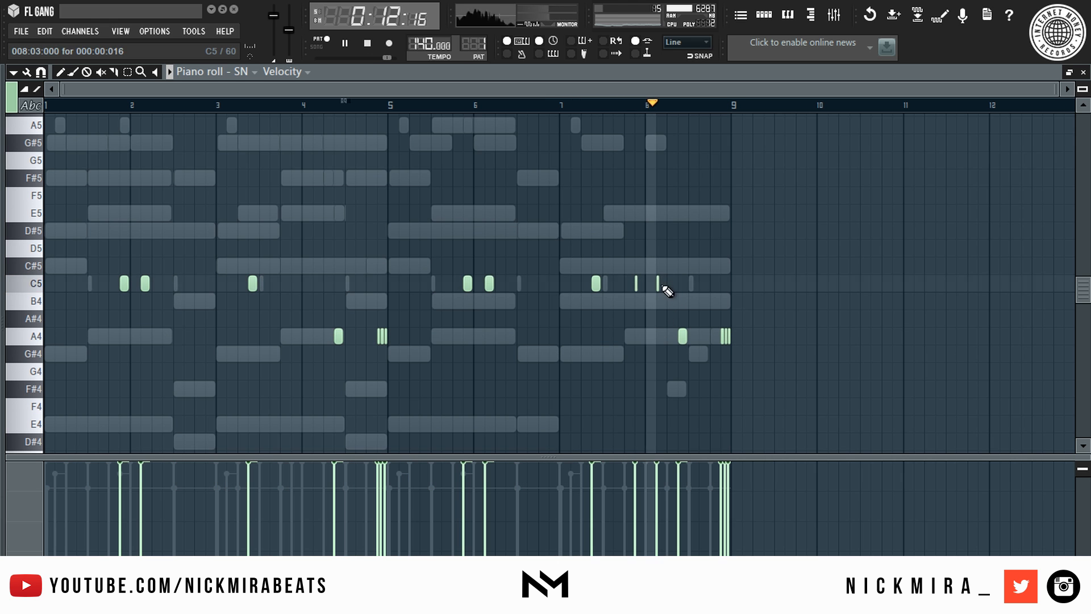
right_click(684, 334)
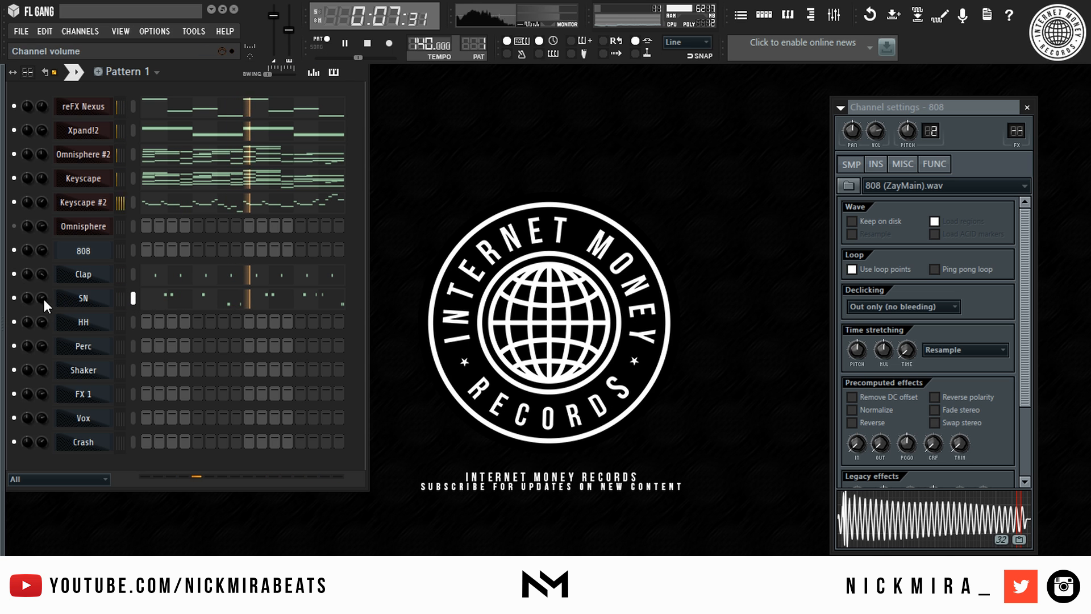
Step: Fill the HH channel on every 2 steps and normalize the Clap sample
left_click(84, 250)
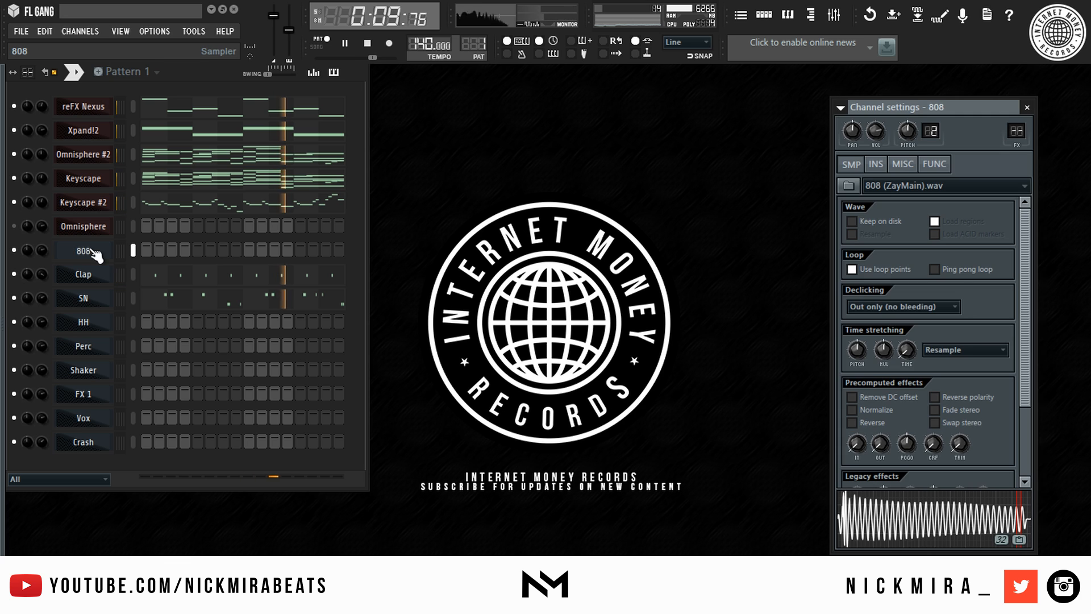
right_click(116, 317)
left_click(168, 441)
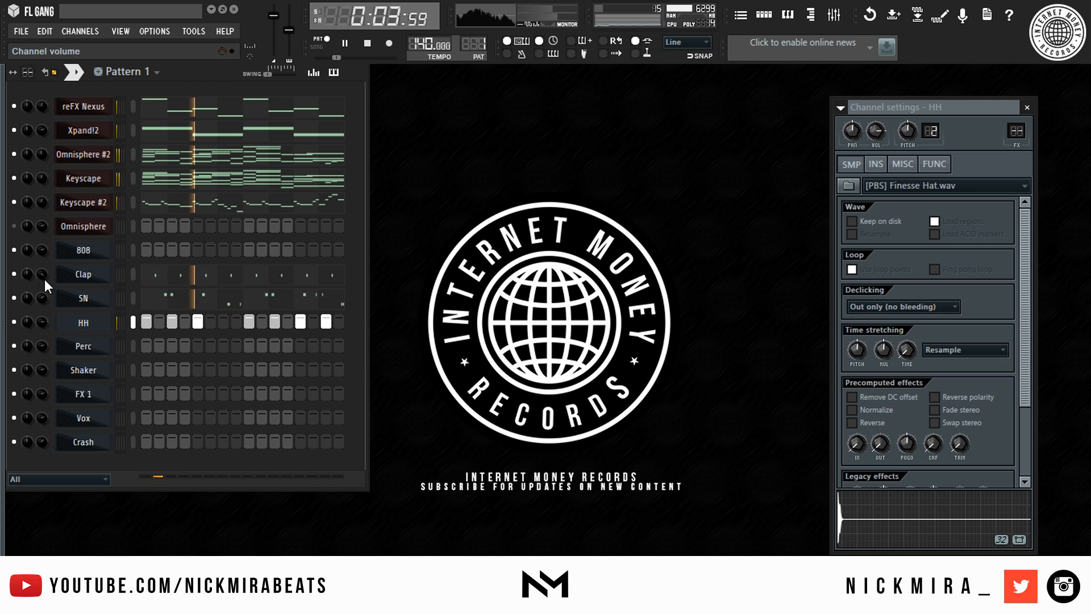
left_click(79, 275)
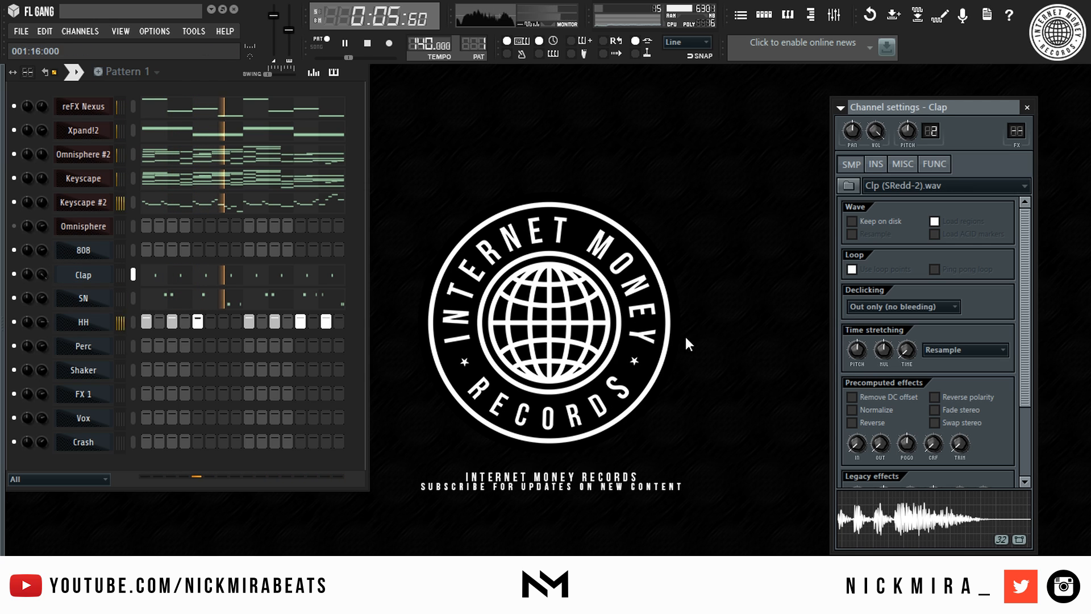
left_click(852, 409)
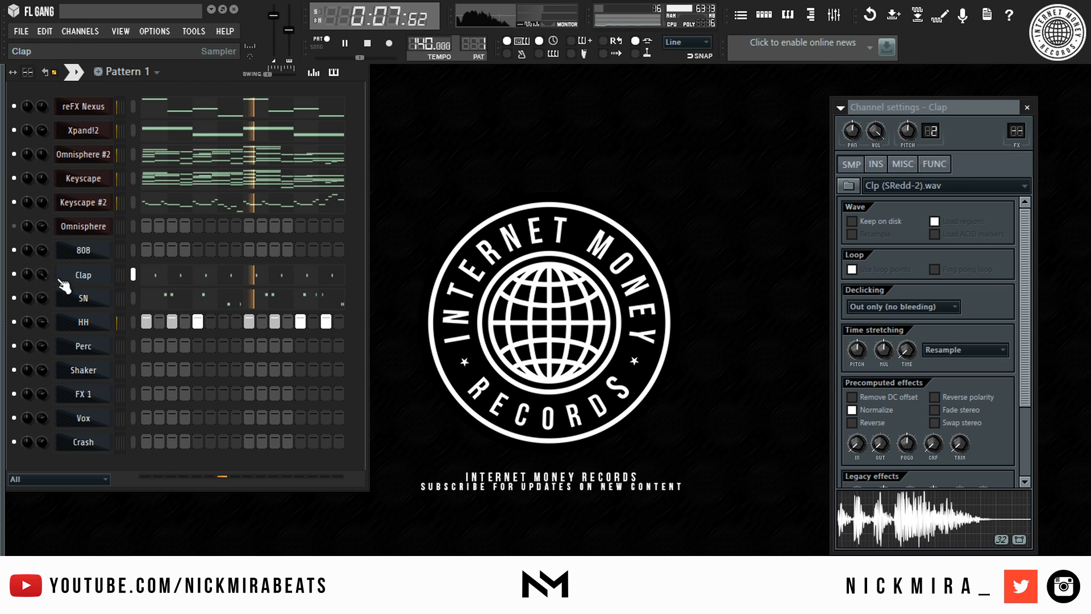
Step: Open the 808 piano roll, place a short note at the start of bar 1, raise it an octave to C6 and reset playback to the start
left_click(108, 250)
right_click(113, 244)
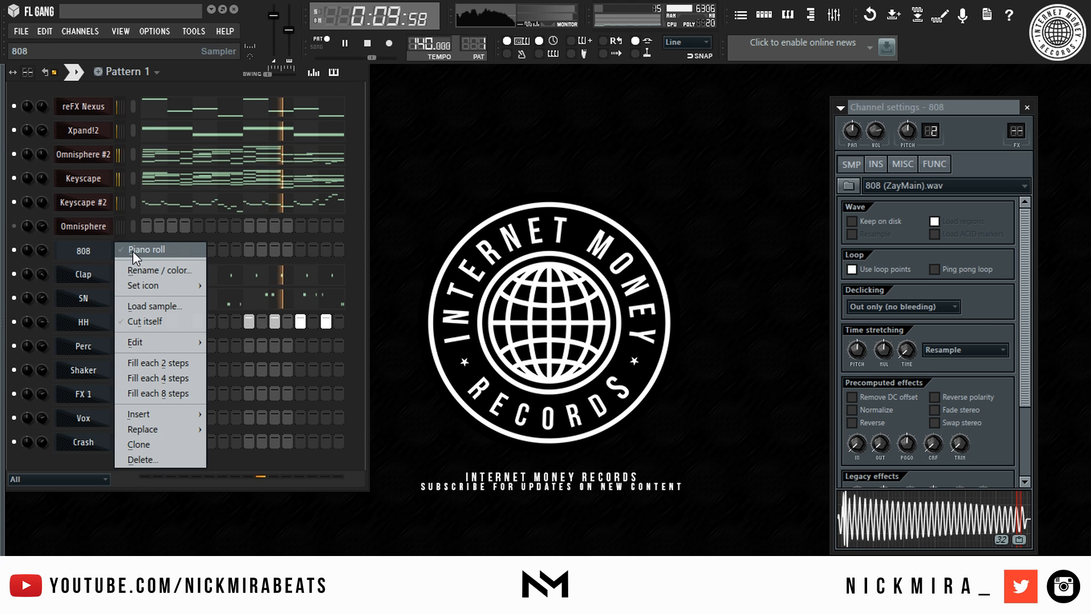
left_click(132, 250)
scroll(164, 109, "down", 5)
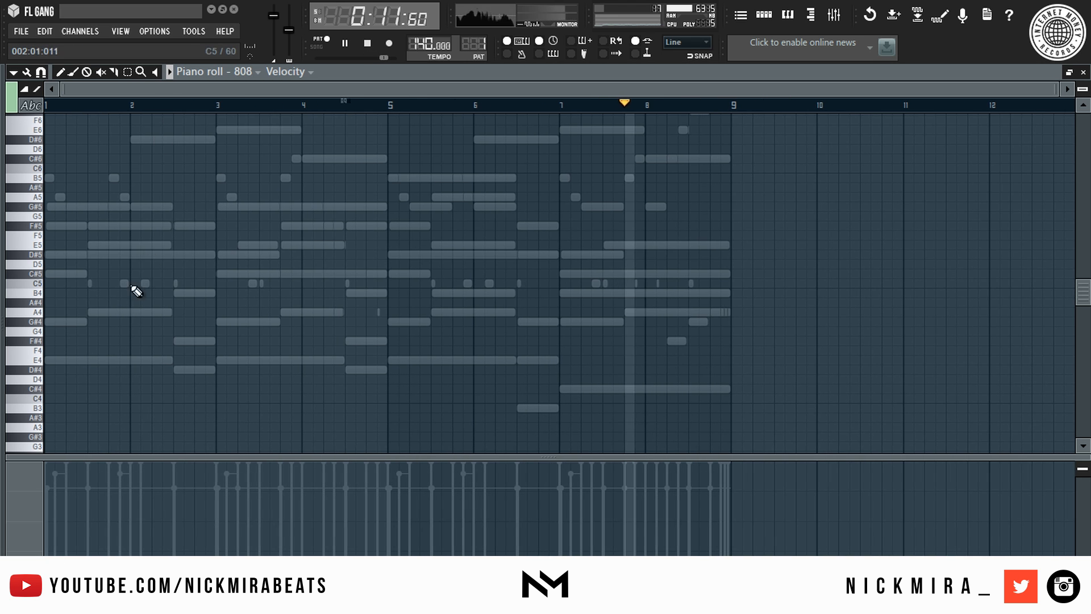
left_click(48, 283)
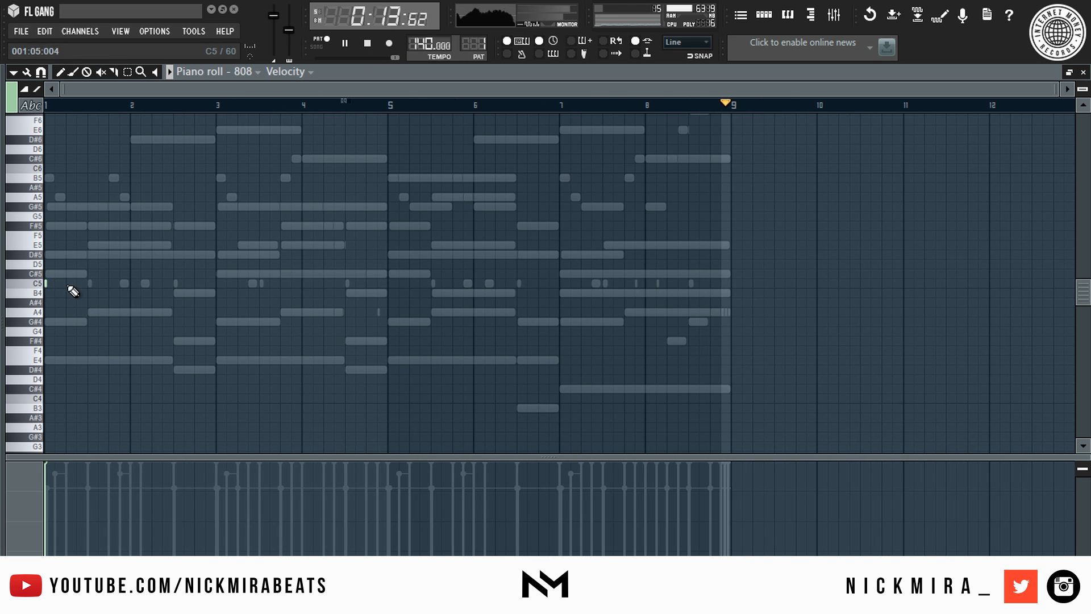
key("space")
key("ctrl+Up")
scroll(64, 280, "up", 3)
left_click(45, 105)
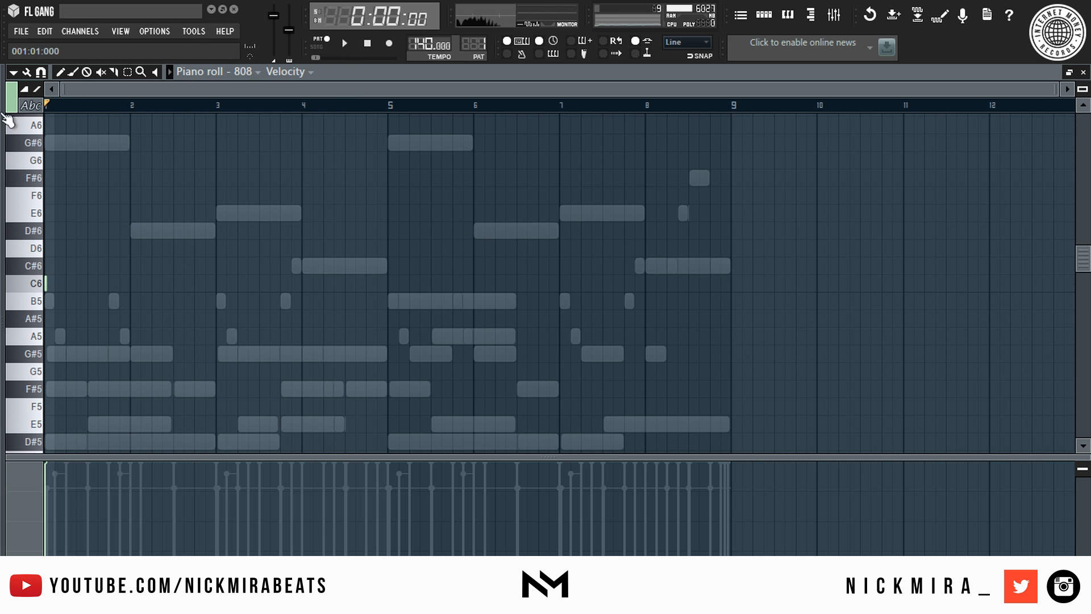
Step: Set the opening 808 note to C#, add a second one at step 13 of bar 1, and raise both an octave
left_click_drag(91, 286, 87, 262)
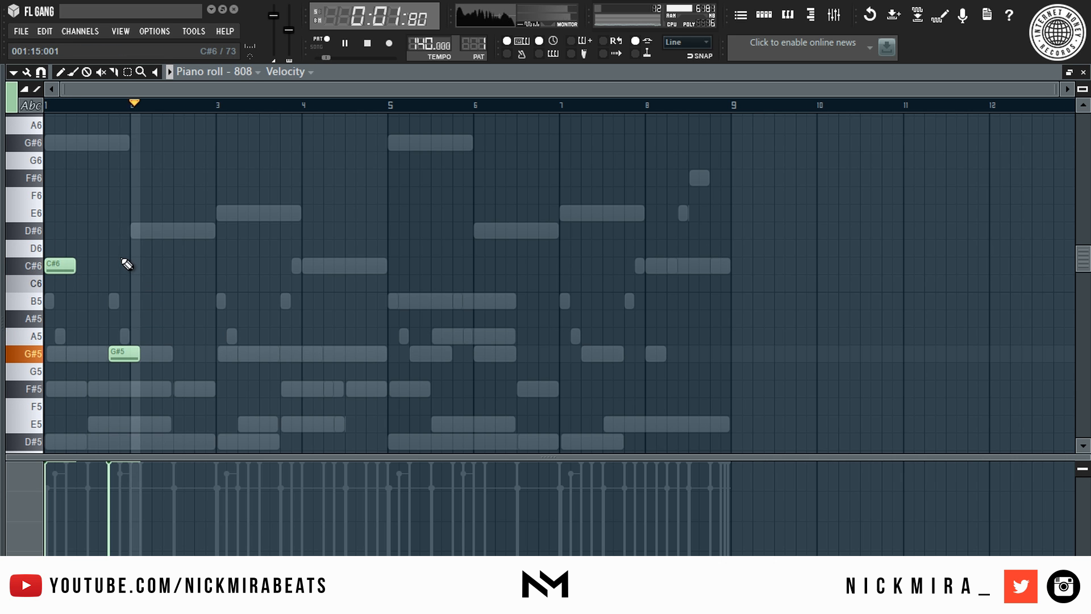
key("ctrl+Up")
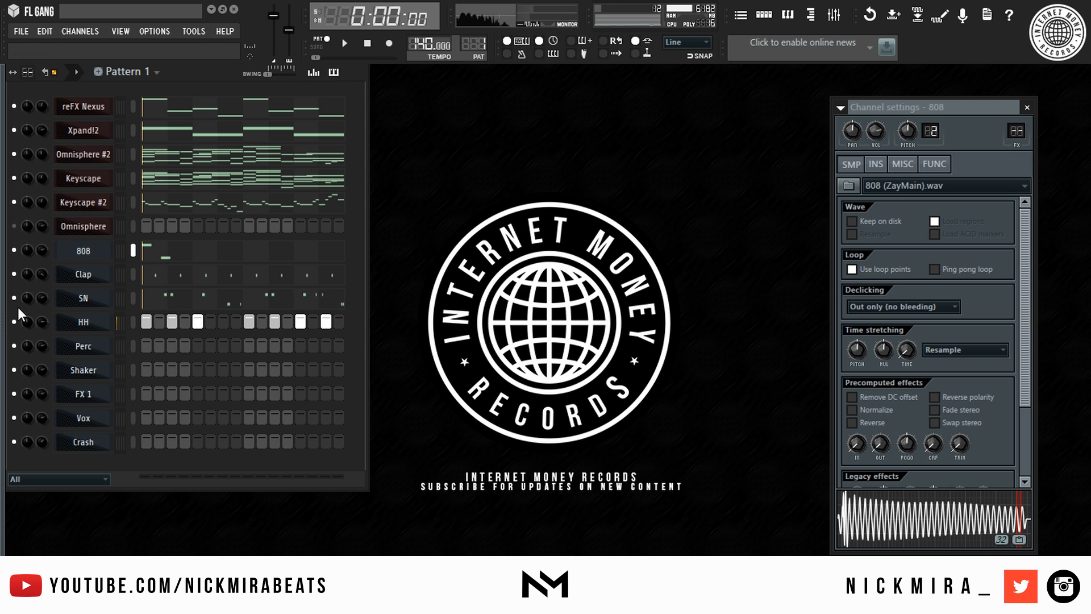
Step: Isolate the Keyscape and 808 channels for playback and open the 808 piano roll
right_click(14, 251)
left_click(24, 260)
key("space")
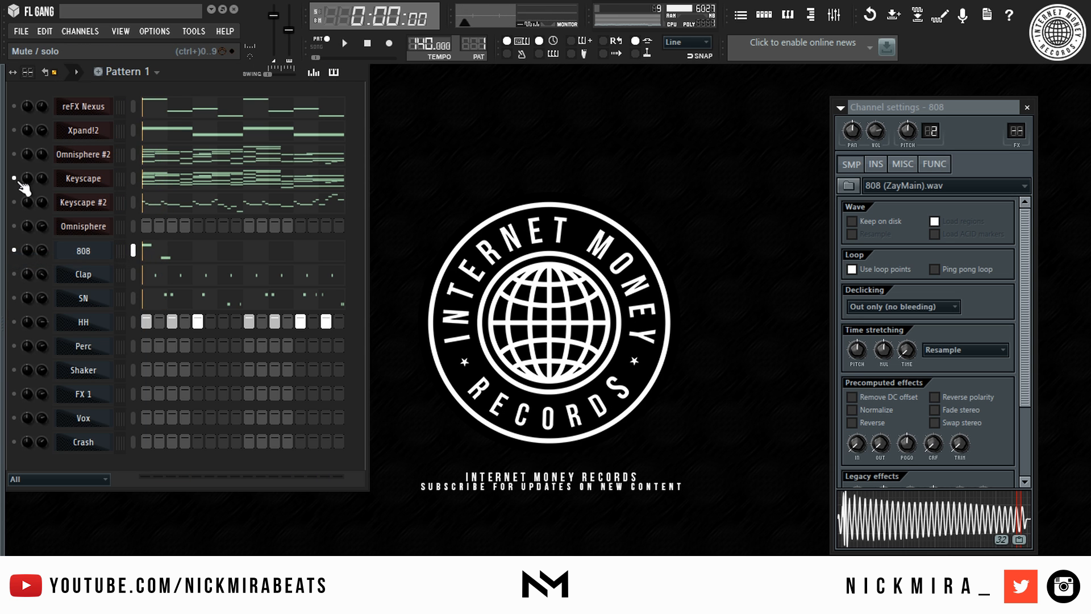
right_click(111, 242)
left_click(115, 250)
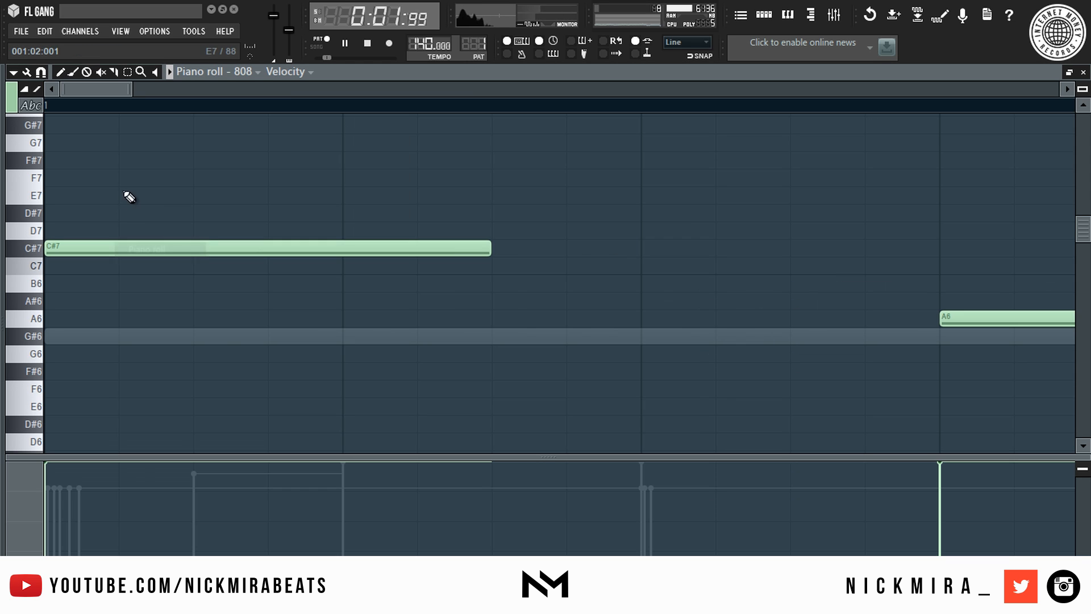
Step: Add six-step G#6 notes to the 808: one at step 5 of bar 2 and two back to back from bar 3
scroll(204, 112, "down", 4)
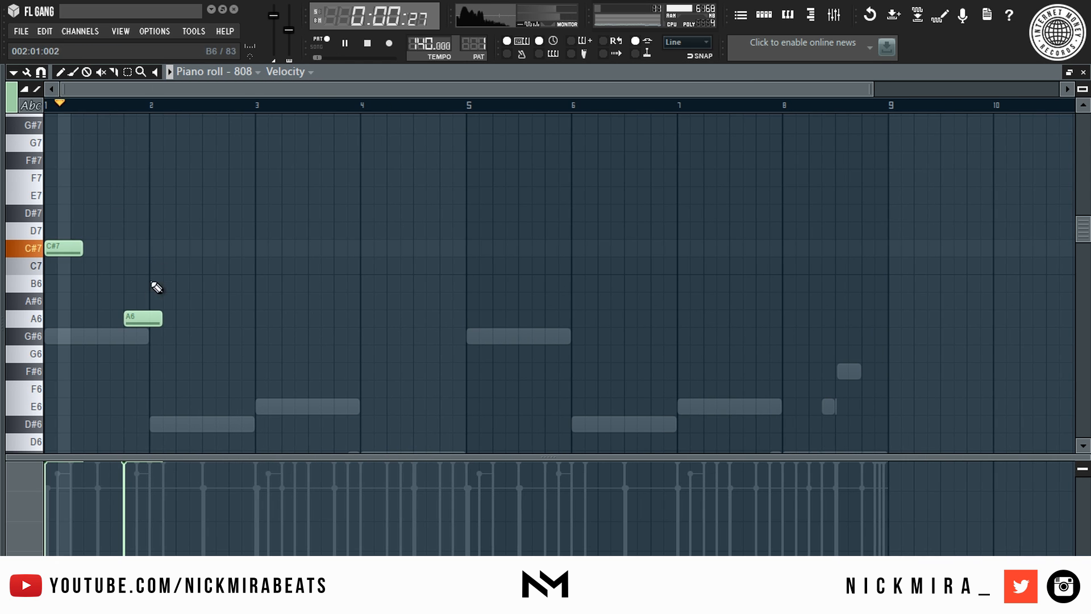
left_click(181, 319)
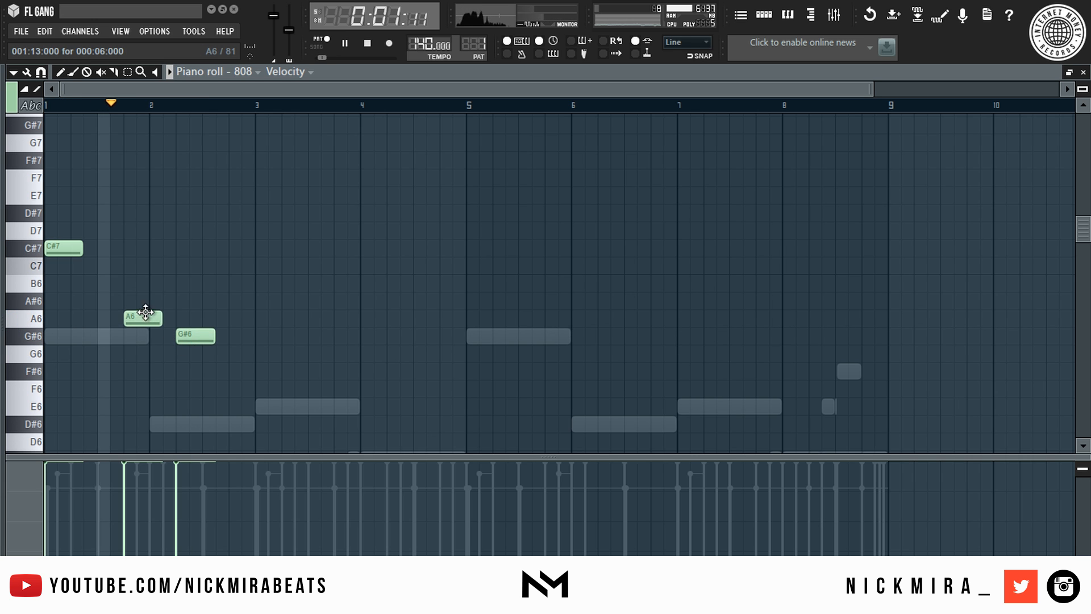
left_click(273, 338)
right_click(274, 341)
key("space")
left_click(257, 337)
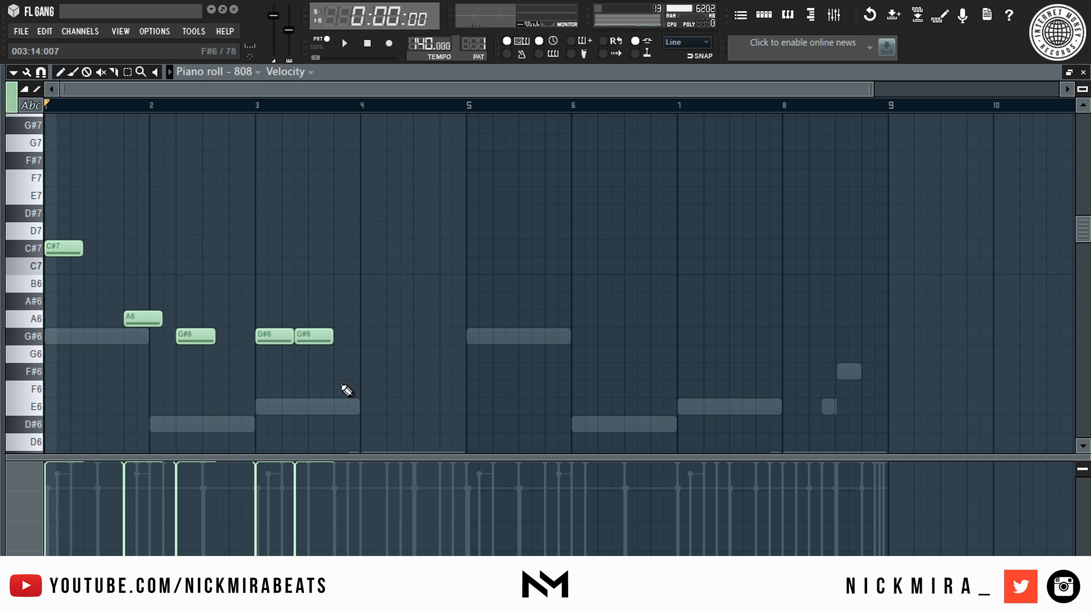
Step: Add an 808 note at step 13 of bar 3 and raise it an octave to C#7
left_click_drag(349, 442, 347, 424)
key("space")
key("ctrl+Up")
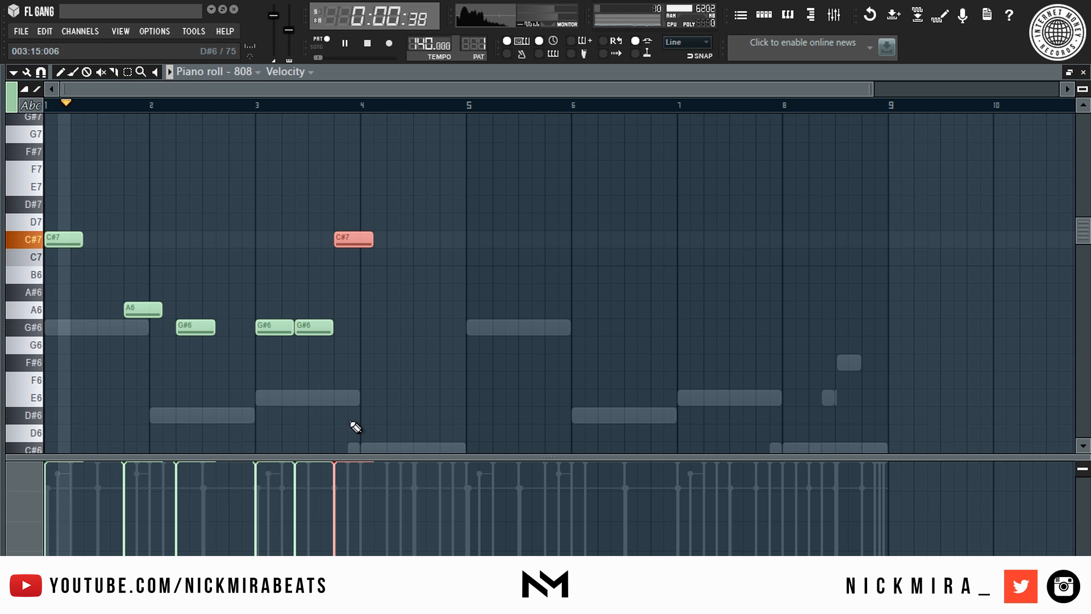
Step: Lower the entire 808 pattern by two octaves and play it
key("ctrl+a")
key("ctrl+Down")
key("ctrl+Down")
key("space")
key("space")
key("ctrl+d")
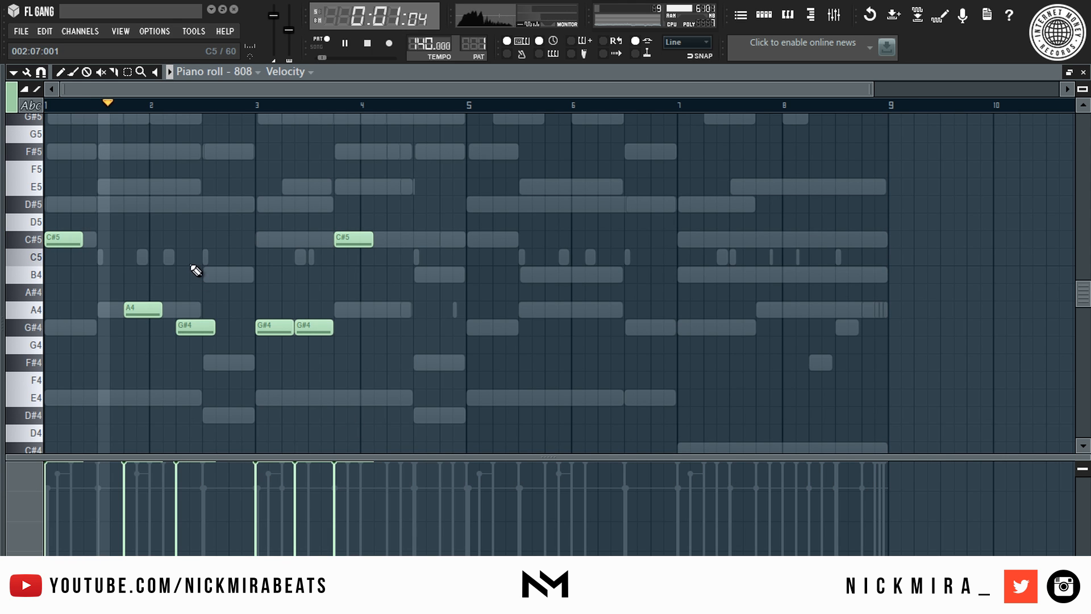
Step: Apply quick legato so the 808 notes extend to meet the following ones, and replay the pattern
key("ctrl+l")
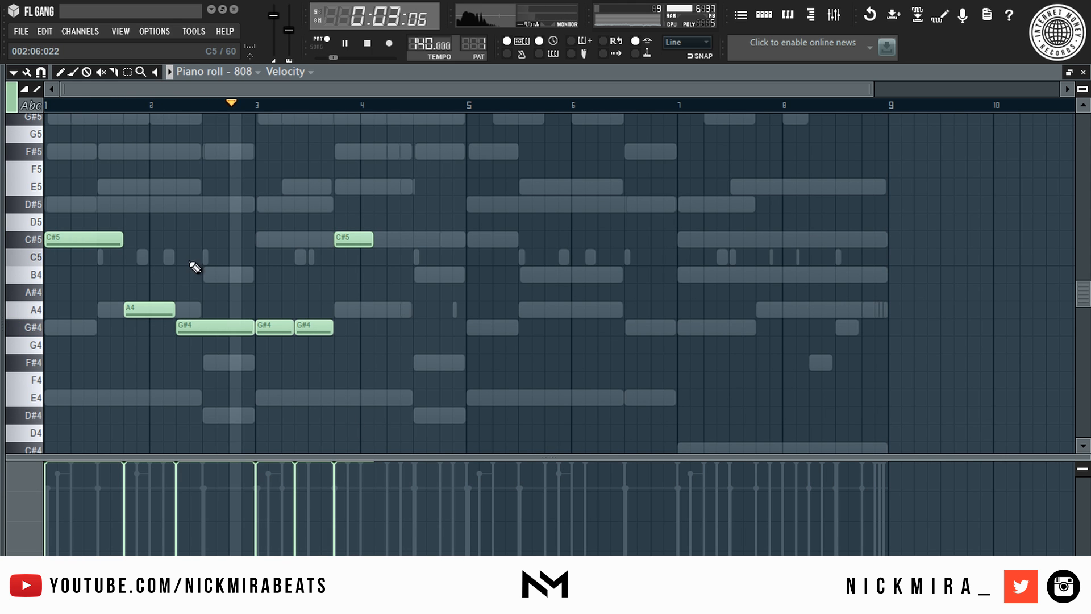
key("space")
key("space")
Step: Follow the C#5 at the end of bar 3 with a second one and transpose the pair to G#5
left_click_drag(408, 216, 339, 266)
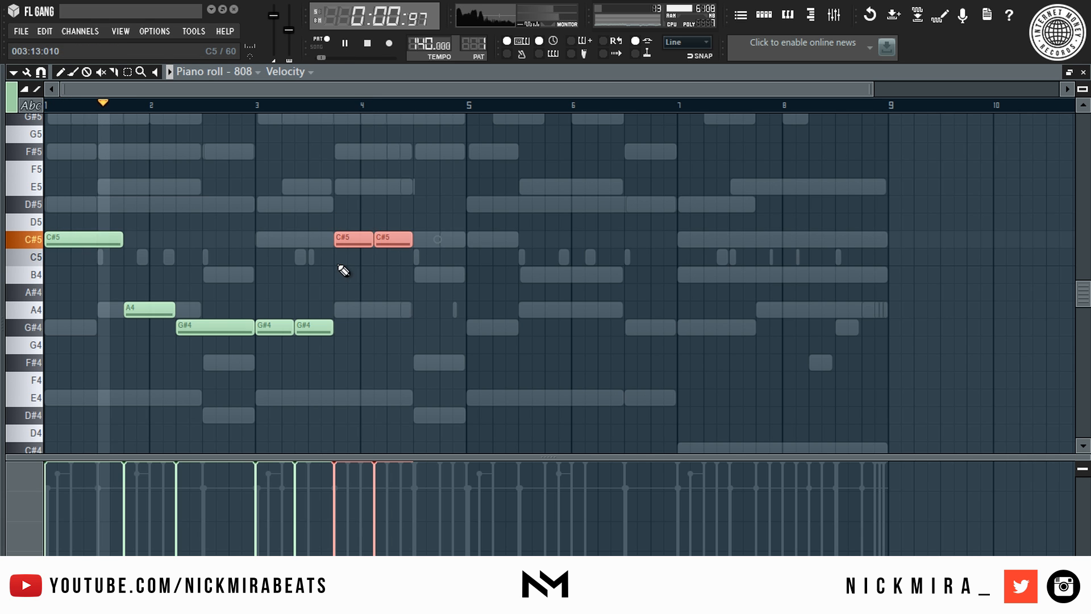
key("shift+Down")
key("shift+Down")
key("shift+Down")
key("shift+Down")
key("shift+Down")
key("ctrl+Up")
key("ctrl+d")
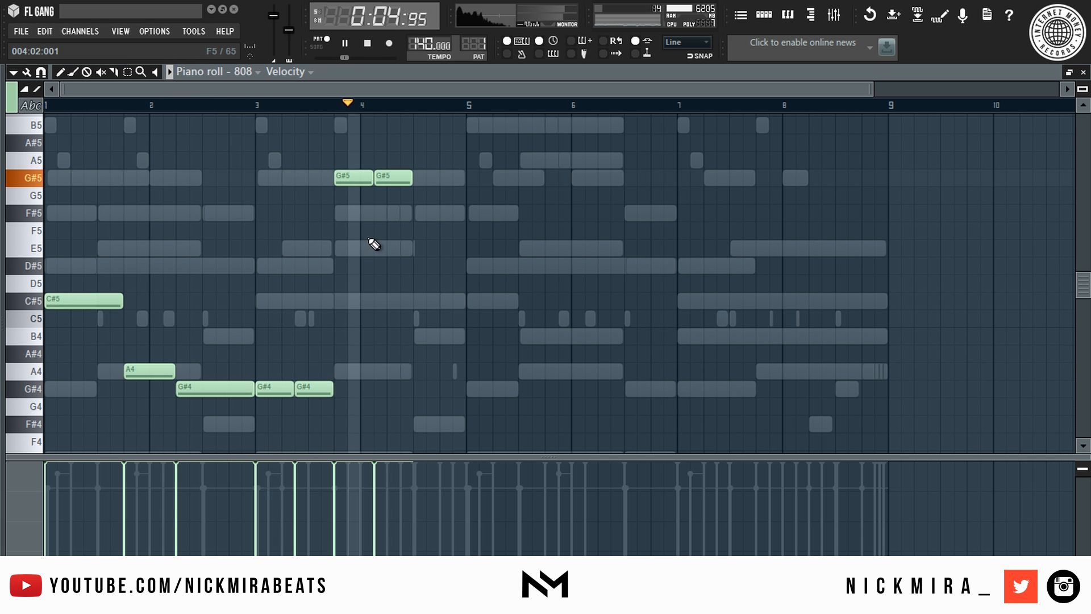
Step: Raise the whole 808 pattern an octave, and shift the two notes opening bar 3 up to A5 while playing from bar 3
key("space")
key("ctrl+Up")
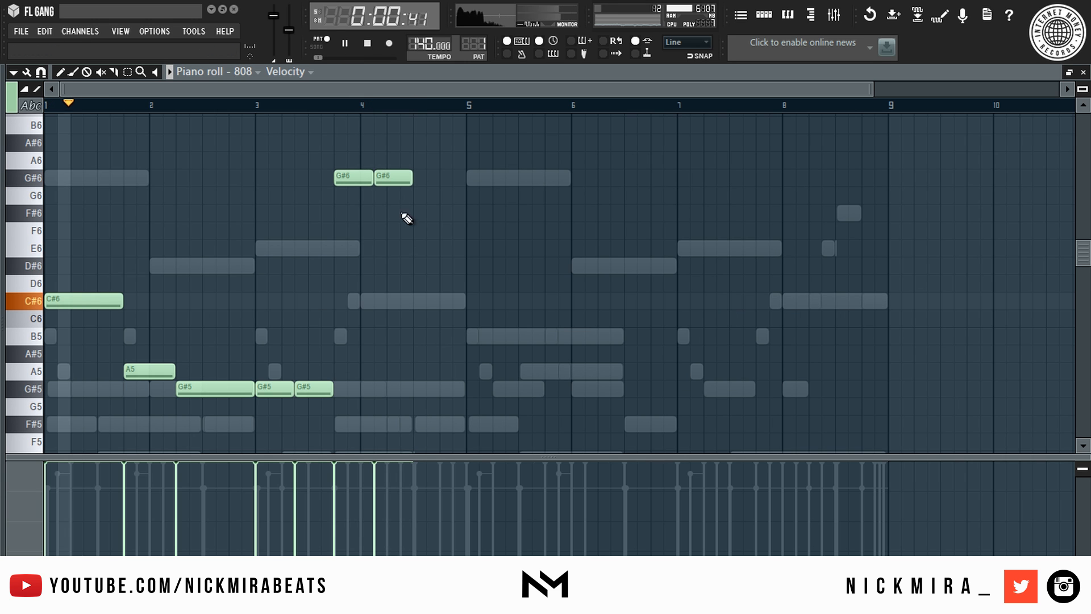
left_click(268, 106)
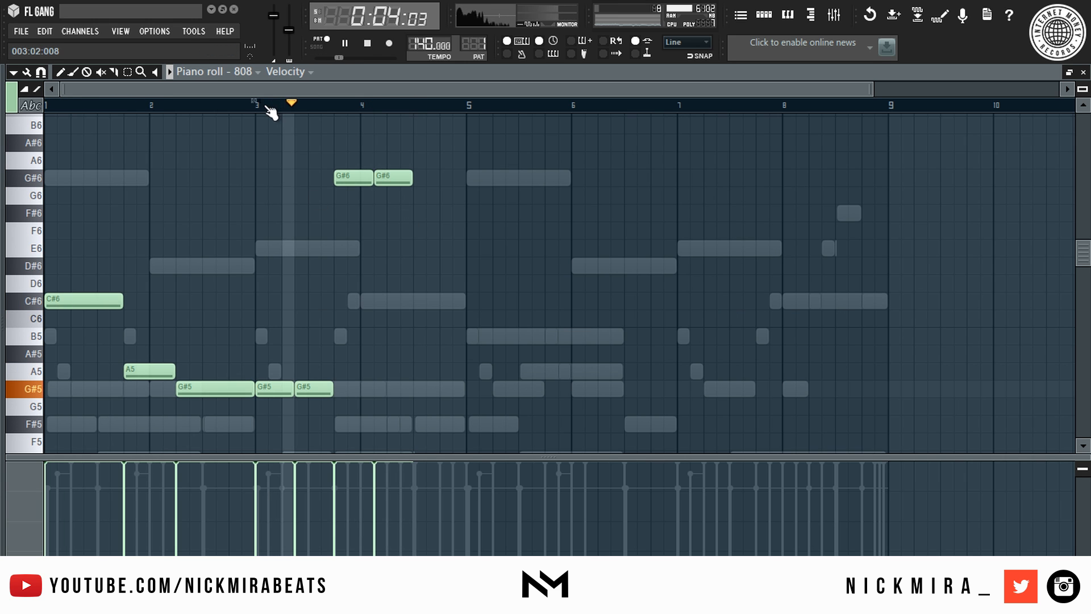
key("space")
key("shift+Up")
key("space")
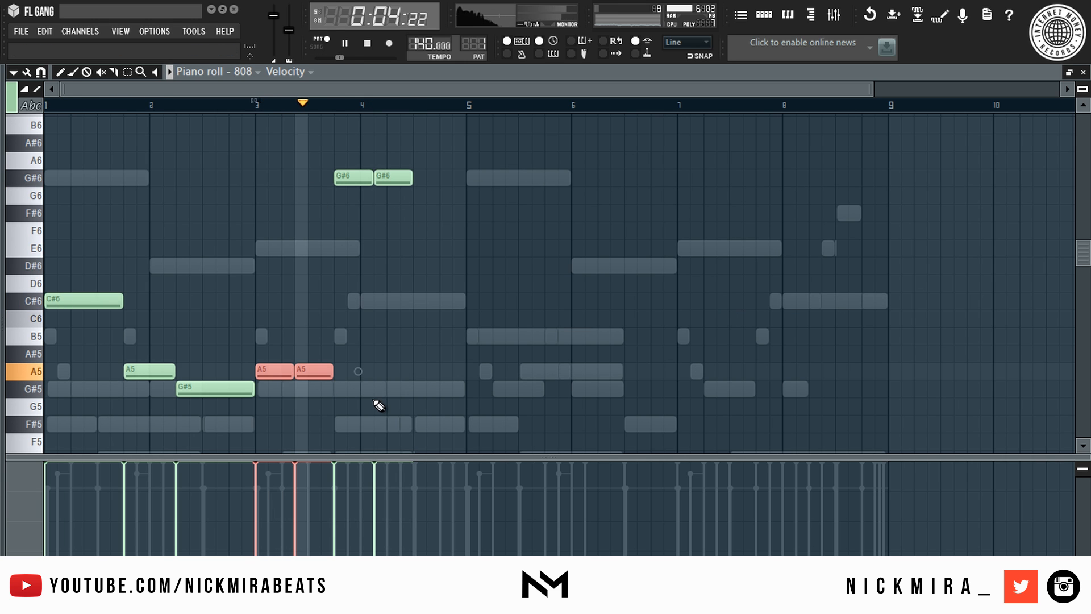
key("space")
key("ctrl+d")
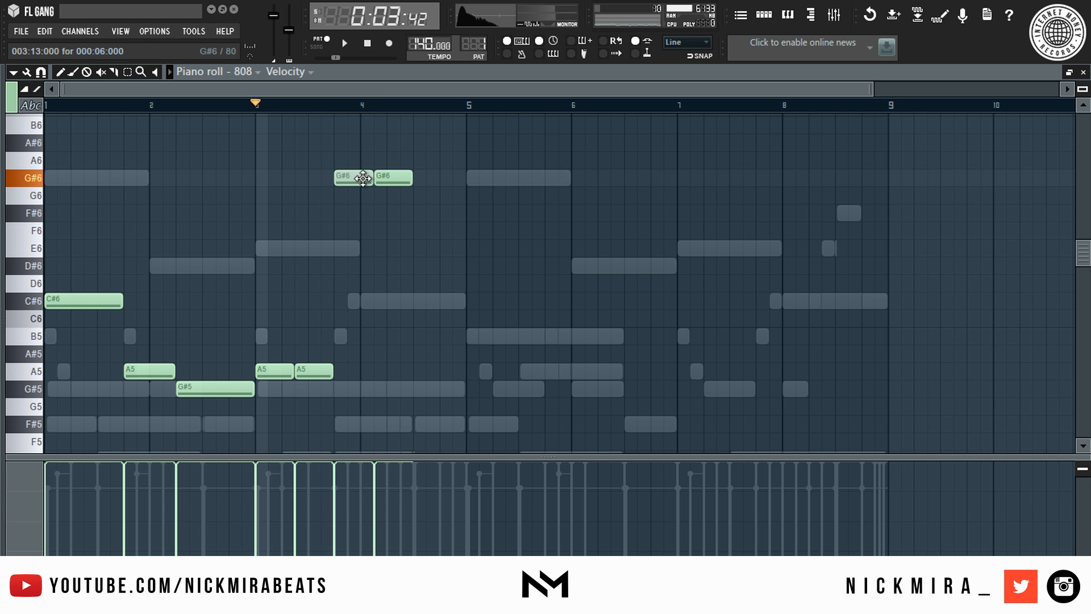
Step: Lower the two G#6 notes around the start of bar 4 to B5 and play from bar 3
left_click_drag(392, 160, 353, 142)
key("ctrl+Down")
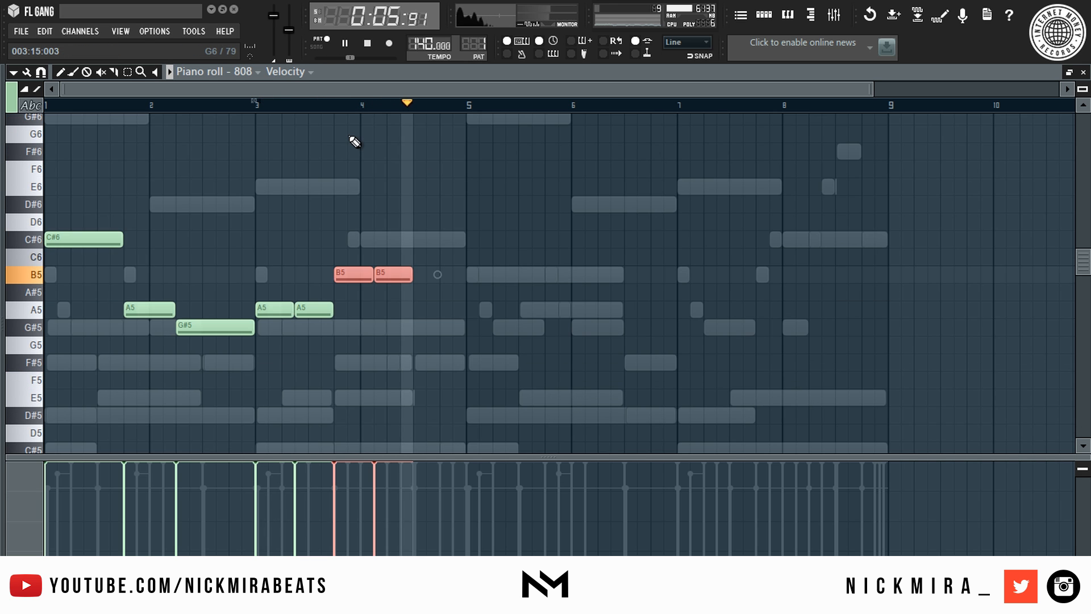
key("space")
key("space")
Step: Fill the rest of bar 4 with another B5 note and repeat the 808 pattern across bars 5 to 8
mouse_move(436, 295)
left_mouse_down()
mouse_move(396, 277)
mouse_move(463, 269)
mouse_move(508, 308)
left_mouse_up()
key("space")
scroll(485, 244, "up", 1)
key("ctrl+b")
key("ctrl+d")
key("space")
key("space")
Step: Raise the B5 at step 13 of bar 3 and its repeat in bar 7 by an octave
left_click_drag(423, 264, 545, 308)
left_click_drag(855, 267, 879, 294, "ctrl+shift")
key("ctrl+Up")
key("space")
Step: Lower every 808 note across the eight bars by one octave and play the result
key("ctrl+a")
key("ctrl+Down")
key("space")
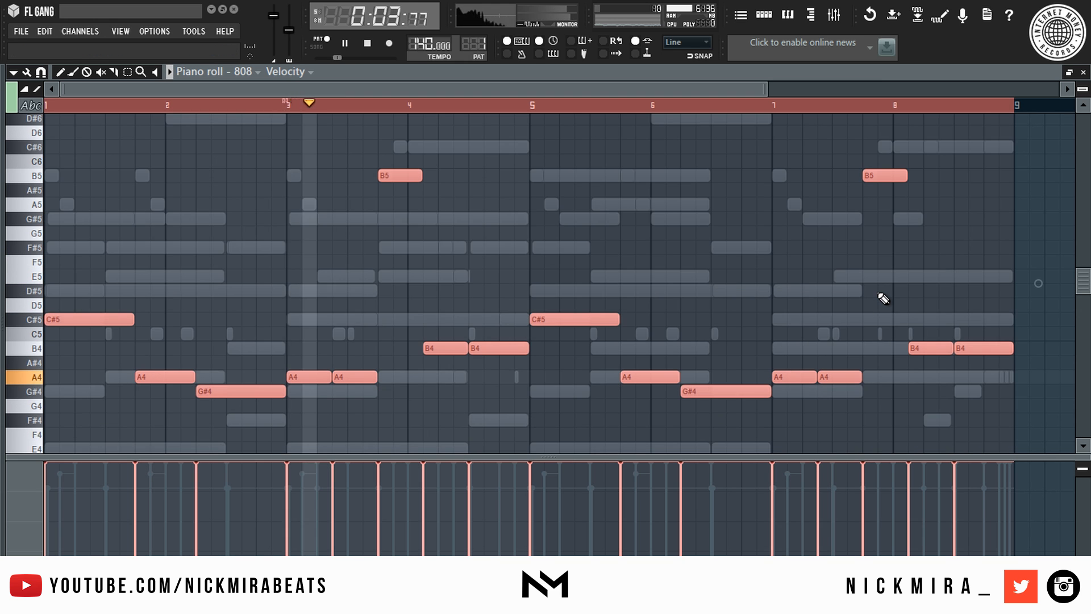
key("ctrl+d")
Step: Lower the B5 at the end of bar 3 to B4 and play it
left_click(416, 175, "ctrl")
key("ctrl+Down")
key("space")
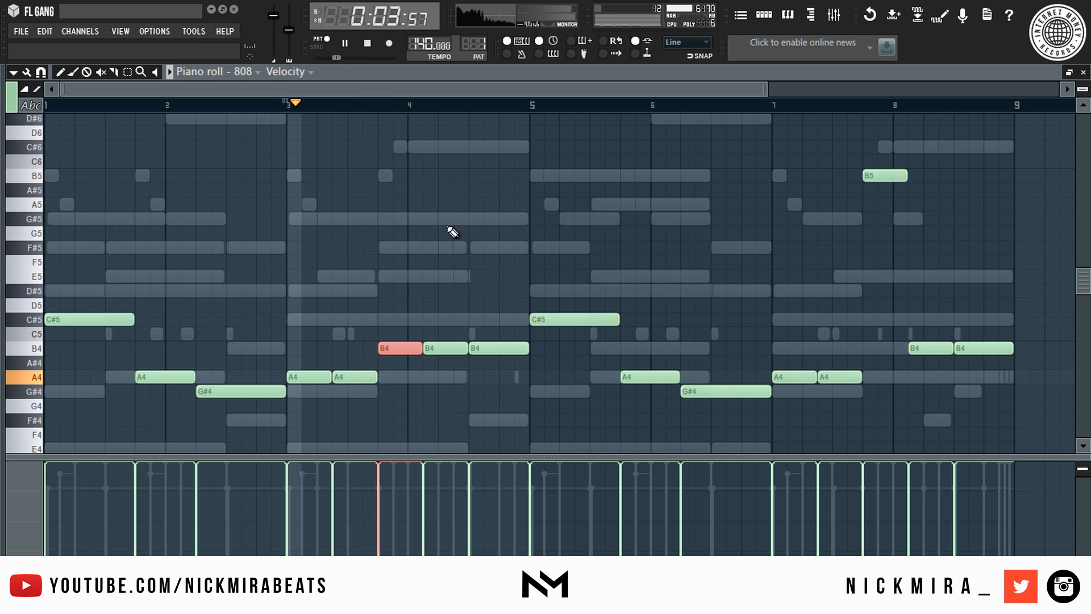
Step: Raise the last 808 note of bar 4 an octave, lower it three semitones to G#5, and replay
left_click(505, 353)
key("ctrl+Up")
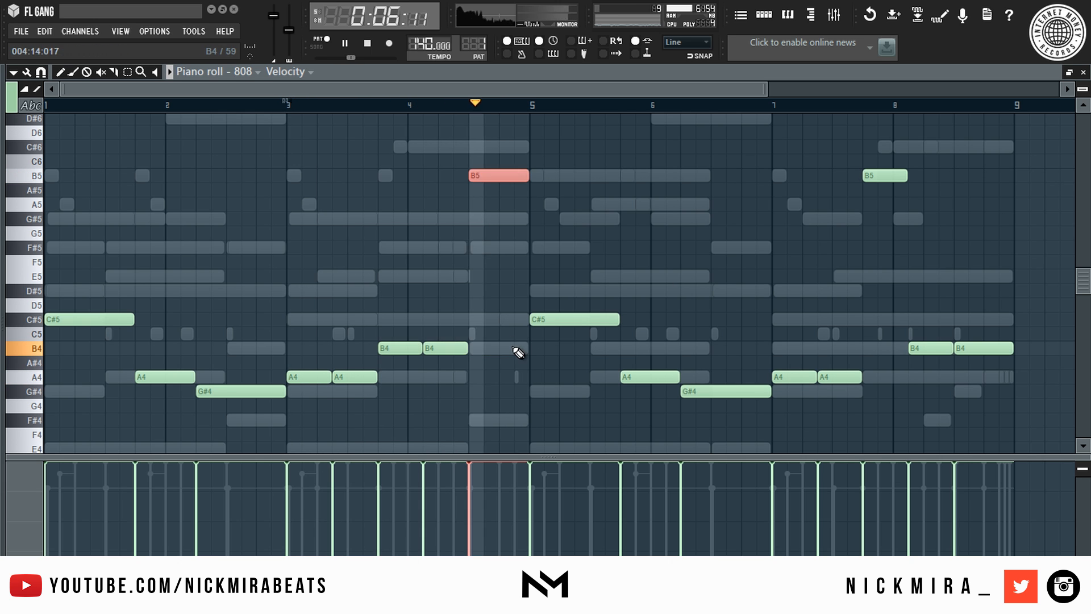
key("shift+Down")
key("shift+Down")
key("shift+Down")
key("space")
key("space")
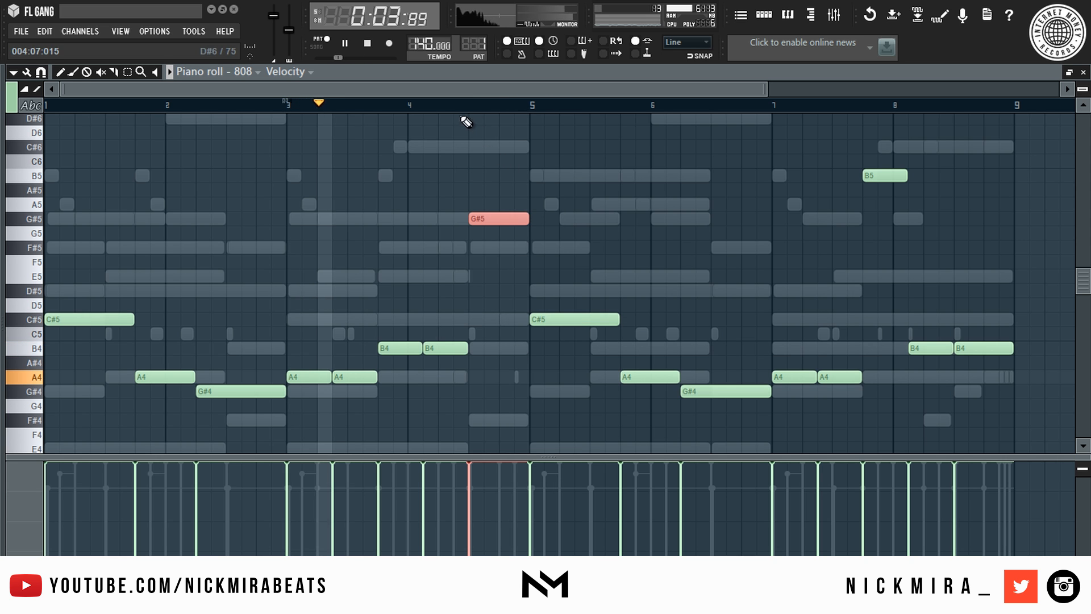
Step: Start playback at the last 808 note of bar 4 and raise that note to A6
left_click(472, 104)
key("space")
key("ctrl+Up")
key("space")
key("space")
key("shift+Up")
key("space")
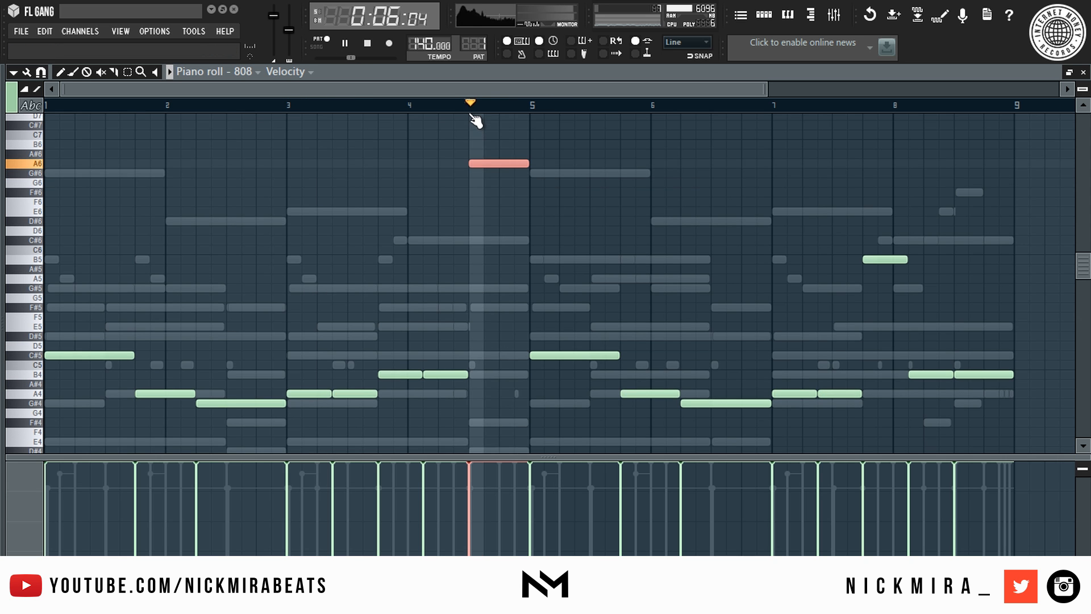
Step: Lower the last 808 note of bar 4 three semitones to F#6 and audition it
key("space")
key("shift+Down")
key("shift+Down")
key("shift+Down")
key("space")
key("space")
Step: Try the last 808 note of bar 4 two semitones lower, bring it up to F6, and listen
key("shift+Down")
key("shift+Down")
key("space")
key("space")
key("shift+Up")
key("space")
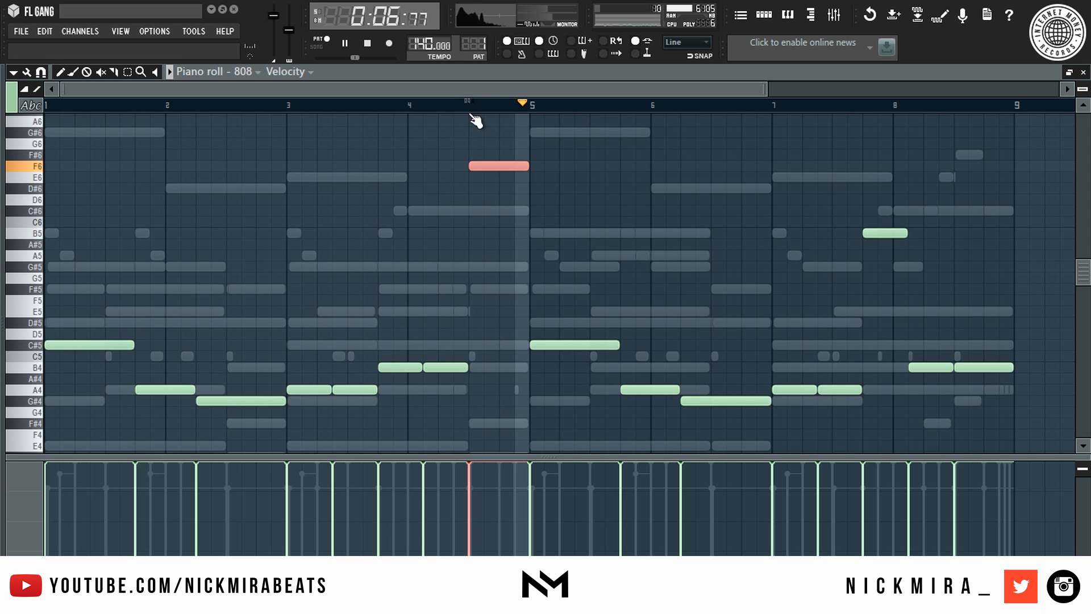
Step: Transpose the last 808 note of bar 4 up to D#8, audition it, and close the piano roll
key("space")
key("shift+Down")
key("ctrl+Up")
key("ctrl+Up")
key("space")
key("space")
key("shift+Down")
key("space")
key("space")
key("F7")
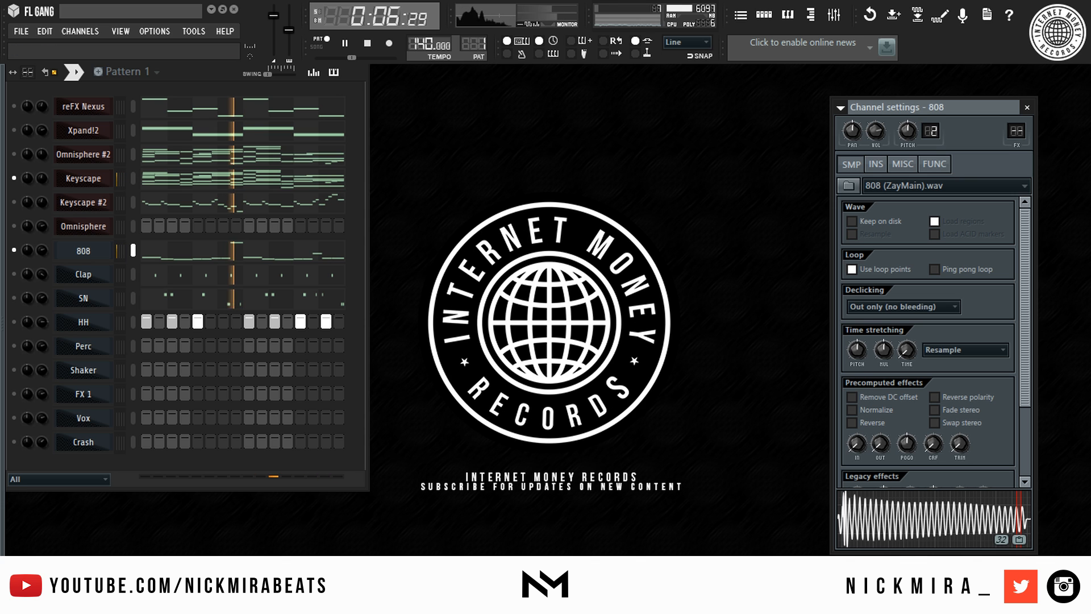
Step: Reopen the 808 piano roll and lower the last note of bar 4 by a few semitones while auditioning it
right_click(82, 251)
left_click(149, 248)
key("space")
scroll(200, 108, "down", 10)
scroll(483, 210, "up", 3)
key("shift+Down")
key("shift+Down")
key("space")
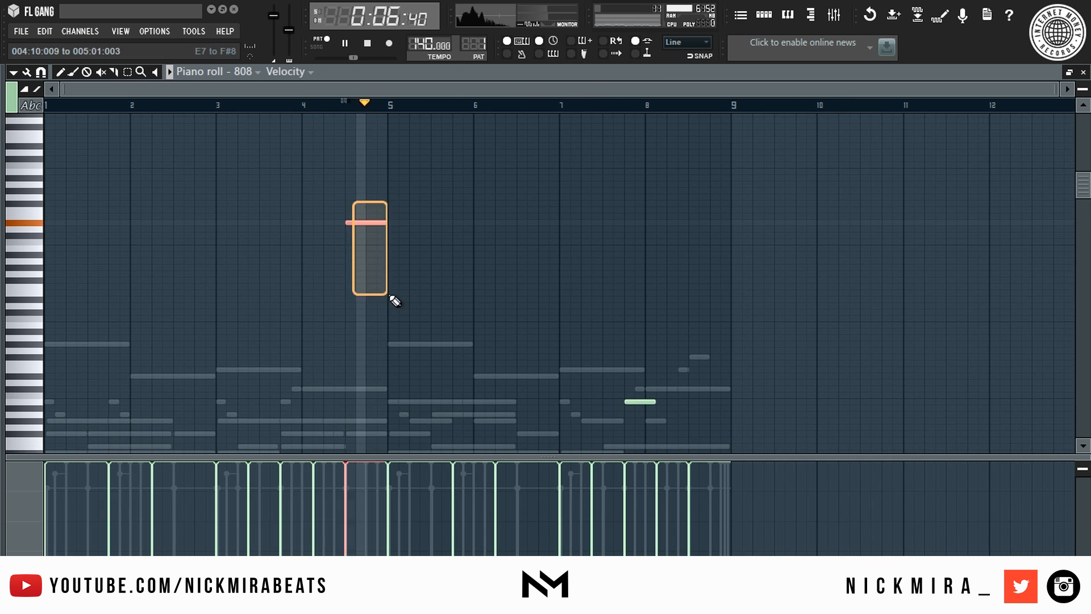
scroll(390, 300, "down", 3)
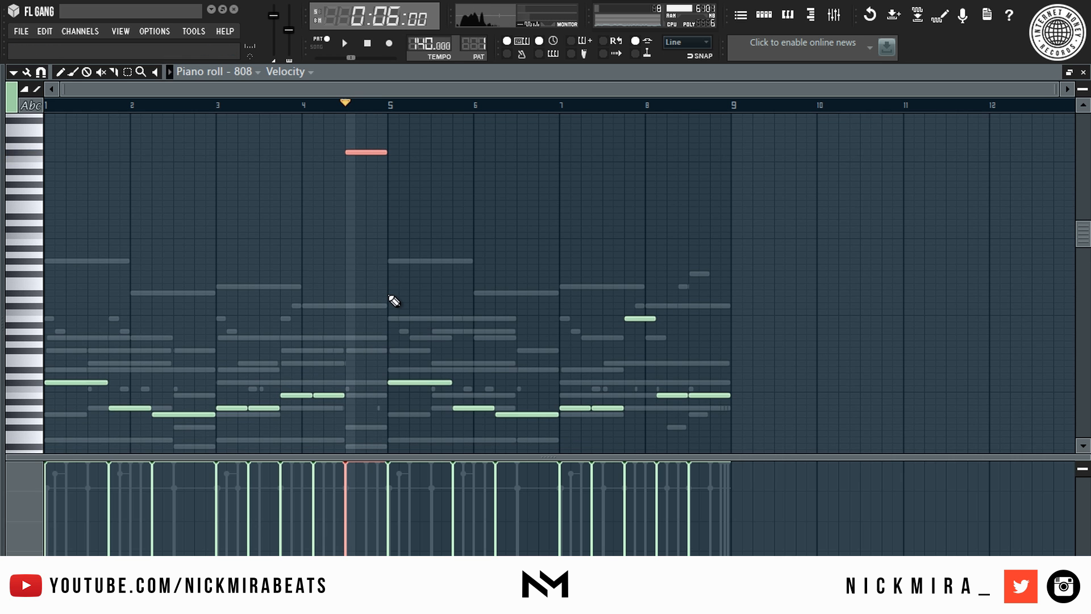
key("shift+Down")
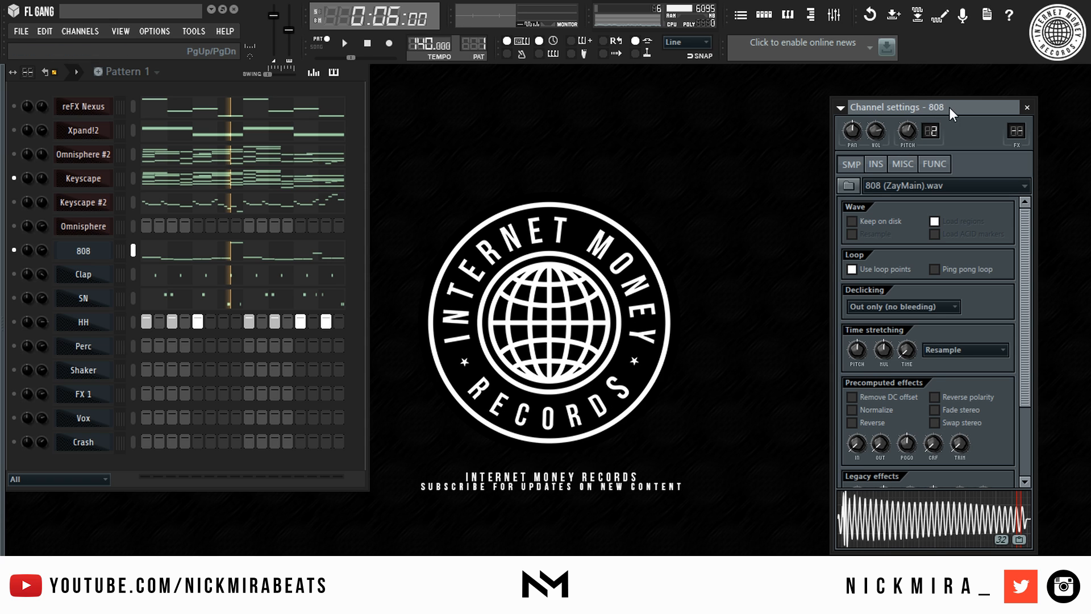
Step: Move the 808's channel settings window closer to the channel rack
left_click_drag(946, 108, 776, 104)
left_click(89, 257)
left_click(89, 257)
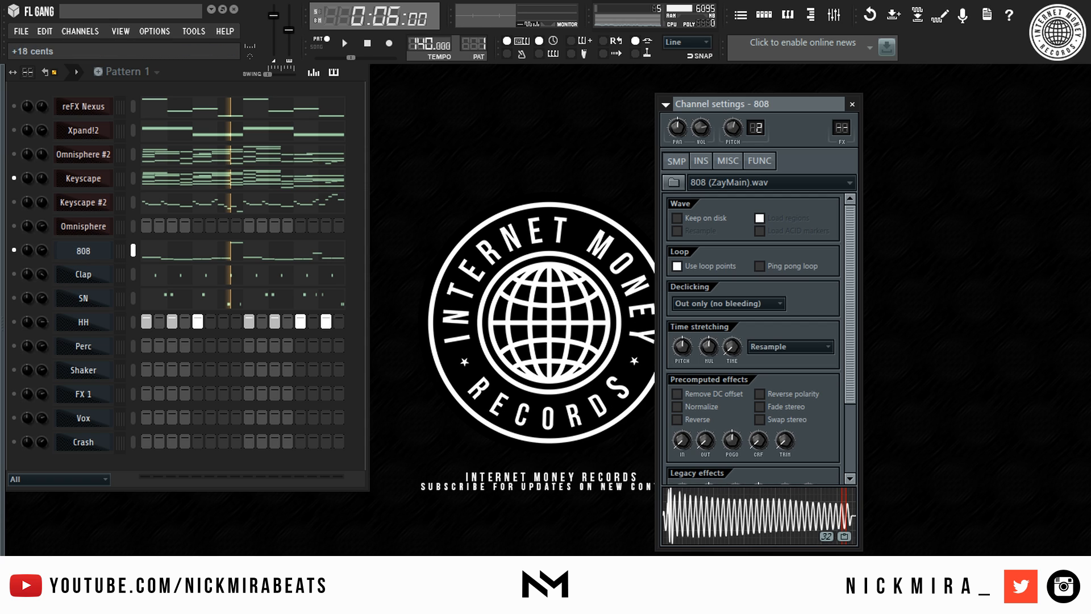
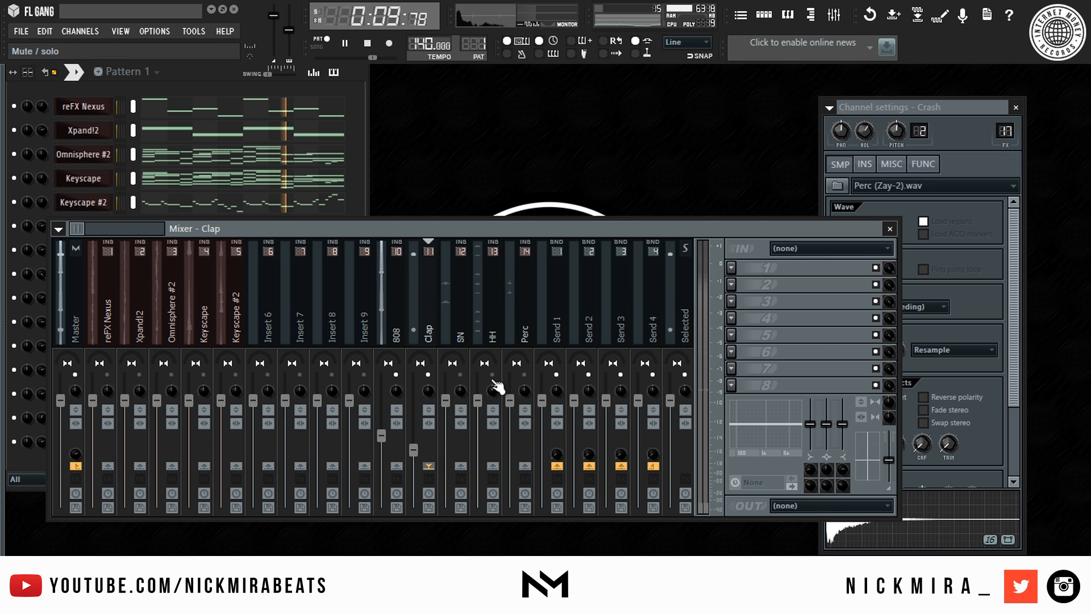
Step: Lower the mixer levels of HH to -10.1 dB and SN to about -11.7 dB, and slightly boost SN's high EQ band at 7759 Hz
left_click_drag(478, 401, 478, 443)
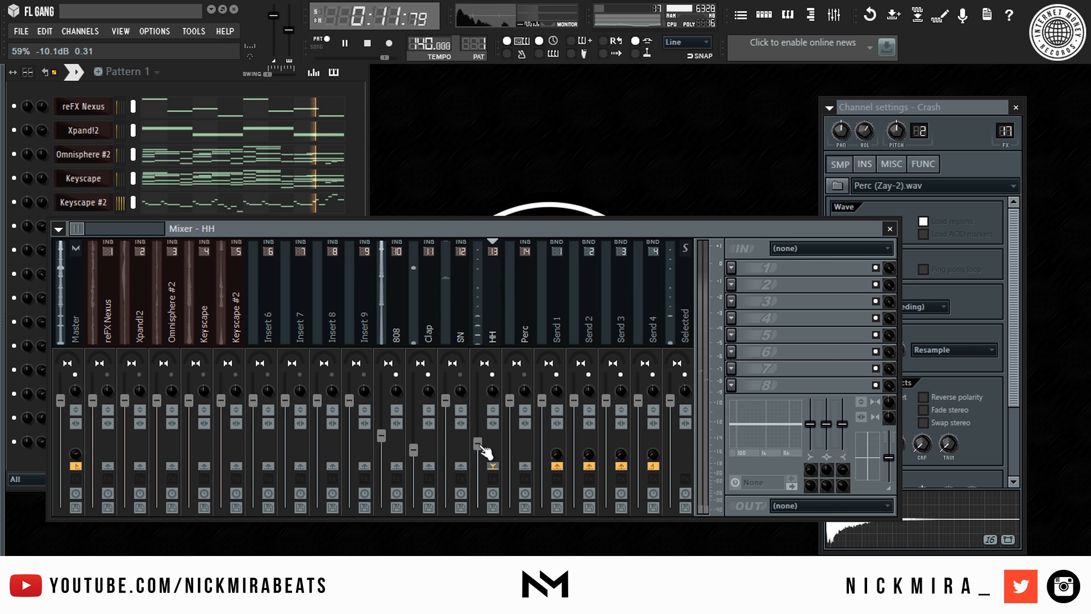
left_click_drag(446, 400, 446, 448)
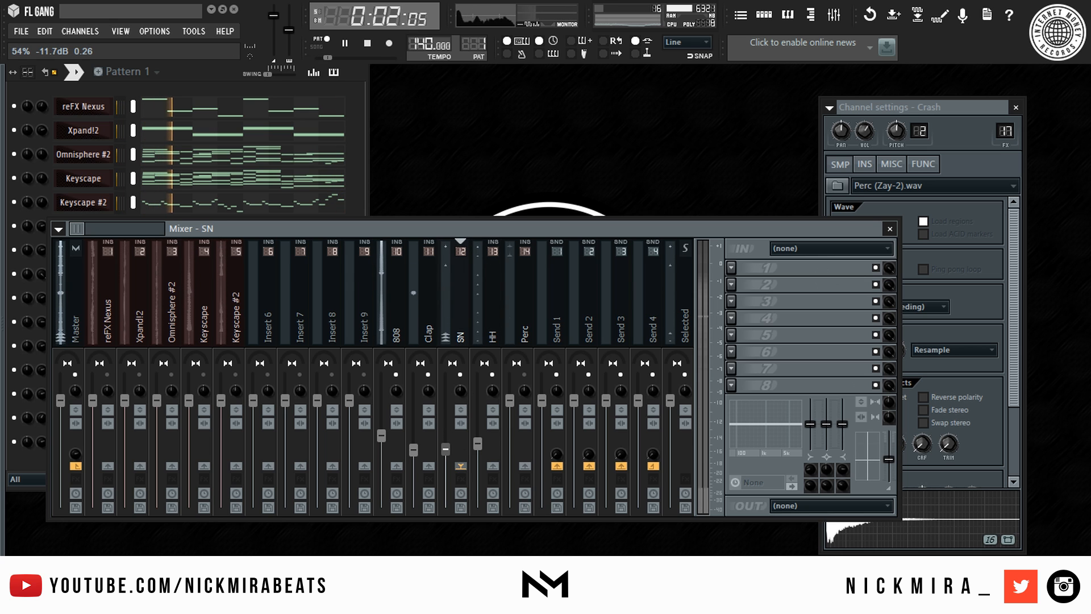
left_click_drag(789, 424, 789, 419)
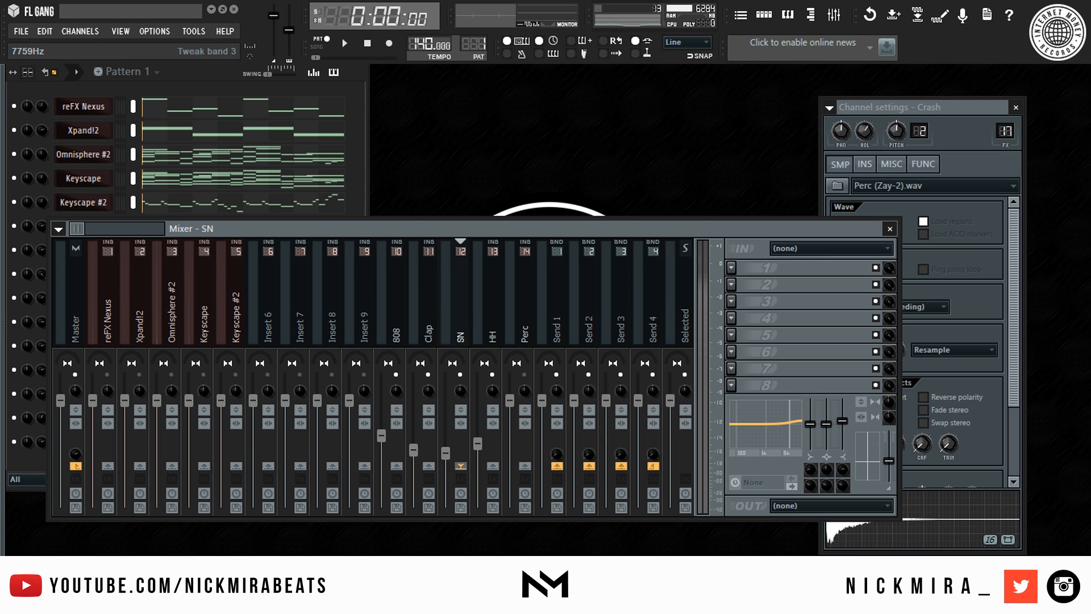
key("space")
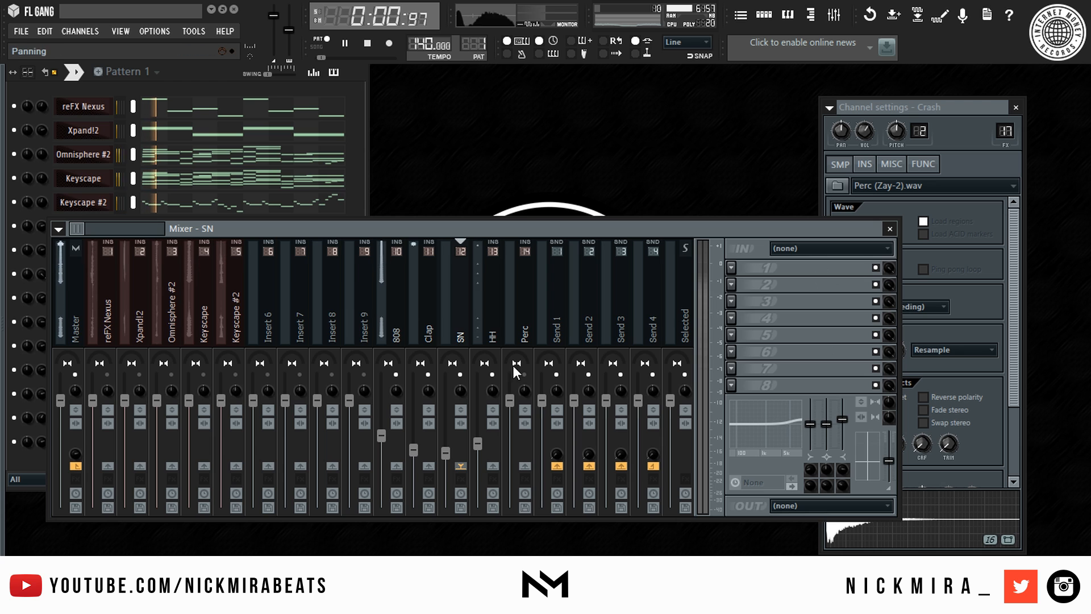
Step: Lower the Perc mixer track's volume and cut its low EQ band
left_click(514, 369)
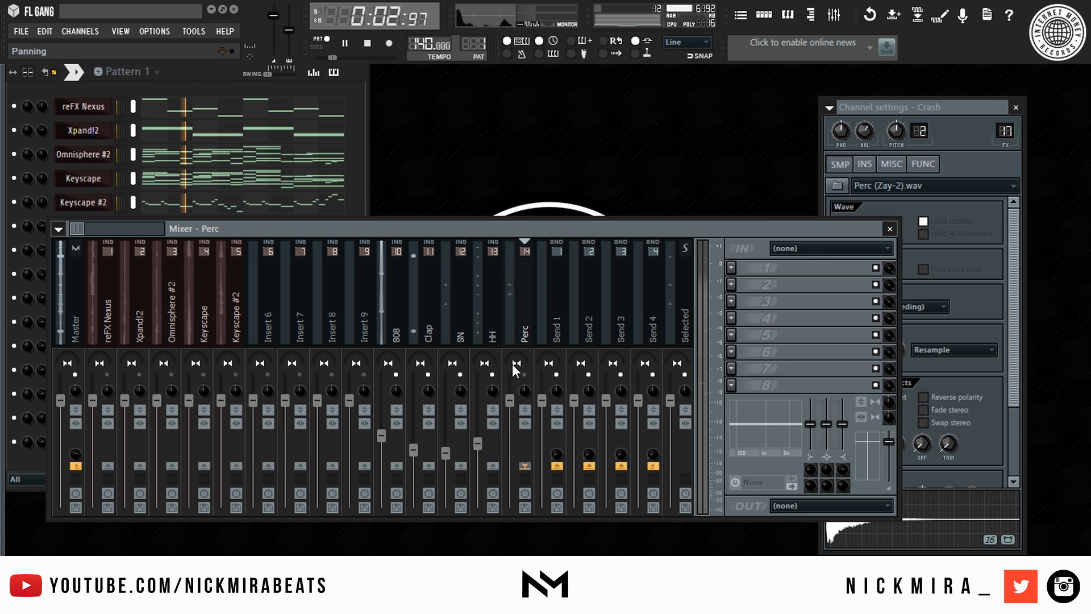
left_click_drag(509, 400, 510, 440)
left_click_drag(742, 424, 747, 447)
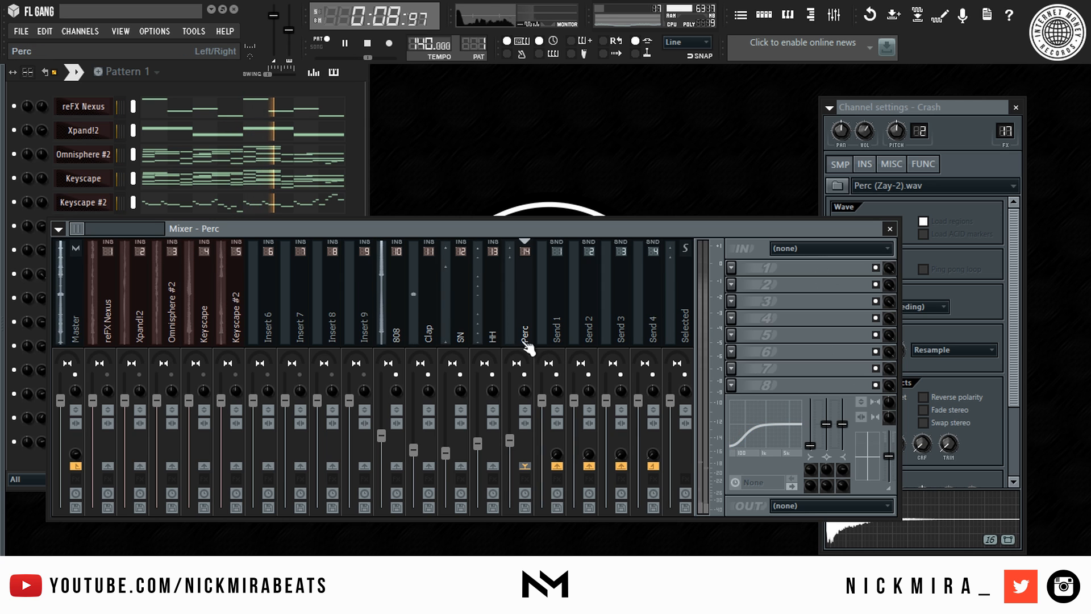
Step: Lower the mixer levels of the Shaker, Vox and Crash tracks, with Vox at -20.3 dB, and restart playback
scroll(523, 333, "down", 4)
left_click_drag(413, 400, 411, 463)
left_click_drag(446, 400, 445, 445)
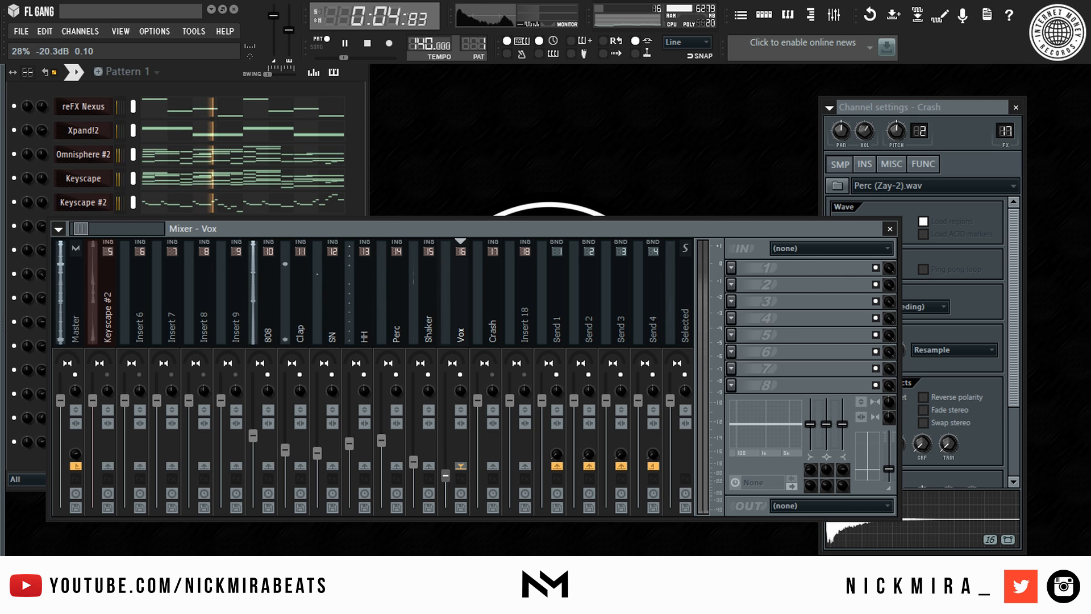
left_click_drag(487, 401, 485, 463)
key("space")
key("space")
Step: Lower the mixer levels of Keyscape #2 and Keyscape, and set Keyscape #2's stereo separation to 44% separated
left_click_drag(82, 229, 0, 256)
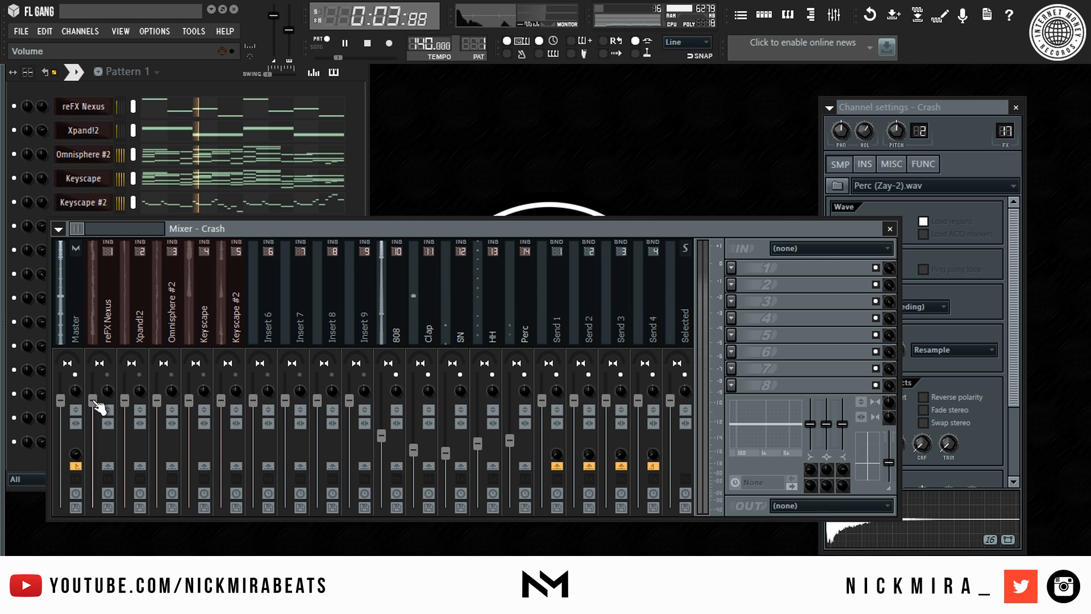
left_click_drag(221, 401, 231, 466)
left_click(236, 374)
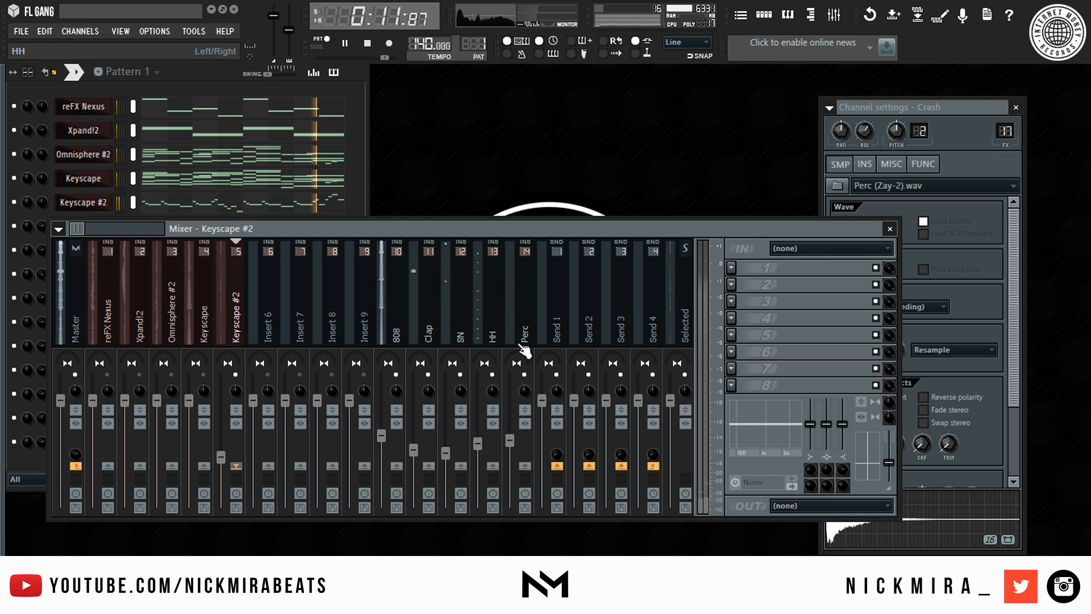
left_click(204, 375)
left_click_drag(190, 400, 191, 458)
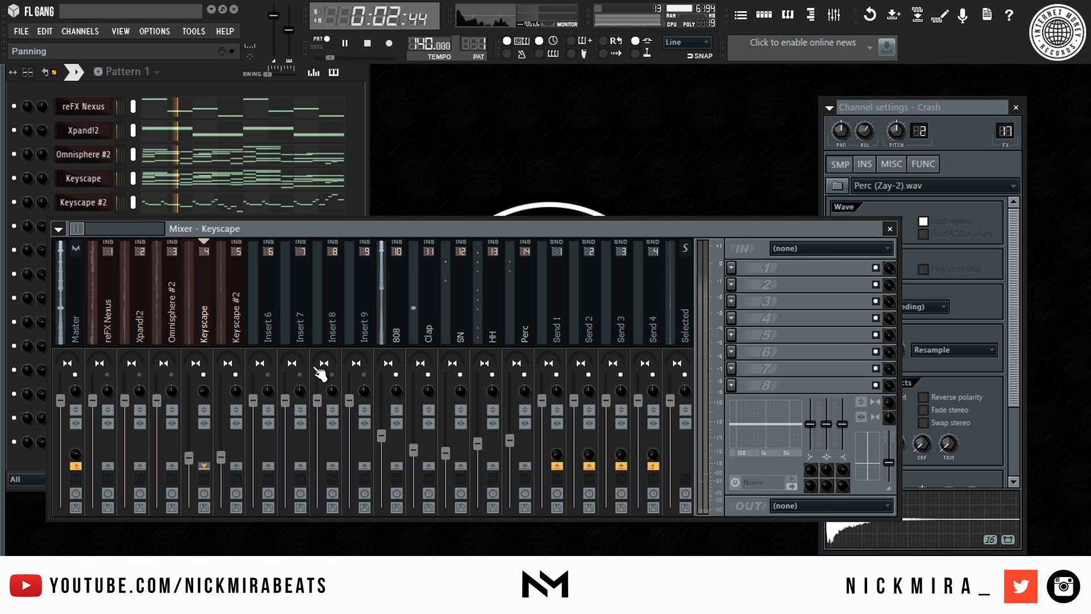
left_click_drag(221, 456, 221, 459)
left_click_drag(236, 391, 236, 406)
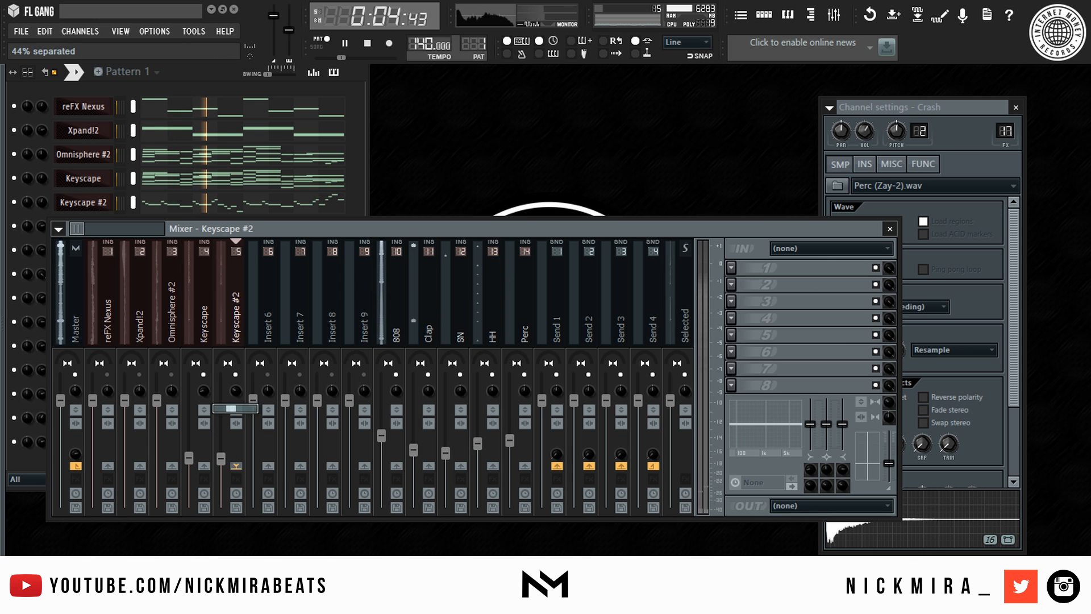
Step: Shift the mixer window slightly aside and lower the levels of Omnisphere #2 and Xpand!2, with Xpand!2 at about -12.4 dB
key("F6")
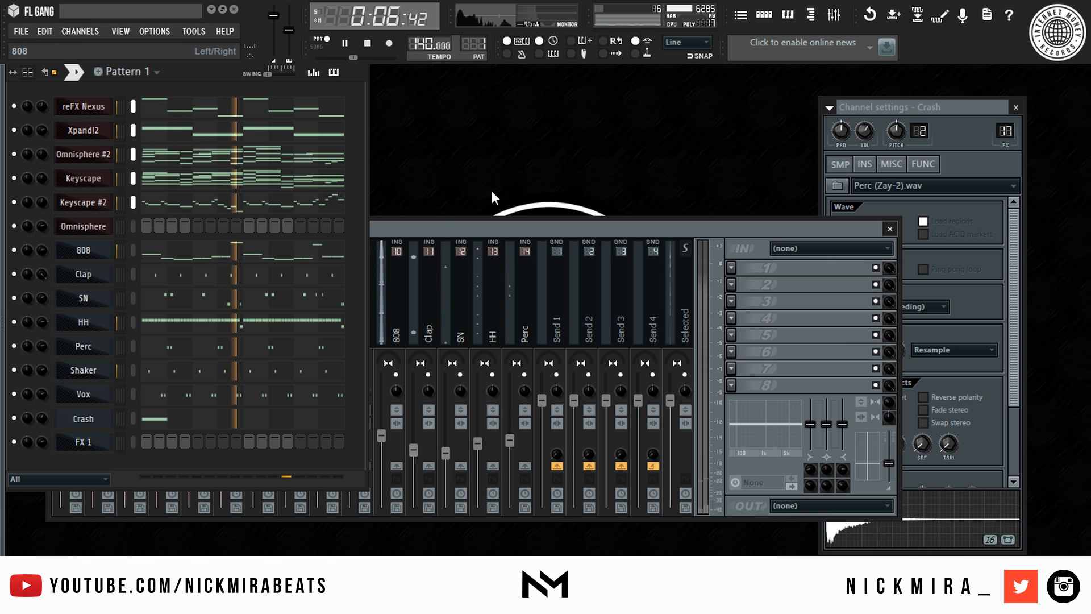
left_click(413, 233)
left_click_drag(413, 234, 452, 226)
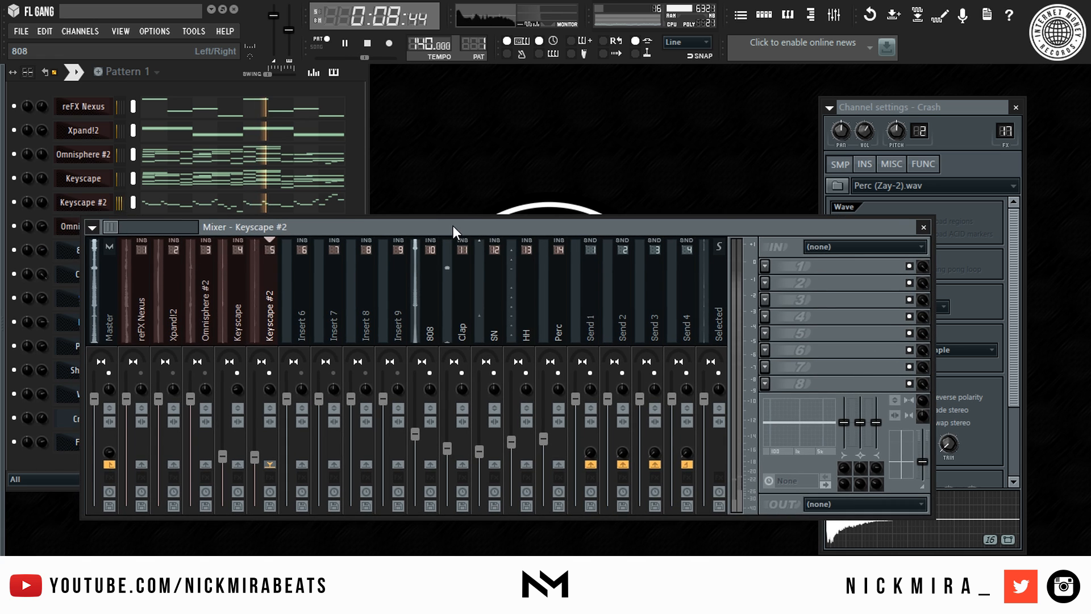
left_click_drag(190, 399, 190, 451)
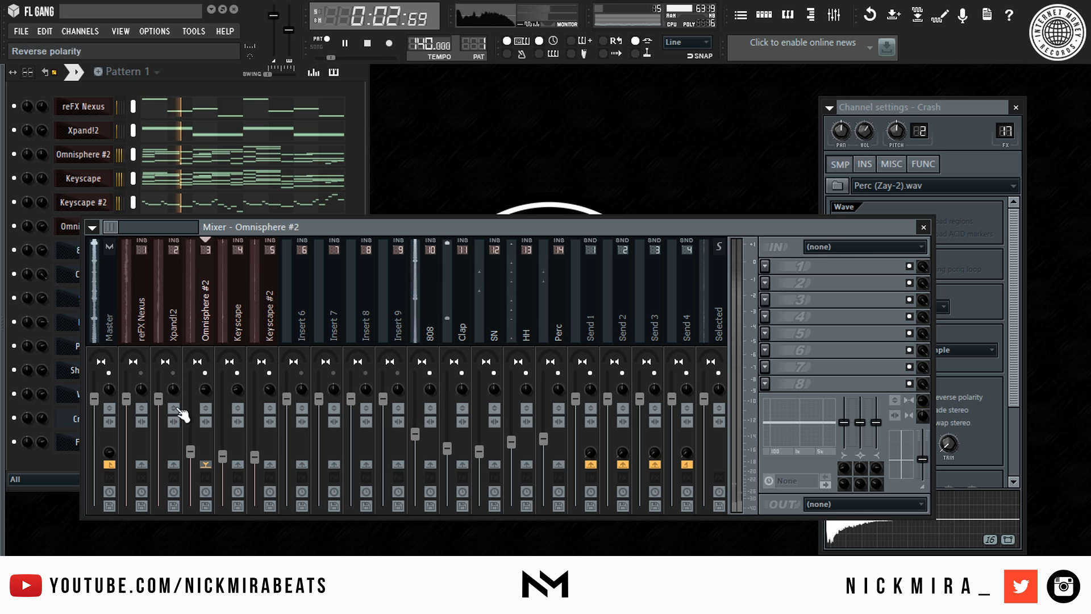
left_click(255, 456)
left_click(173, 374)
mouse_move(158, 399)
left_mouse_down()
mouse_move(159, 439)
mouse_move(174, 403)
left_mouse_up()
left_click_drag(158, 439, 158, 450)
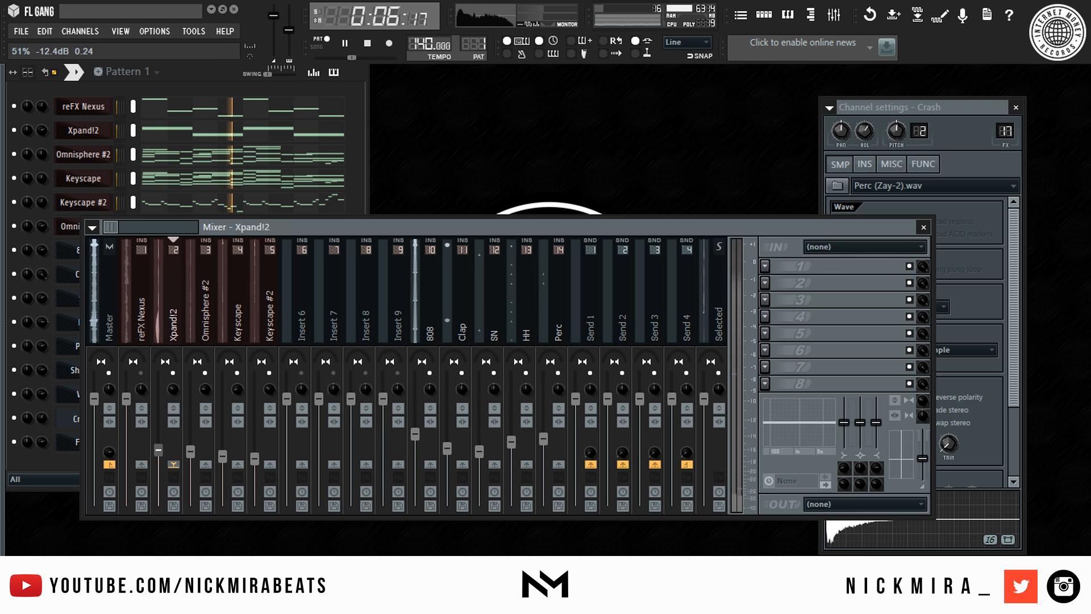
Step: Add Fruity Parametric EQ 2 to the Xpand!2 mixer track and pull its lowest band down to thin the low end
left_click(765, 299)
left_click(953, 303)
left_click_drag(95, 305, 150, 365)
key("Escape")
right_click(83, 130)
left_click(182, 130)
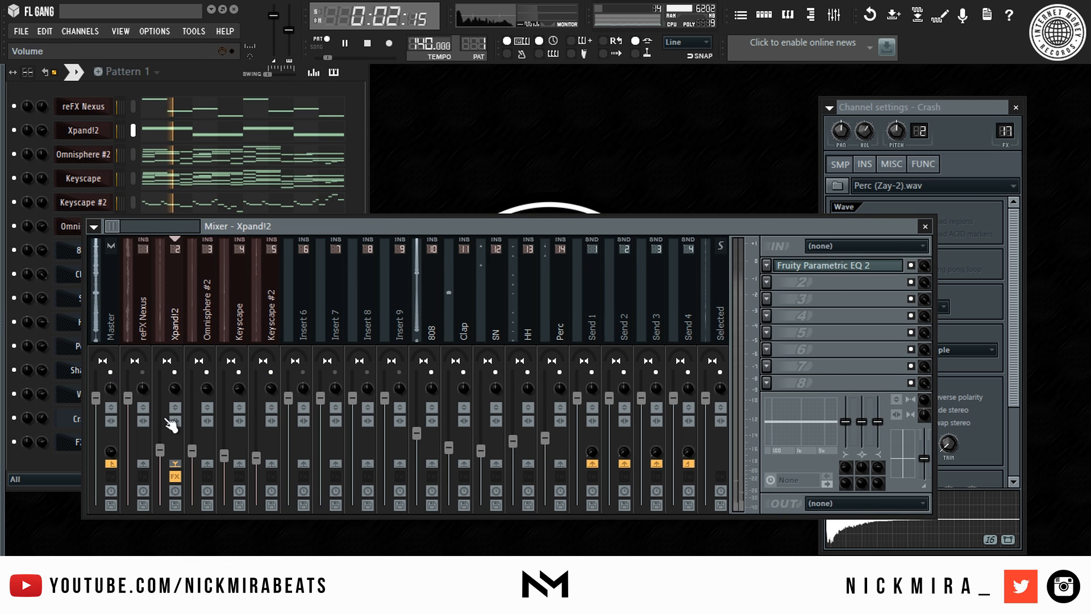
Step: Lower the reFX Nexus mixer track's volume and cut its low EQ band
left_click_drag(127, 398, 127, 446)
left_click_drag(845, 422, 845, 441)
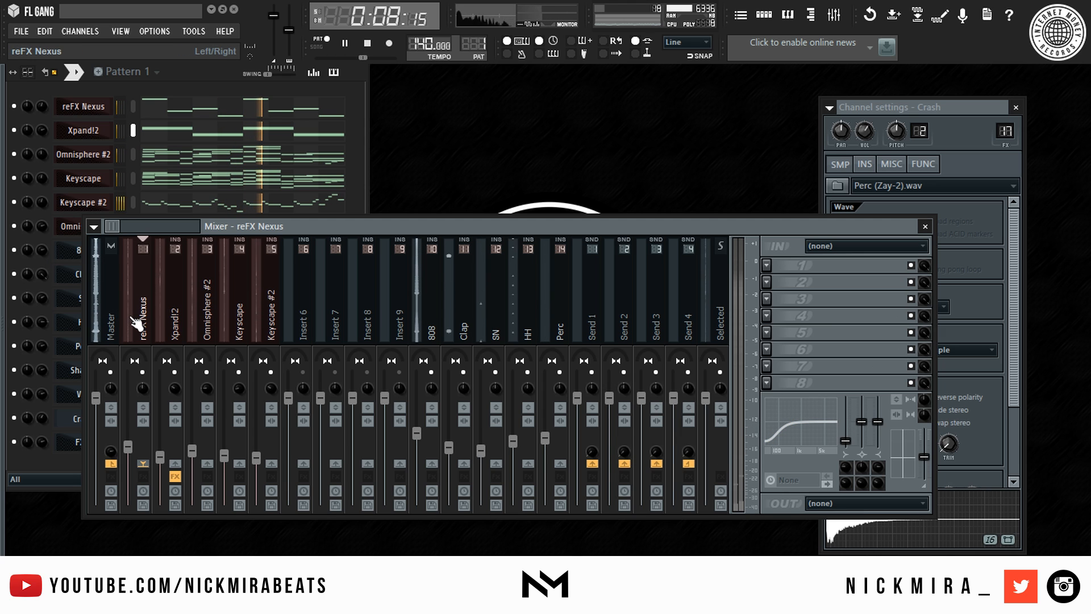
Step: Stop playback and load Fruity Multiband Compressor into the first effect slot of the Master track
left_click(106, 307)
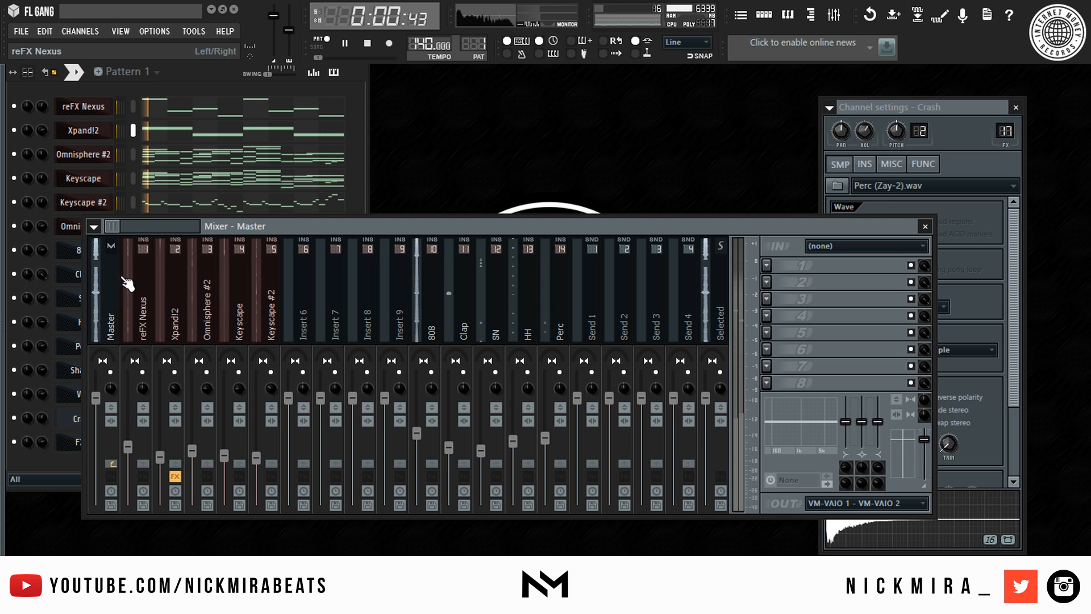
key("space")
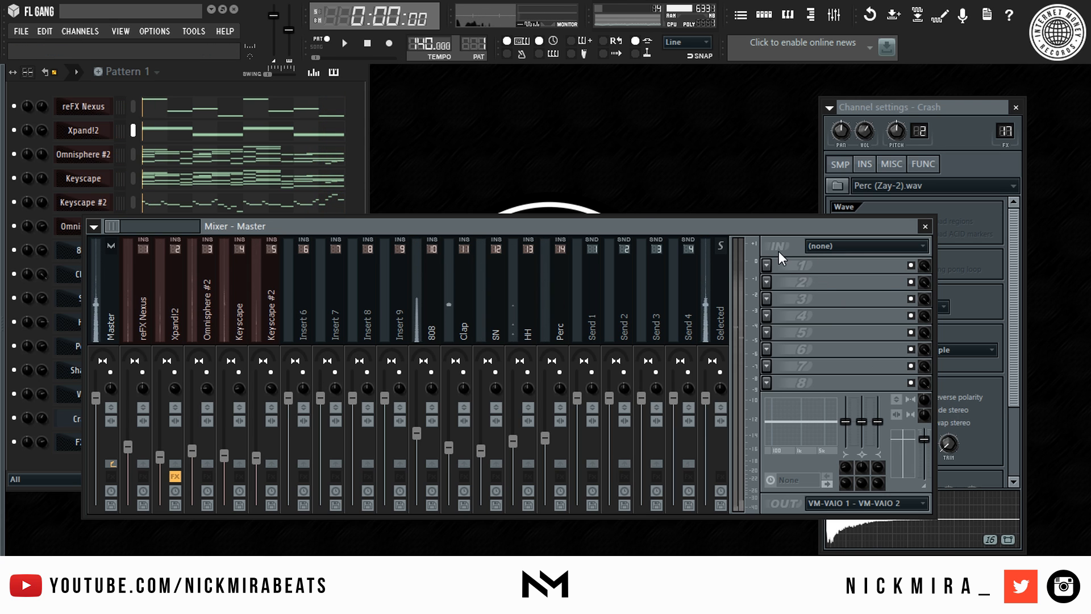
left_click(766, 265)
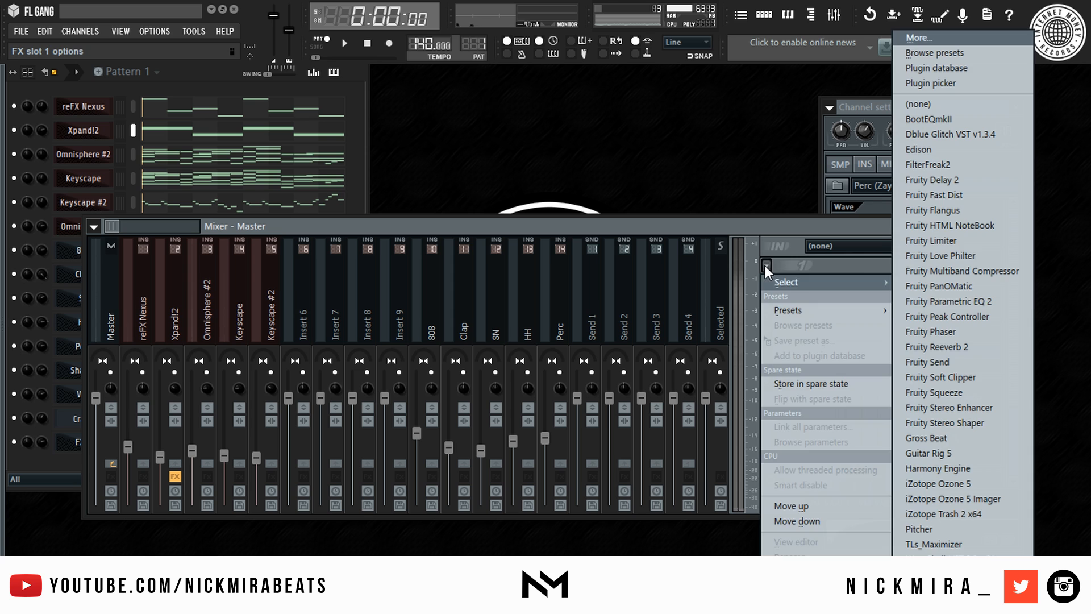
left_click(1007, 271)
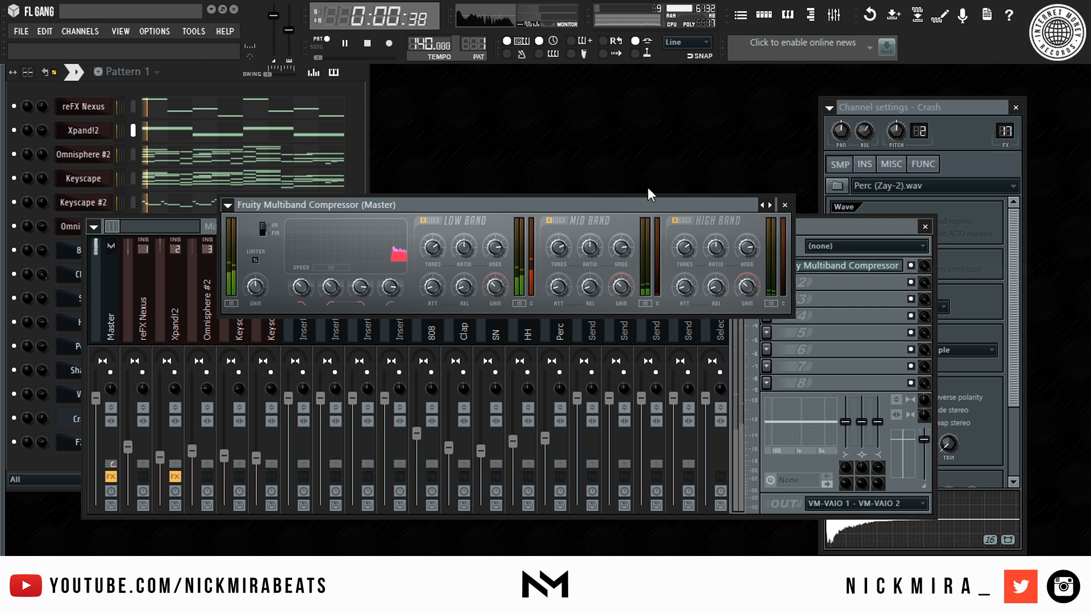
Step: Apply the Mastering 2.4dB preset to the Master's multiband compressor, set its gain to 5.5 dB during playback, and close it
right_click(763, 205)
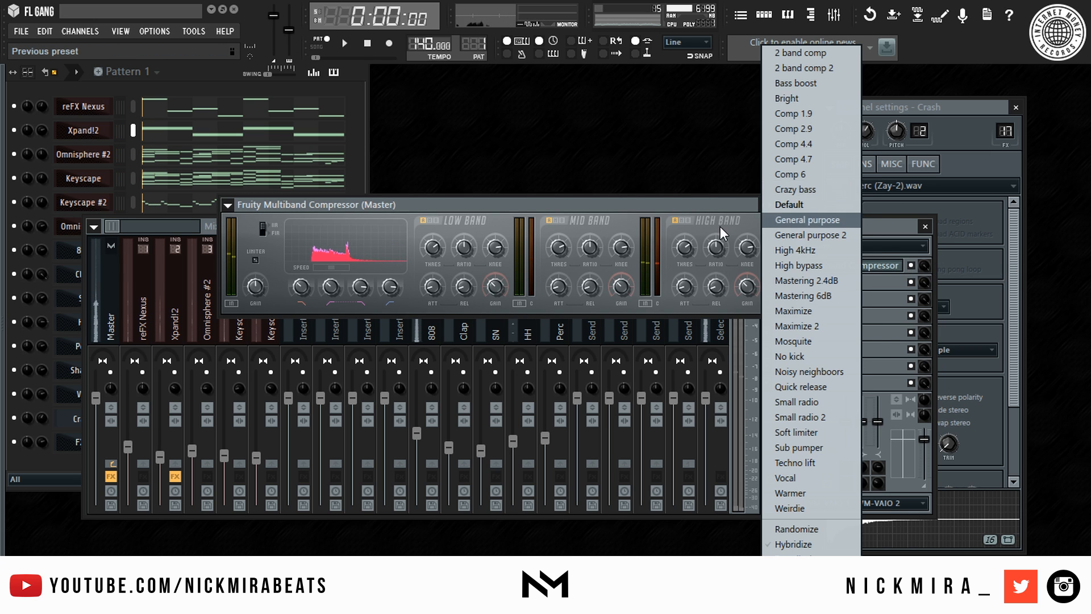
left_click(745, 208)
left_click(229, 206)
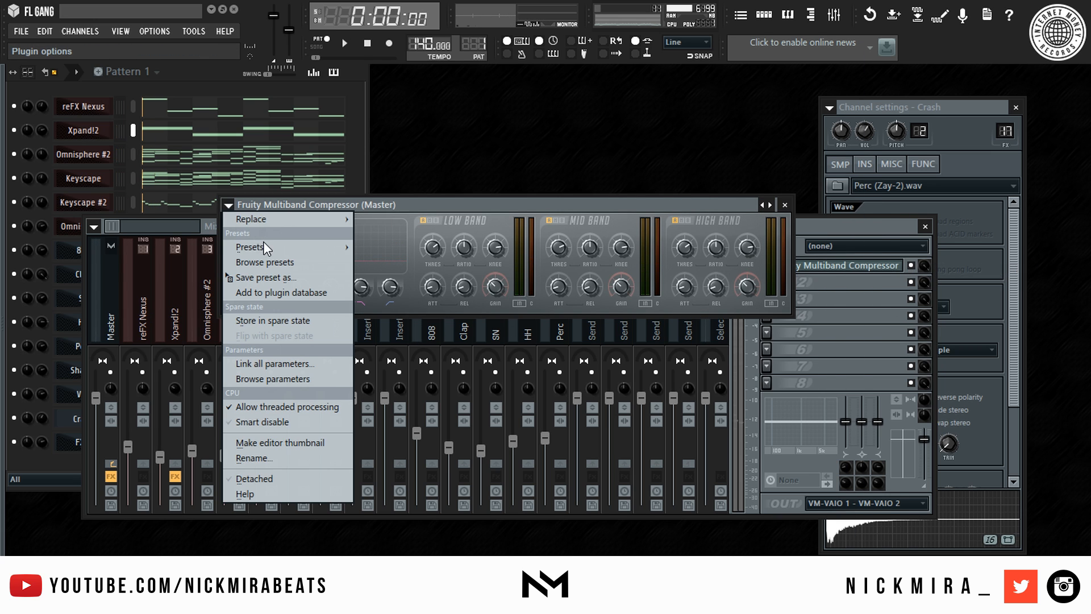
mouse_move(281, 244)
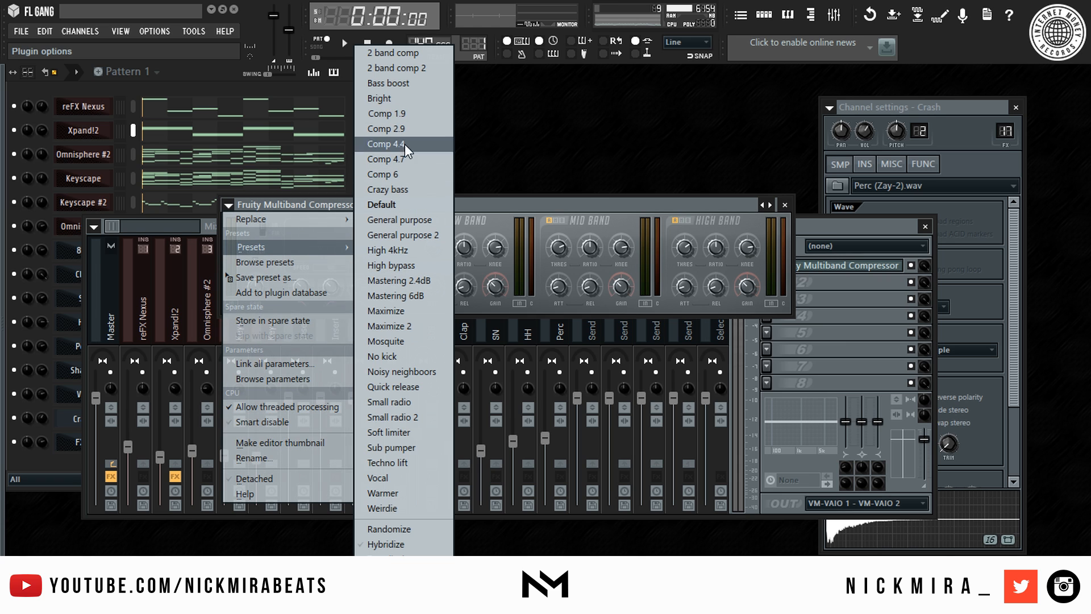
left_click(417, 280)
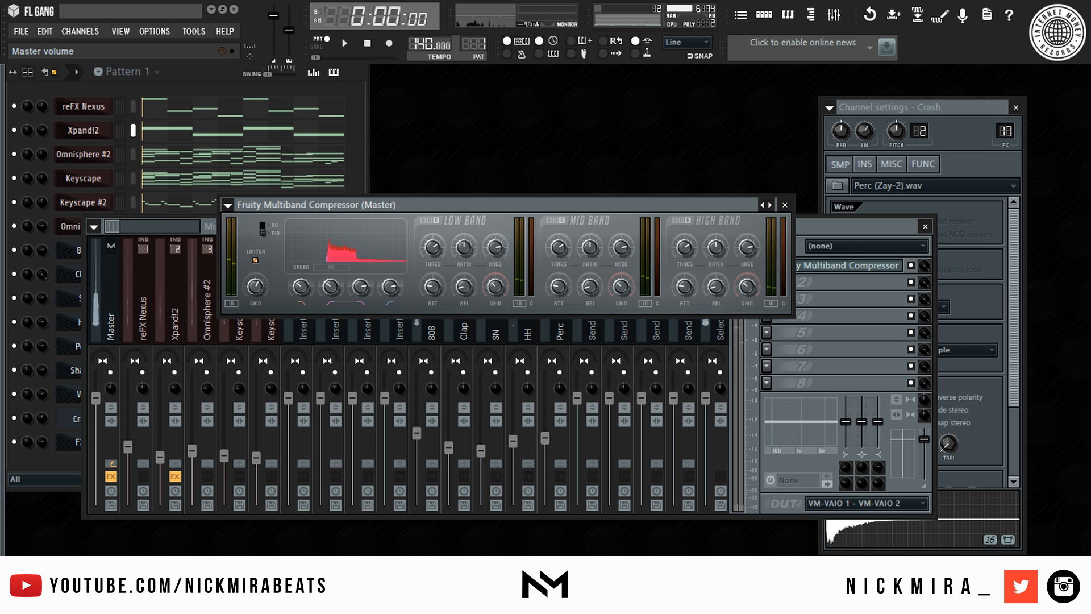
key("space")
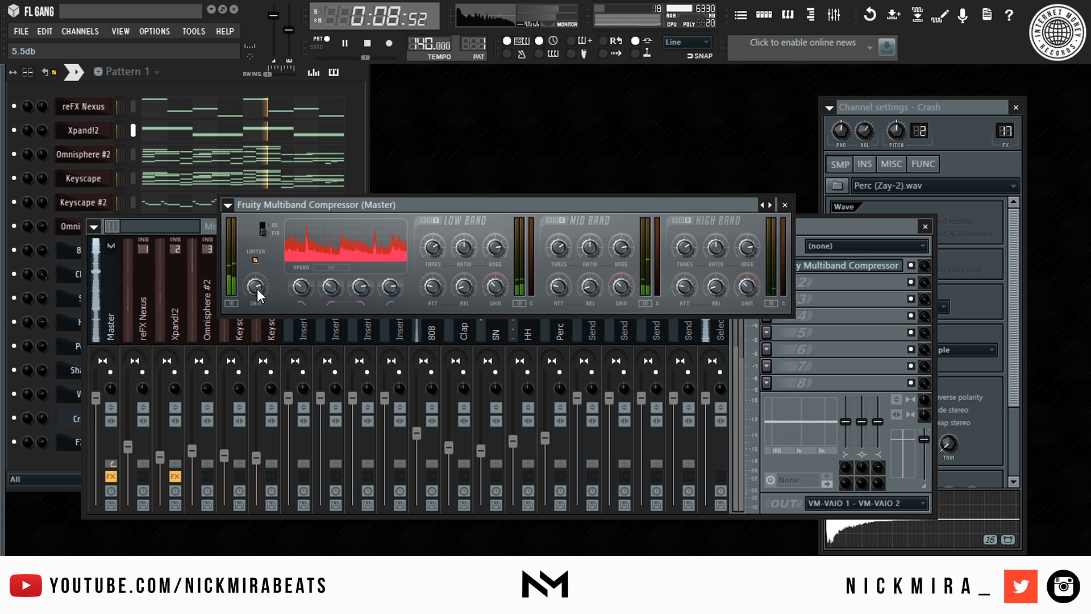
left_click(784, 205)
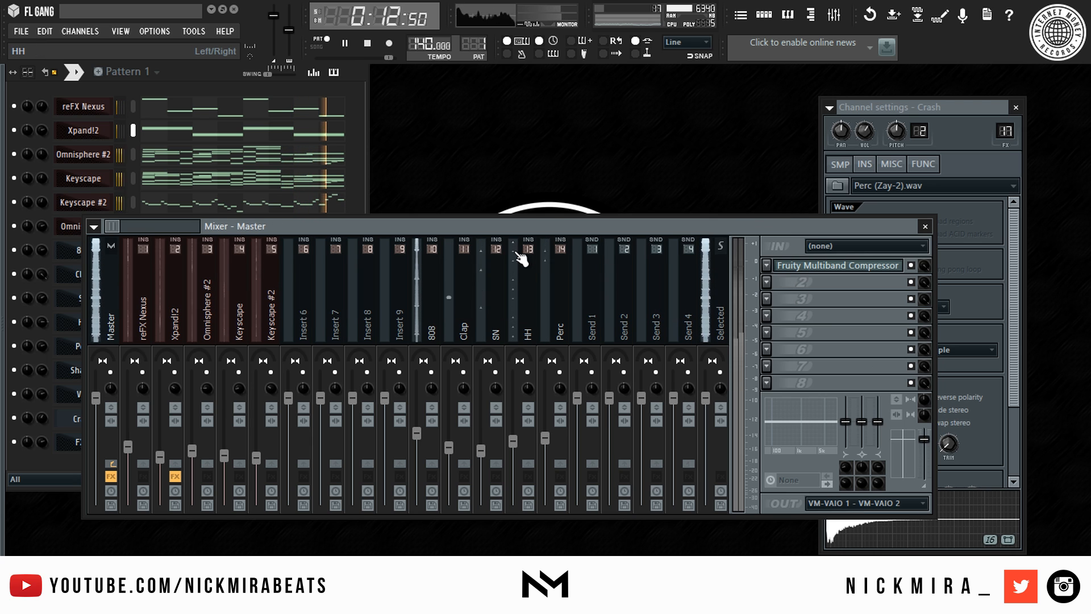
Step: Raise the 808 mixer track's level to -6.9 dB
left_click(427, 348)
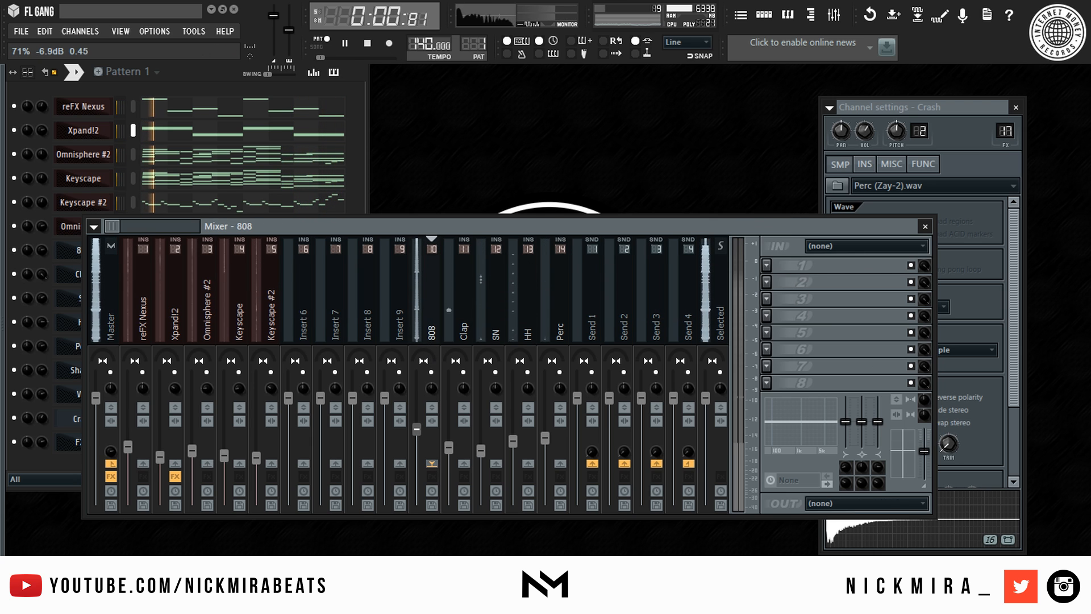
mouse_move(417, 433)
left_mouse_down()
mouse_move(416, 410)
mouse_move(417, 427)
left_mouse_up()
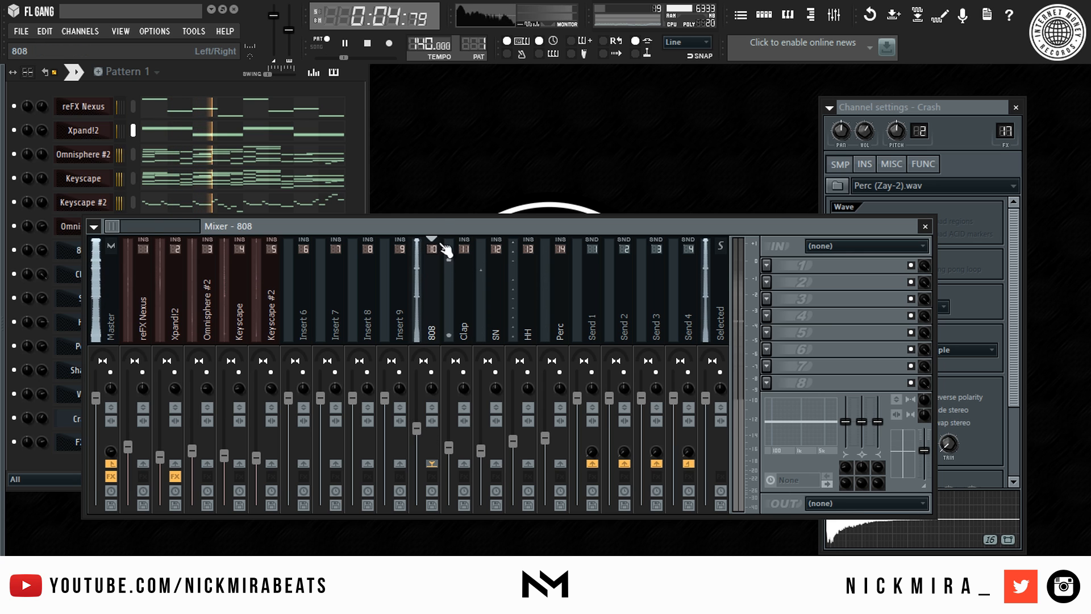
Step: Delete the unused Omnisphere channel from the channel rack and stop playback
left_click(356, 171)
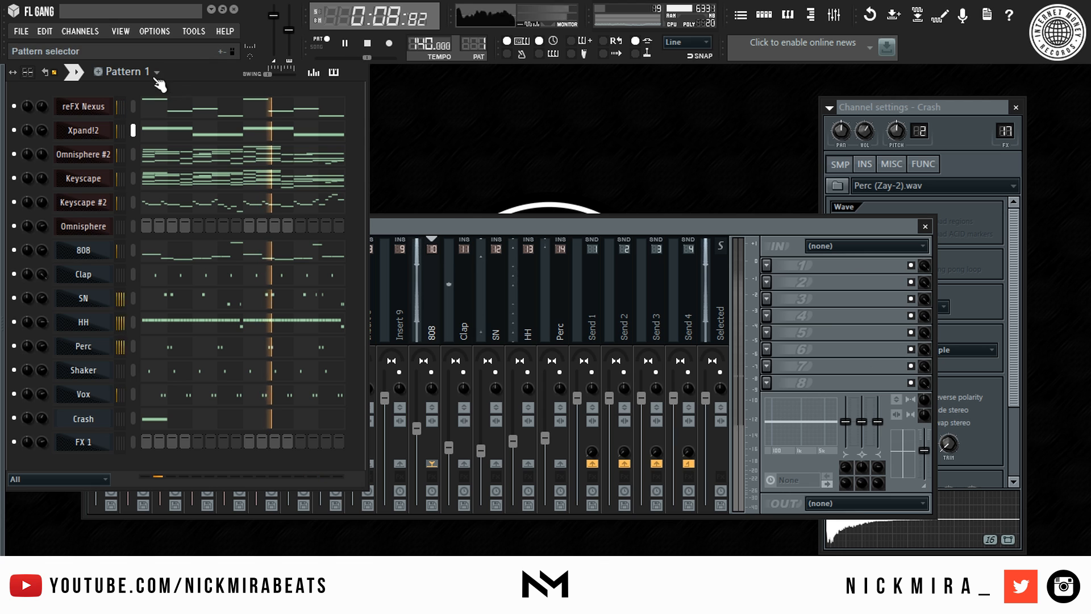
right_click(80, 233)
key("d")
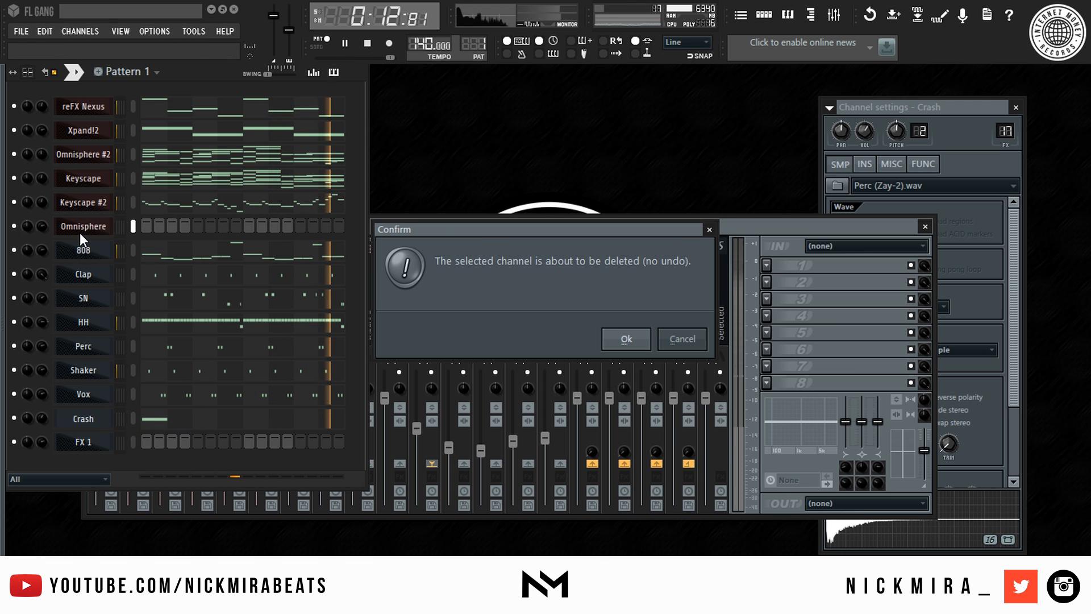
key("Return")
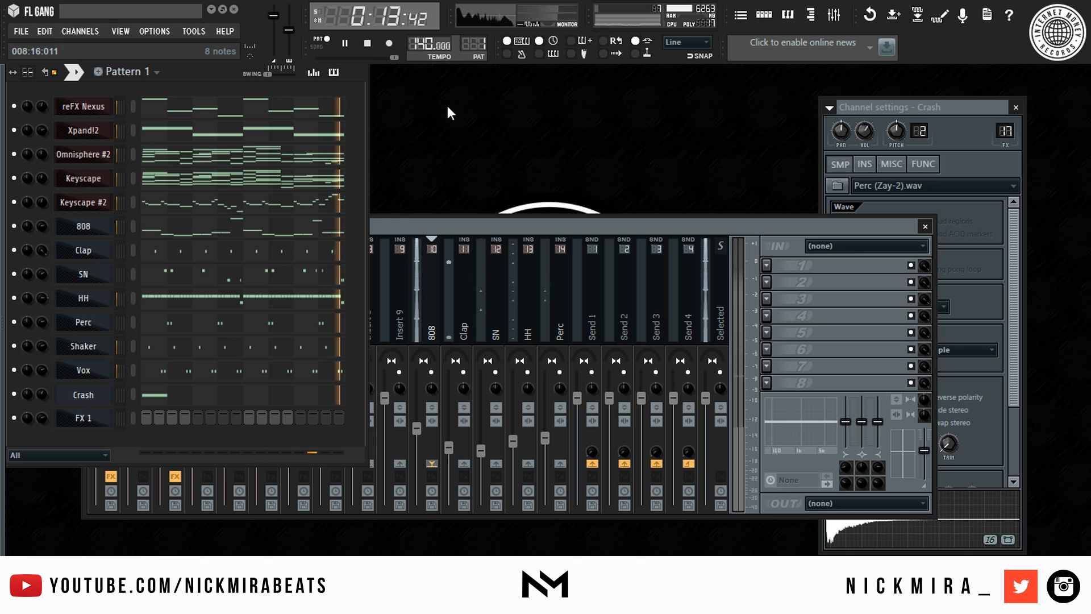
key("space")
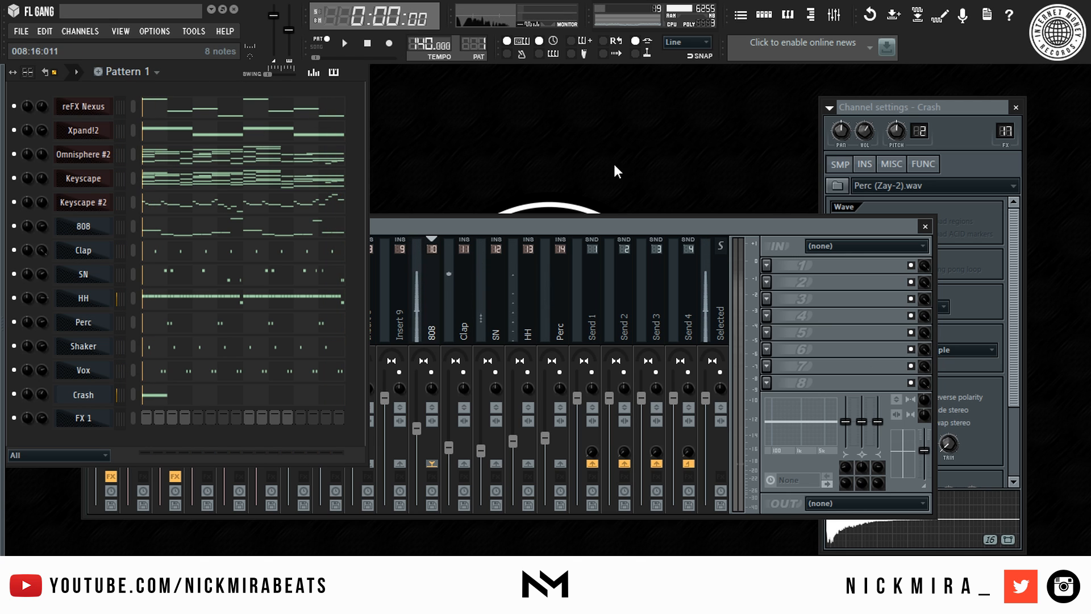
Step: Split Pattern 1 by channel so each instrument gets its own pattern
left_click(386, 286)
left_click(117, 301)
left_click(443, 286)
left_click(157, 91)
left_click(129, 77)
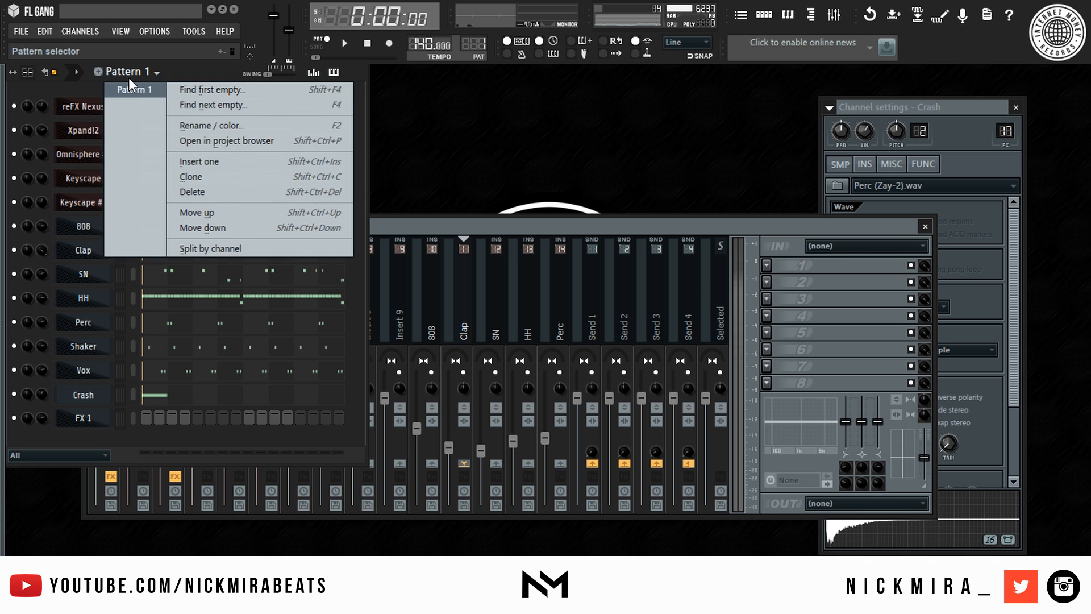
left_click(227, 251)
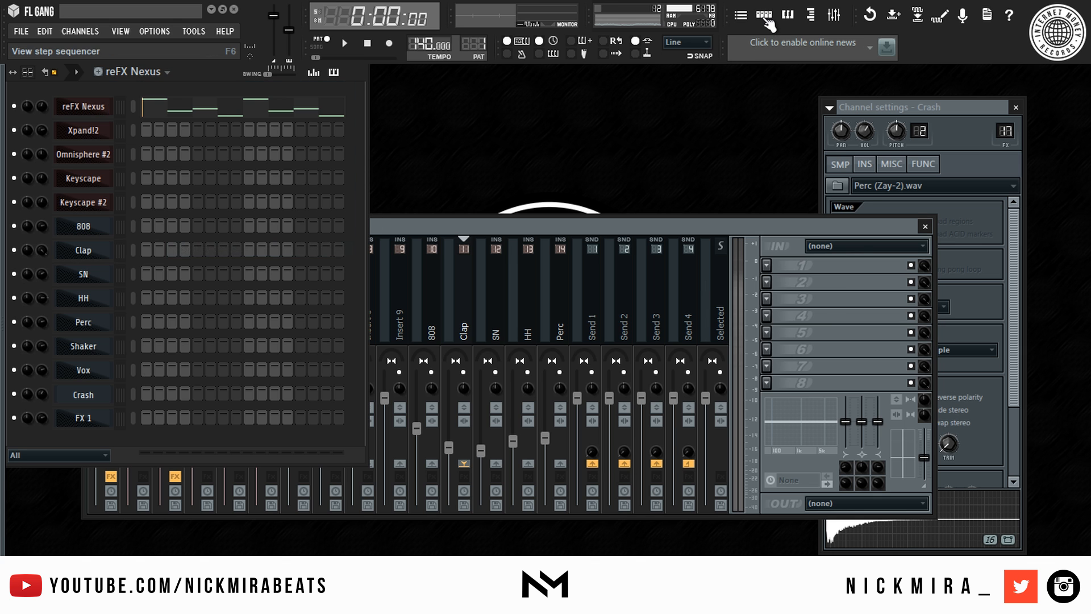
Step: Place the reFX Nexus, Xpand!2, Omnisphere #2, Keyscape, Keyscape #2 and 808 patterns at bar 1 on playlist tracks 1 to 6
key("F5")
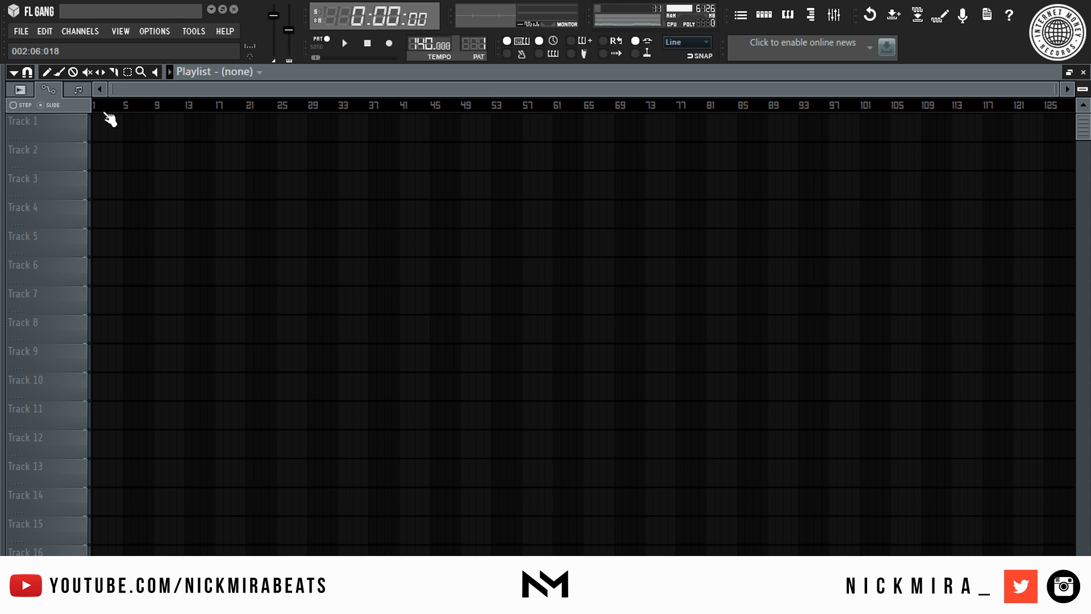
scroll(108, 118, "up", 5)
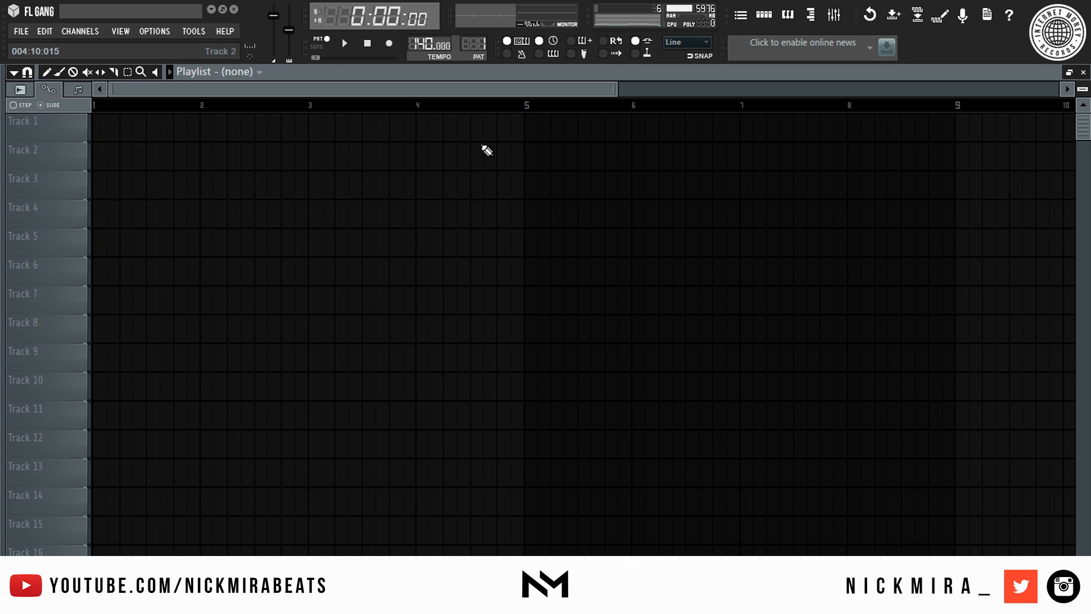
left_click_drag(225, 170, 57, 110)
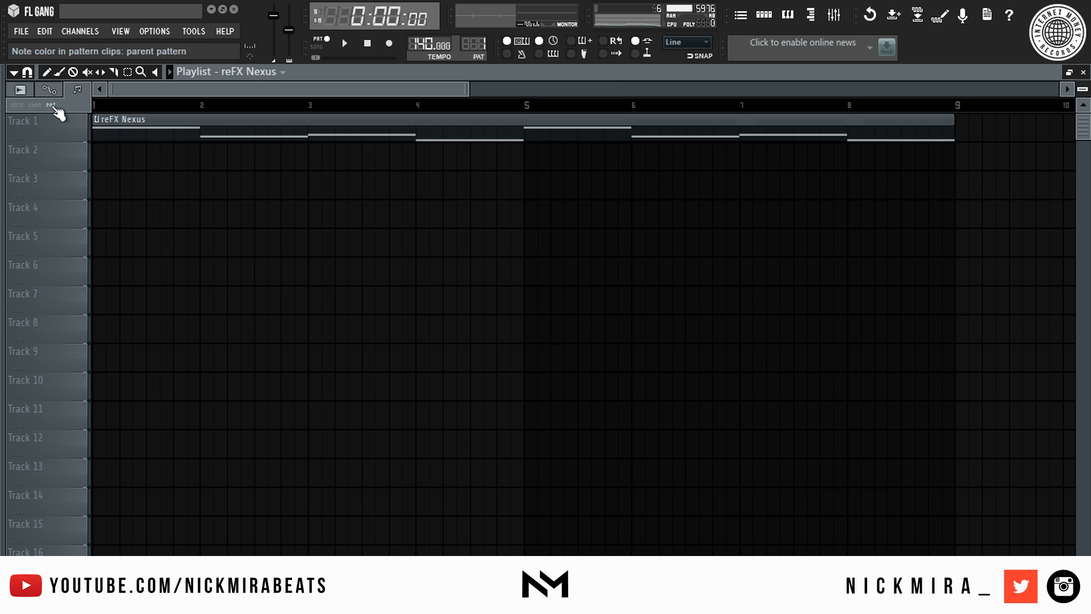
left_click(115, 154)
left_click(122, 191)
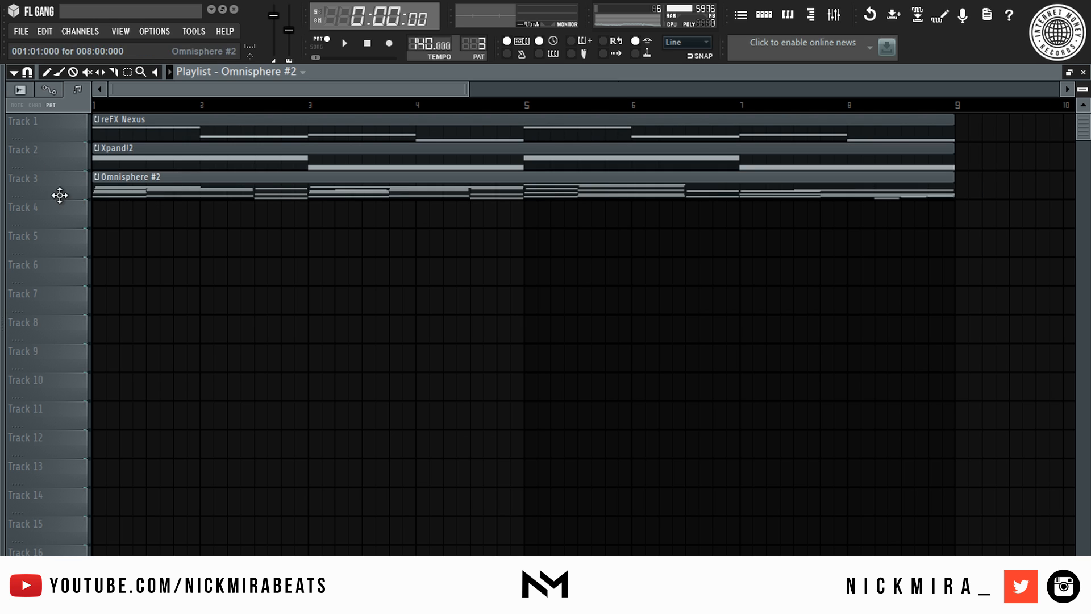
left_click(110, 214)
left_click(165, 250)
left_click(134, 278)
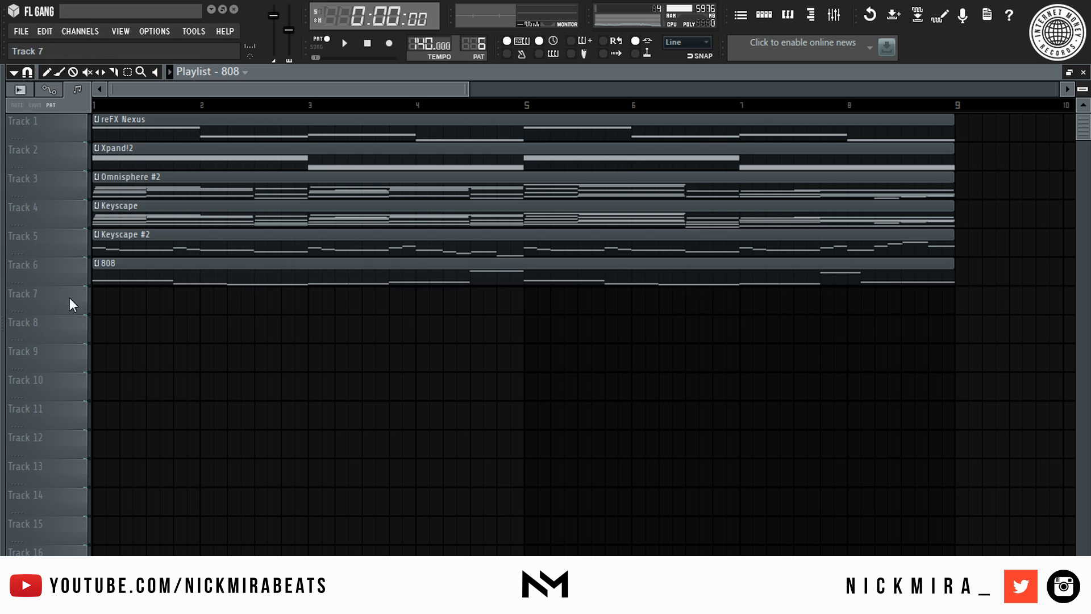
Step: Place the Clap, SN, HH, Perc, Shaker, Vox and Crash patterns near bar 1 on playlist tracks 7 to 13
left_click(146, 295)
left_click(140, 336)
left_click(129, 360)
left_click(100, 387)
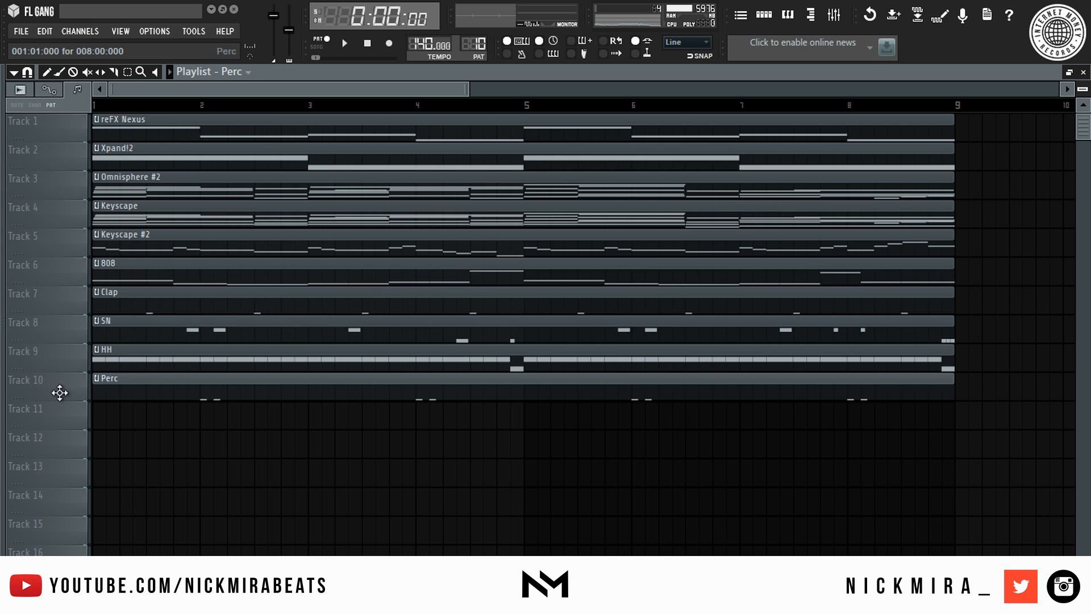
left_click(91, 416)
left_click(94, 443)
left_click(105, 474)
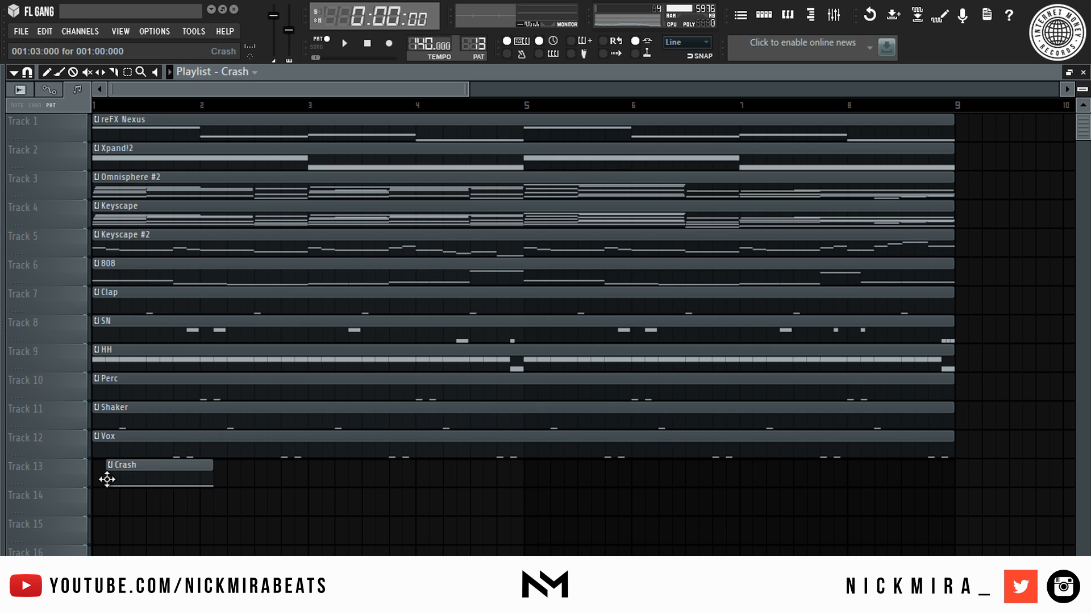
Step: Remove the surplus clips placed below Crash, start the Crash clip at bar 1 and extend it to bar 9
left_click(145, 503)
left_click(129, 521)
right_click(137, 508)
right_click(141, 527)
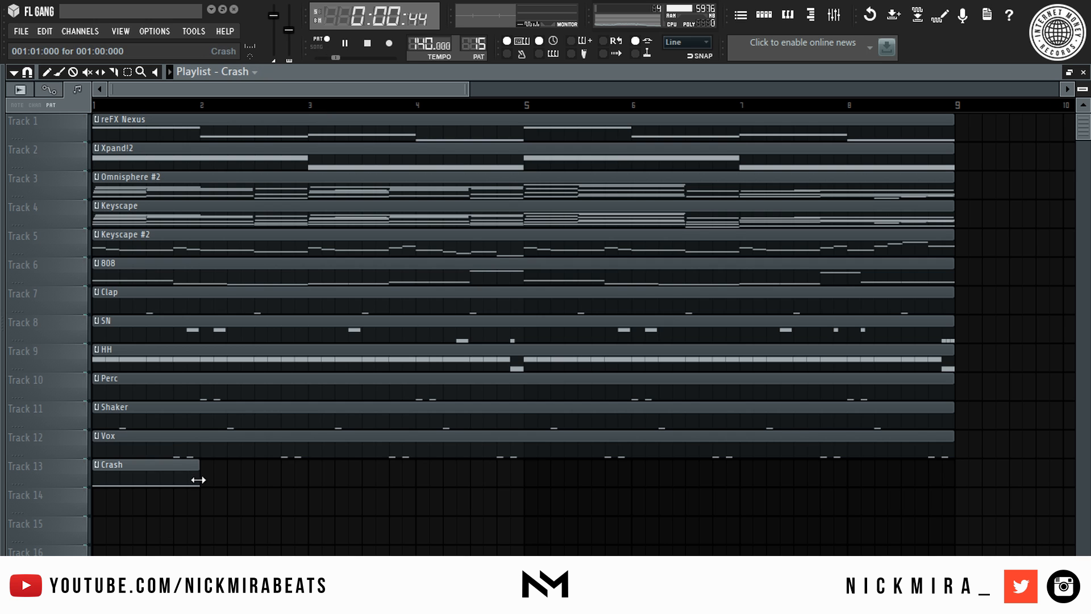
left_click_drag(199, 481, 963, 438)
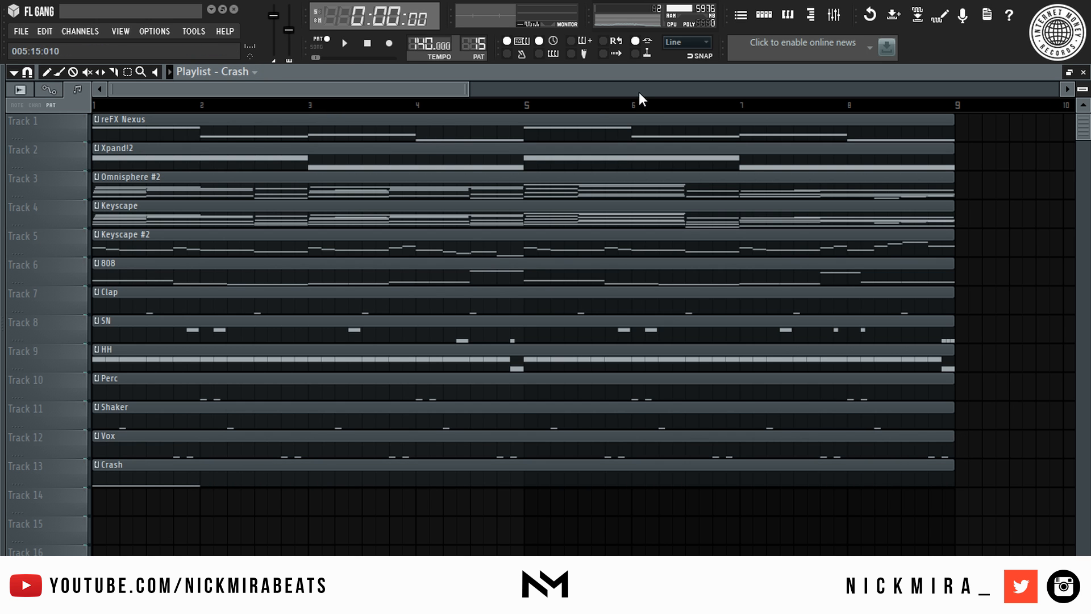
Step: Place the FX 1 channel's "[PBS] Trasnition (11)" sample as an audio clip at bar 3 on playlist track 15
scroll(641, 103, "down", 4)
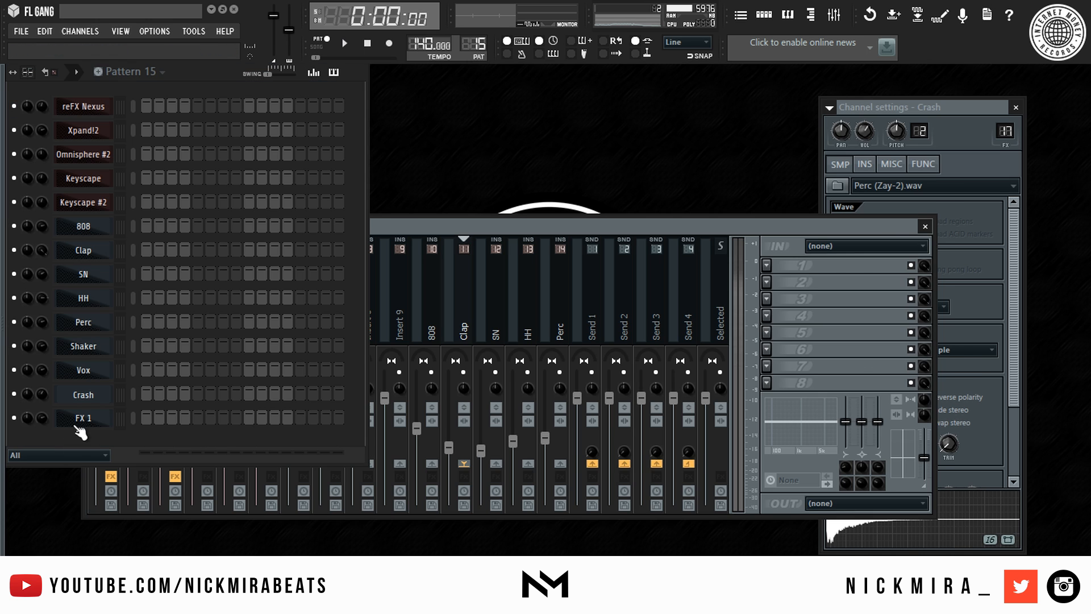
left_click(83, 419)
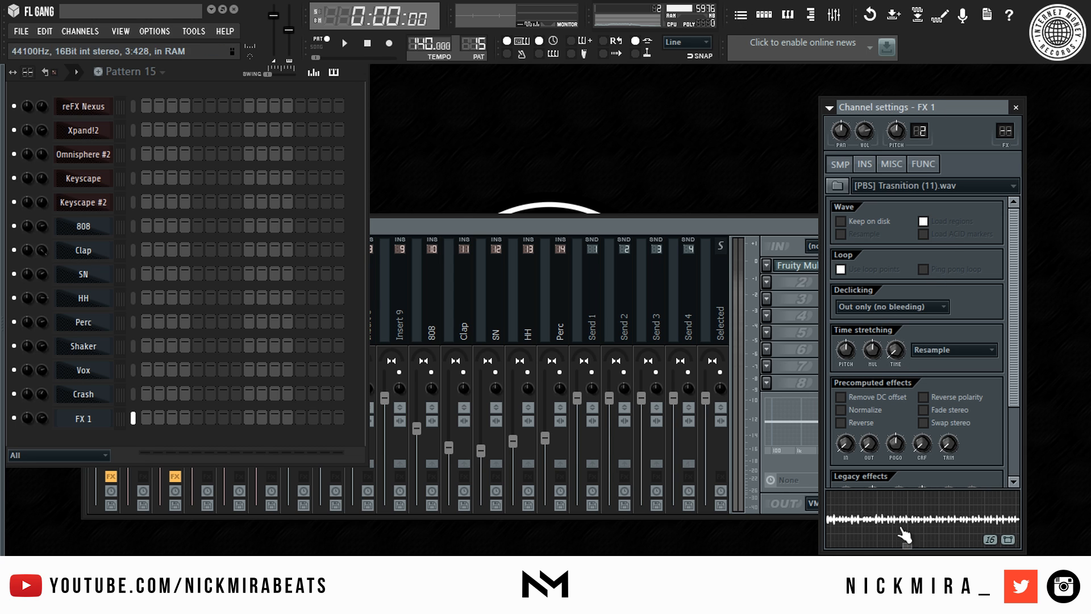
left_click(741, 15)
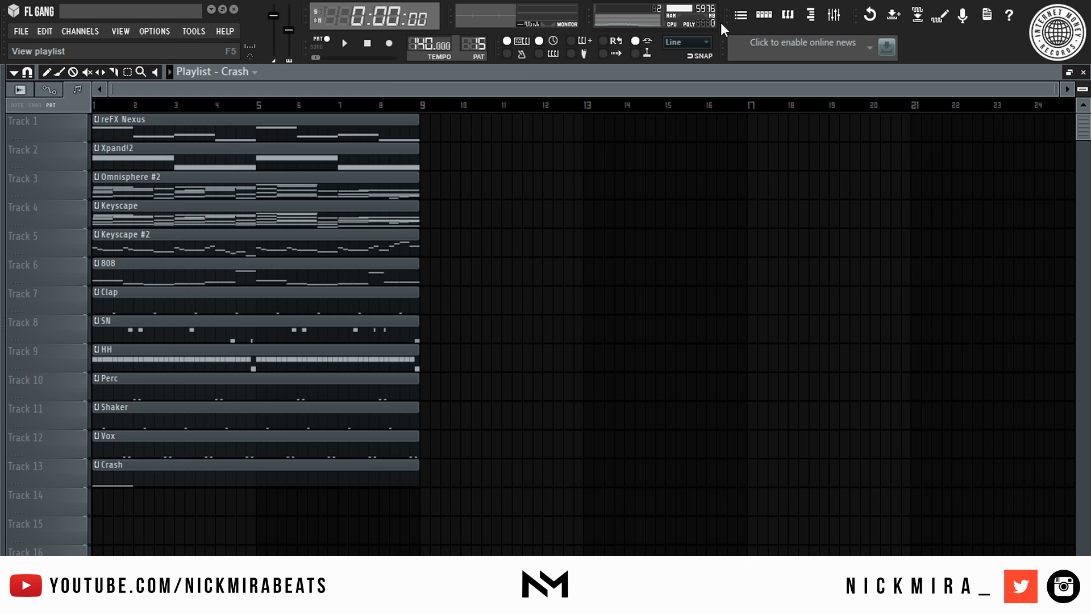
left_click(84, 420)
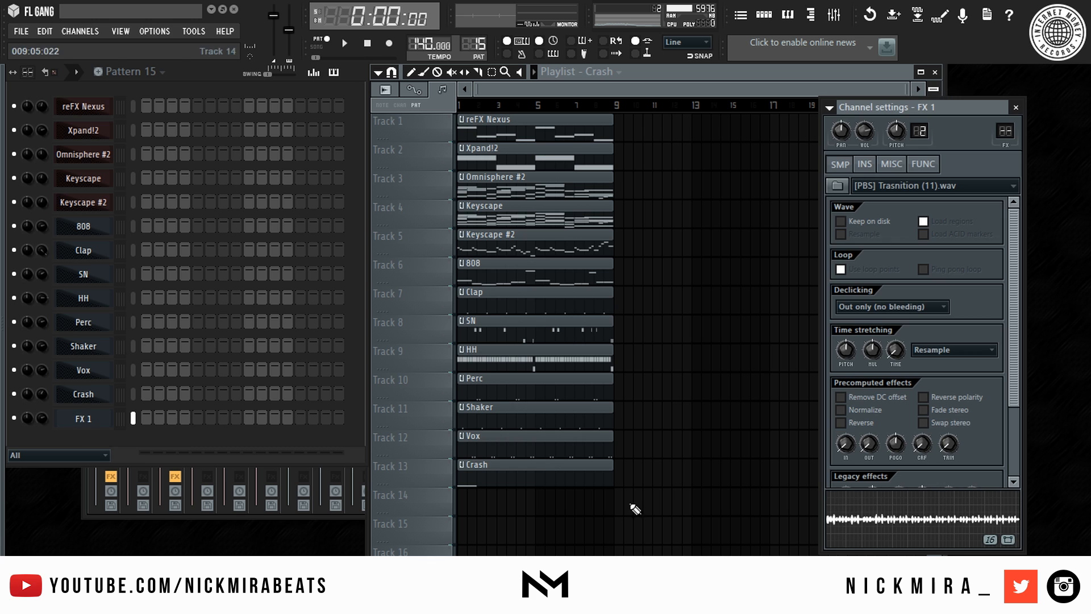
left_click_drag(754, 507, 517, 519)
Step: Route the [PBS] Trasnition (11) audio clip to mixer track 6 and set that track's level to -10.2 dB
key("space")
double_click(527, 520)
key("space")
key("ctrl+l")
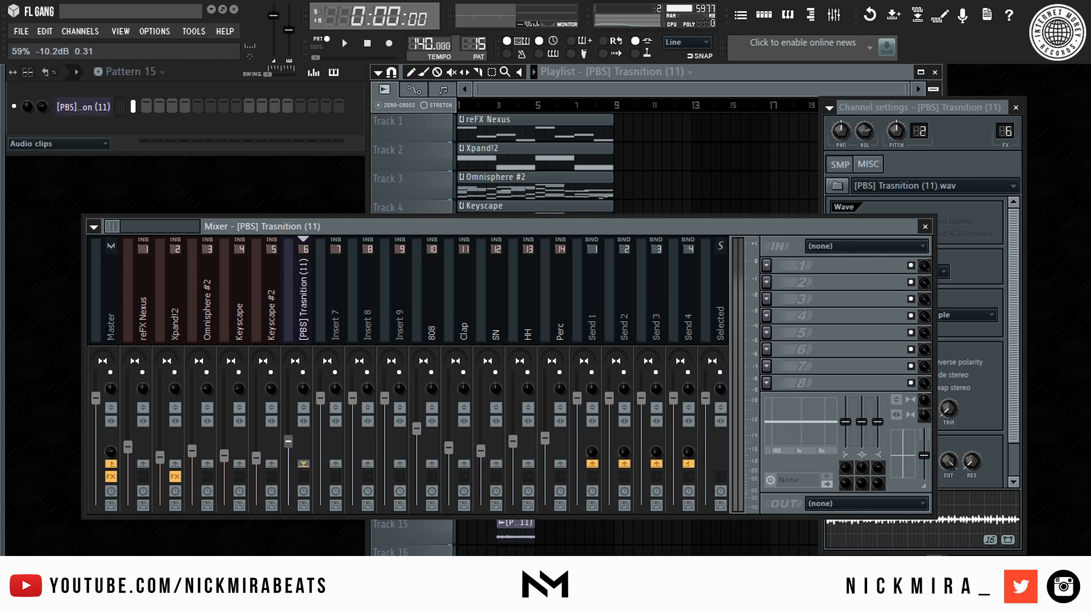
Step: Play the arrangement from about bar 4 and move the transition clip on track 15 to bar 7
left_click(660, 178)
left_click(529, 104)
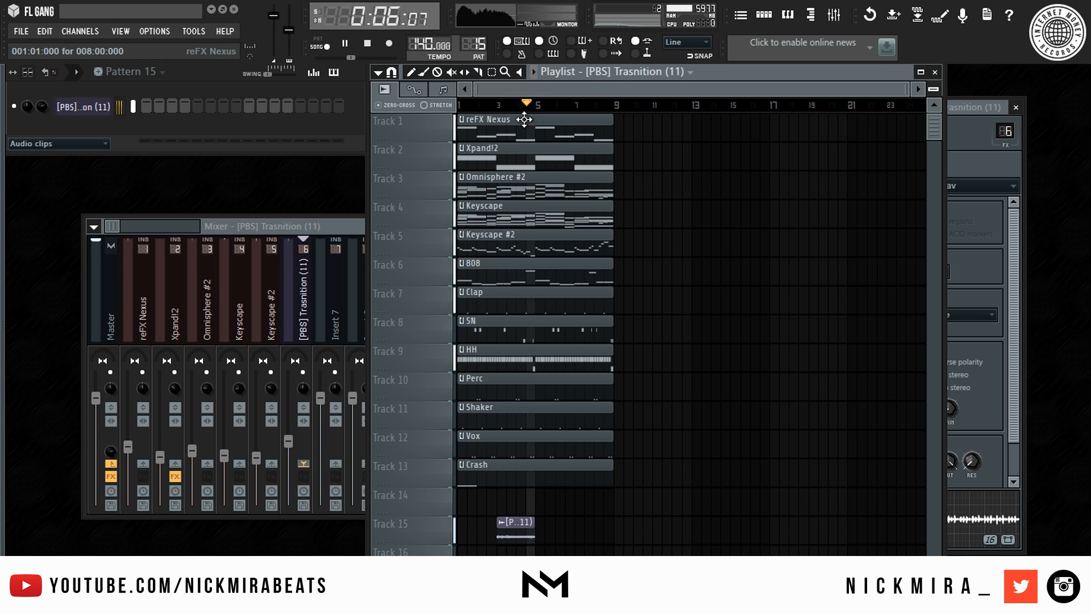
left_click_drag(517, 541, 594, 541)
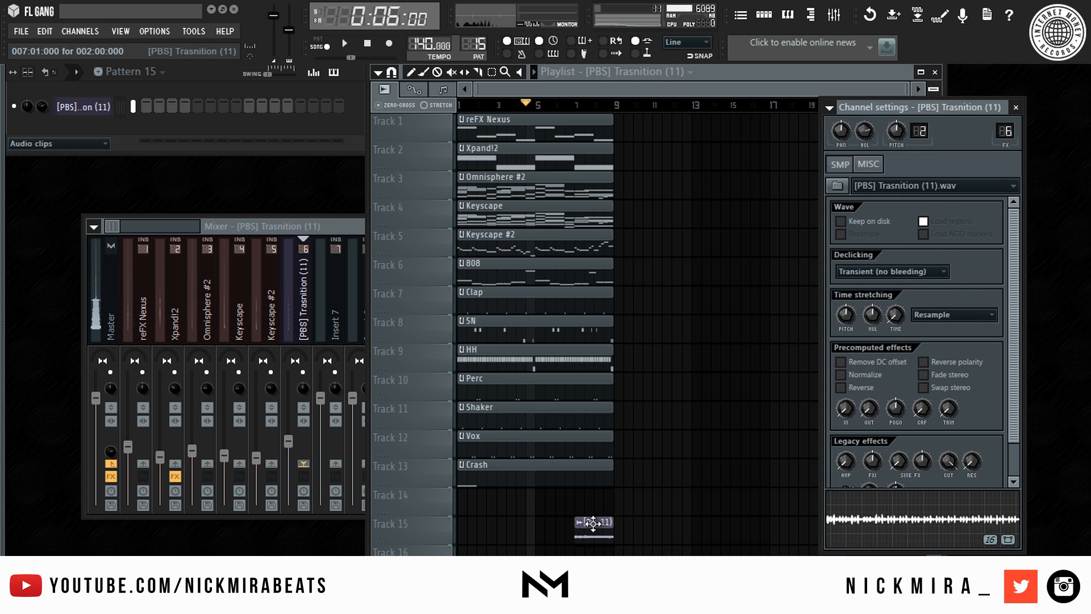
left_click_drag(908, 326, 907, 311)
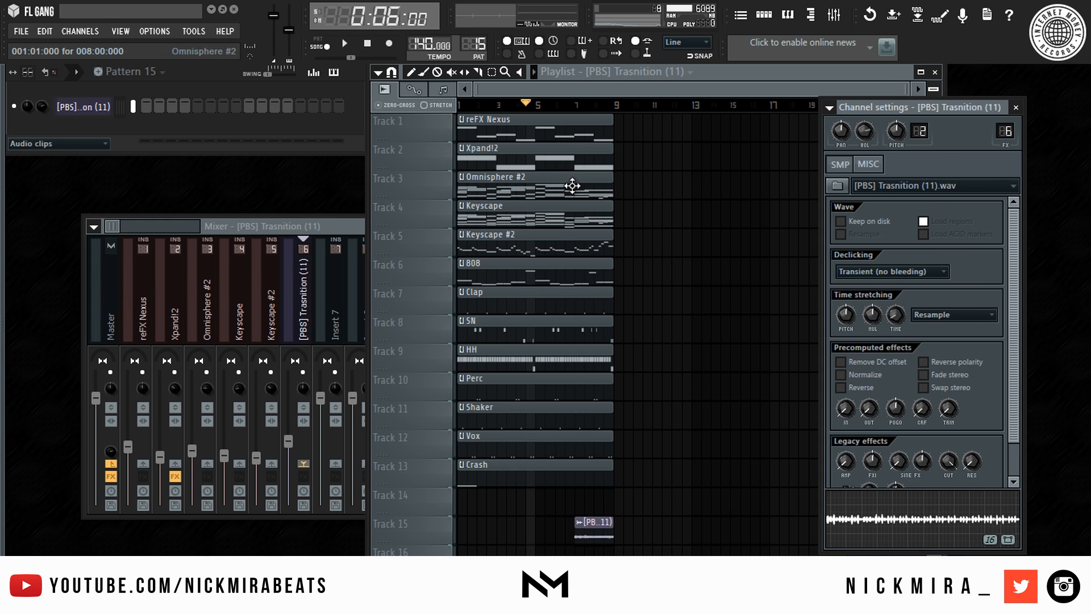
Step: Play from bar 7 and raise the transition's mixer track level slightly
key("space")
left_click(583, 105)
left_click(292, 438)
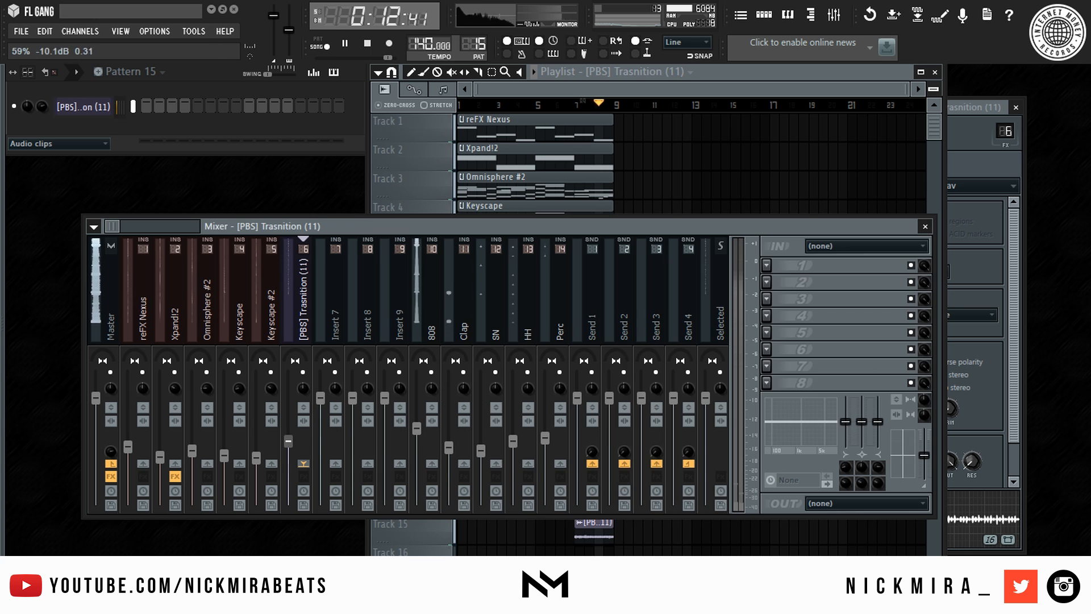
Step: Add Fruity Delay 2 to the first effect slot of the transition's mixer track and lower its input volume
left_click(766, 266)
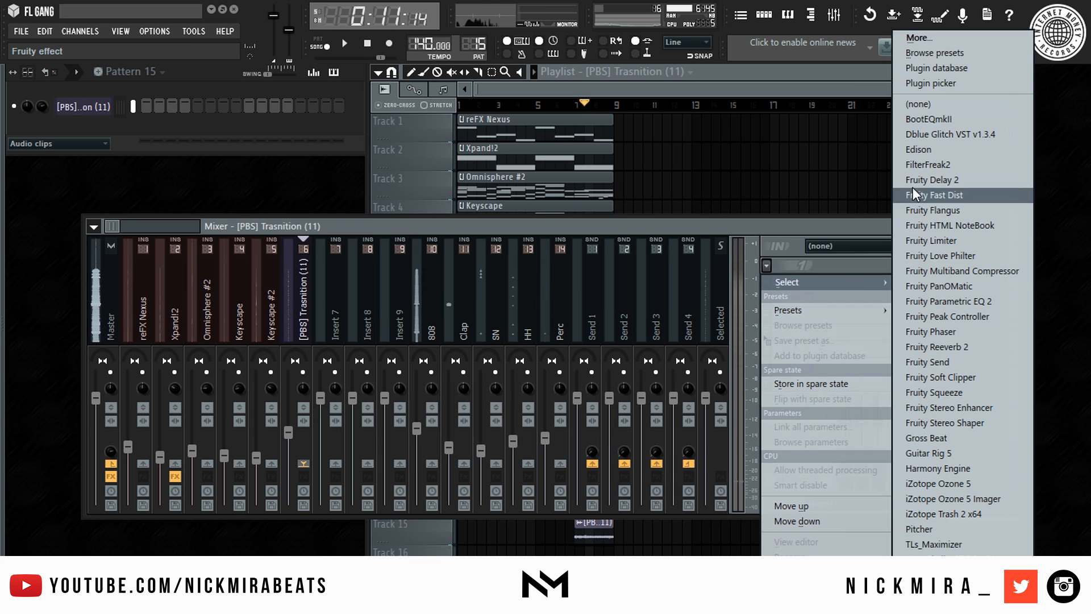
left_click(918, 177)
left_click_drag(211, 170, 539, 234)
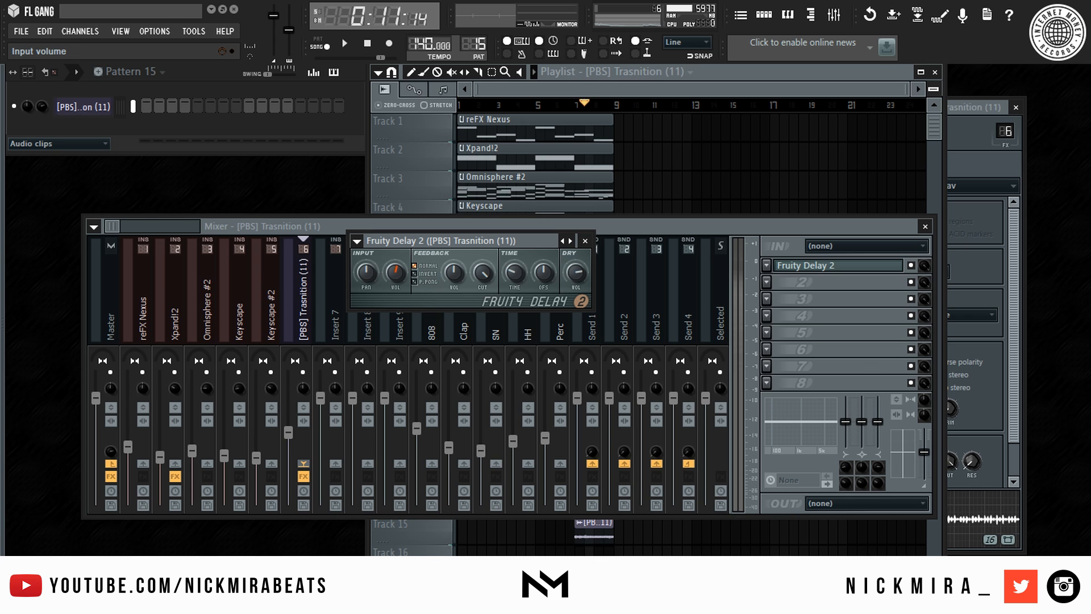
key("space")
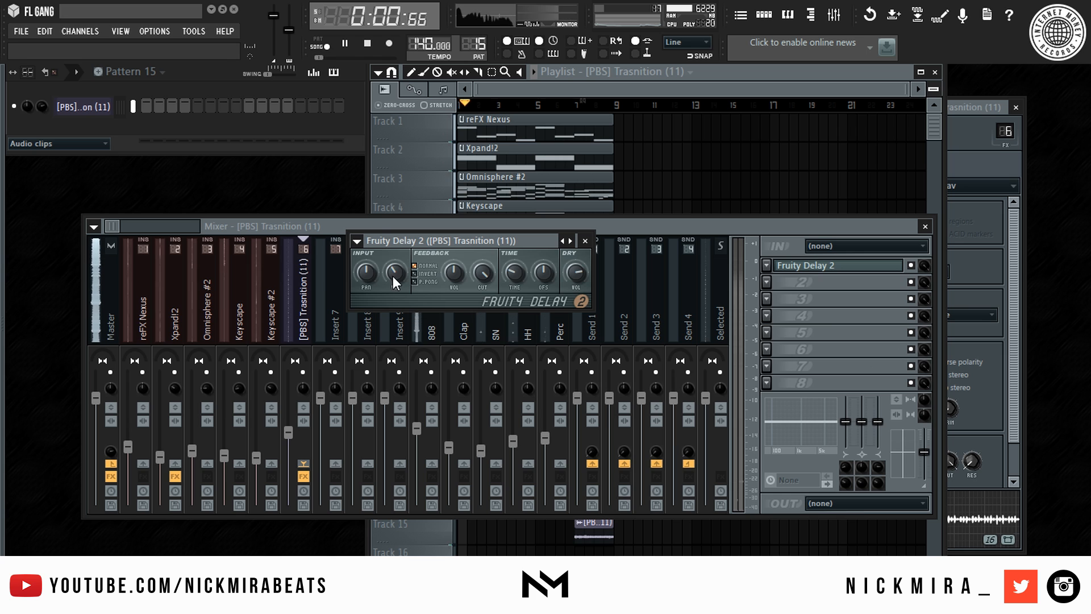
key("Escape")
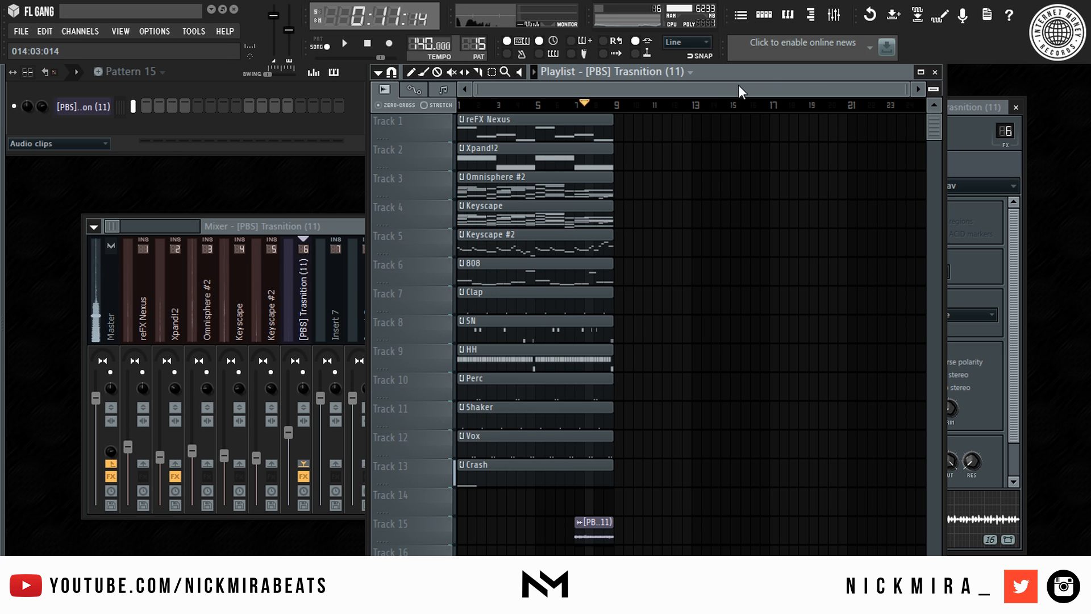
Step: Maximize the playlist and duplicate all pattern clips on tracks 1 to 13 five times, filling the arrangement up to bar 49
double_click(765, 73)
left_click_drag(373, 513, 236, 123)
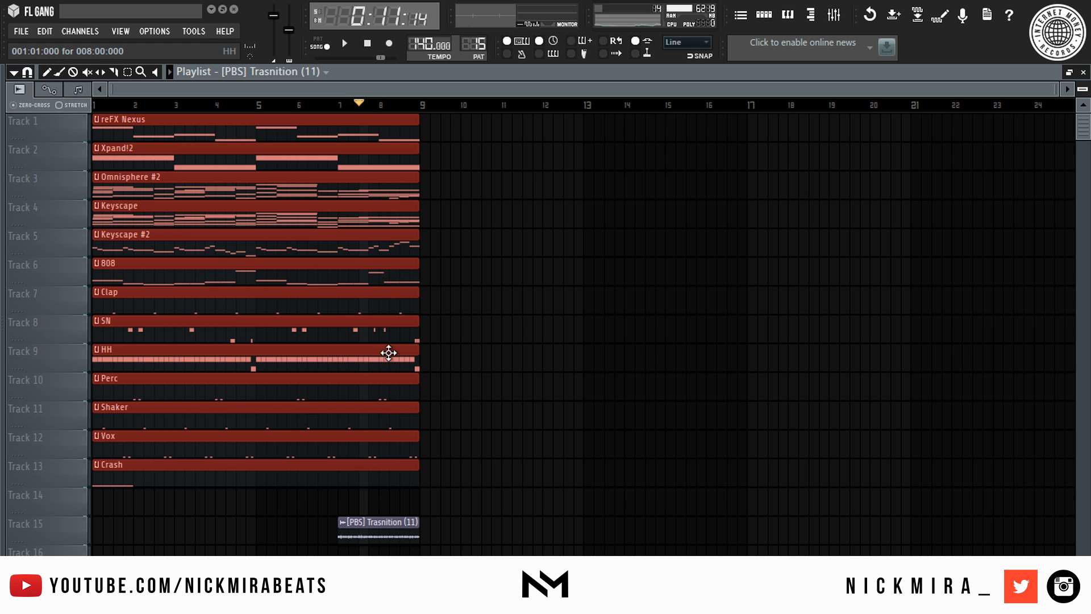
key("ctrl+b")
key("ctrl+b")
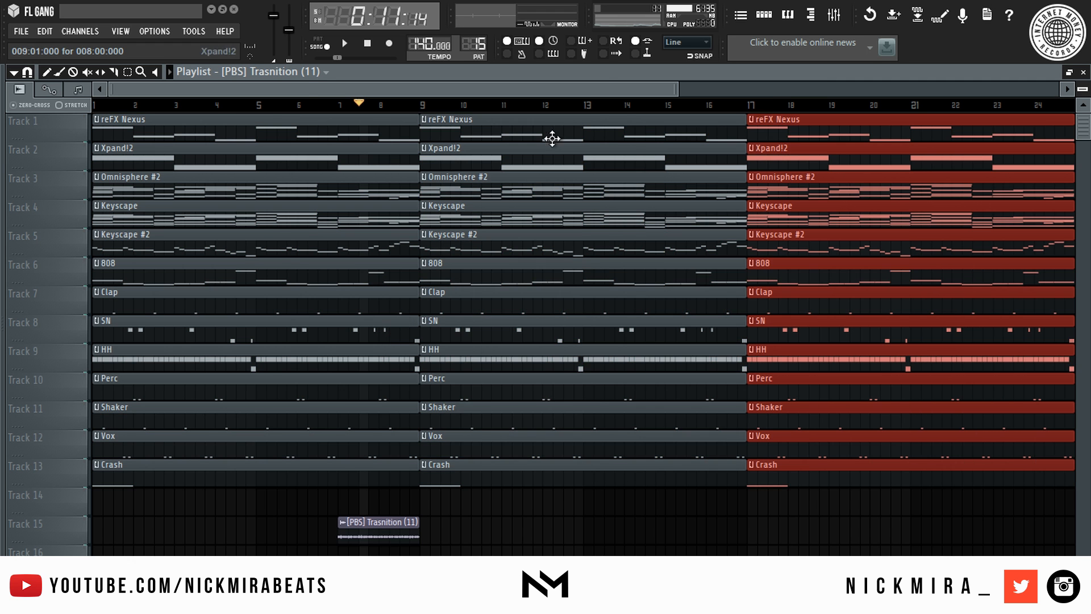
key("ctrl+b")
key("ctrl+b")
scroll(587, 102, "right", 5)
scroll(593, 107, "down", 4)
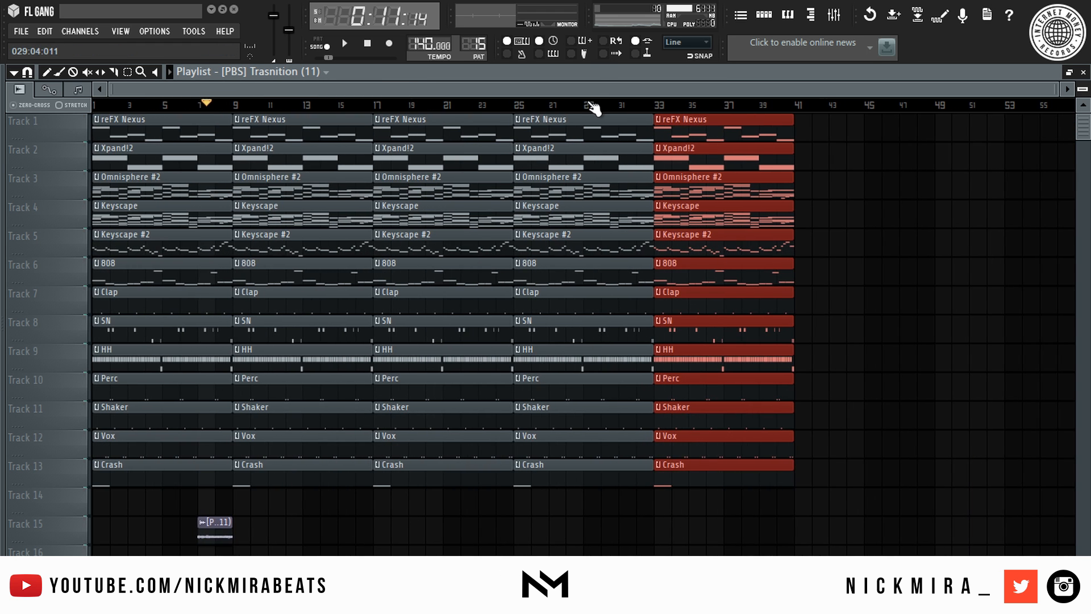
key("ctrl+b")
scroll(592, 104, "down", 3)
Step: Deselect the duplicated clips and play the arrangement from bar 1 to check the opening
left_click_drag(592, 106, 2, 173)
key("space")
key("space")
left_click(287, 544, "ctrl")
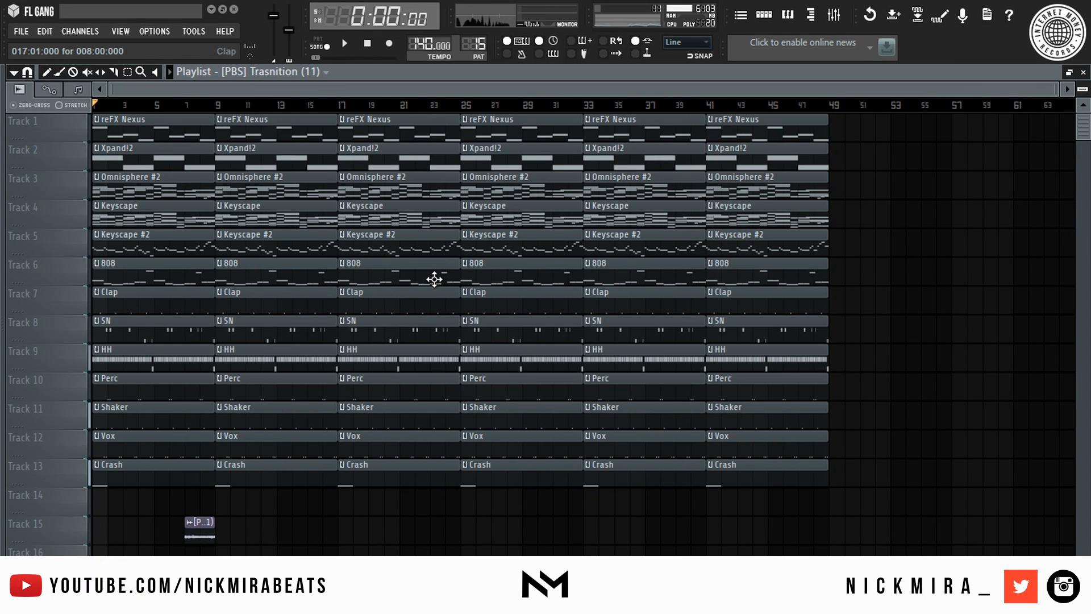
key("space")
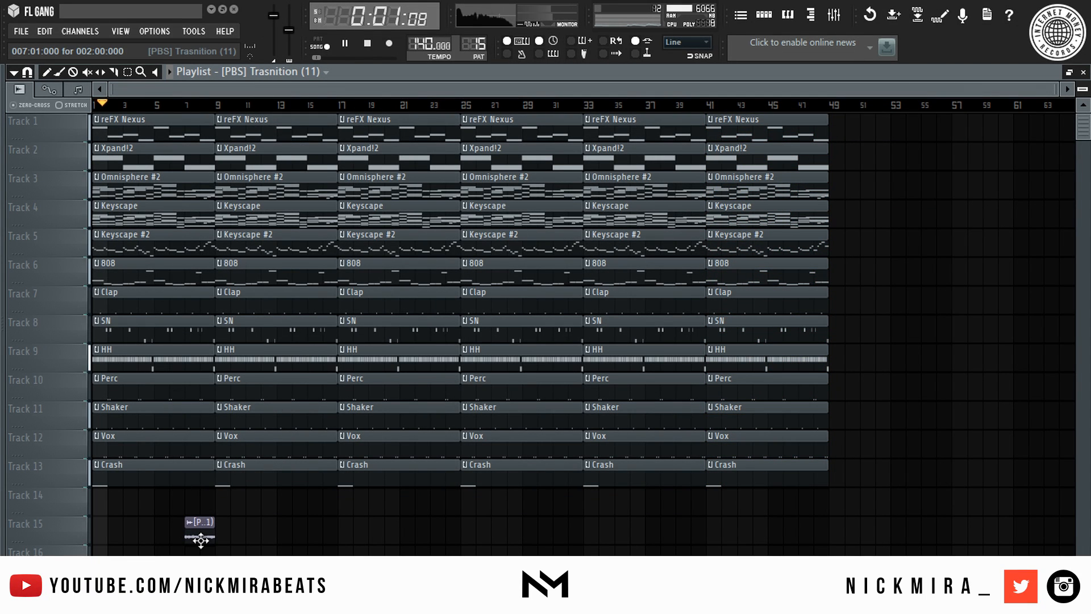
scroll(92, 104, "up", 4)
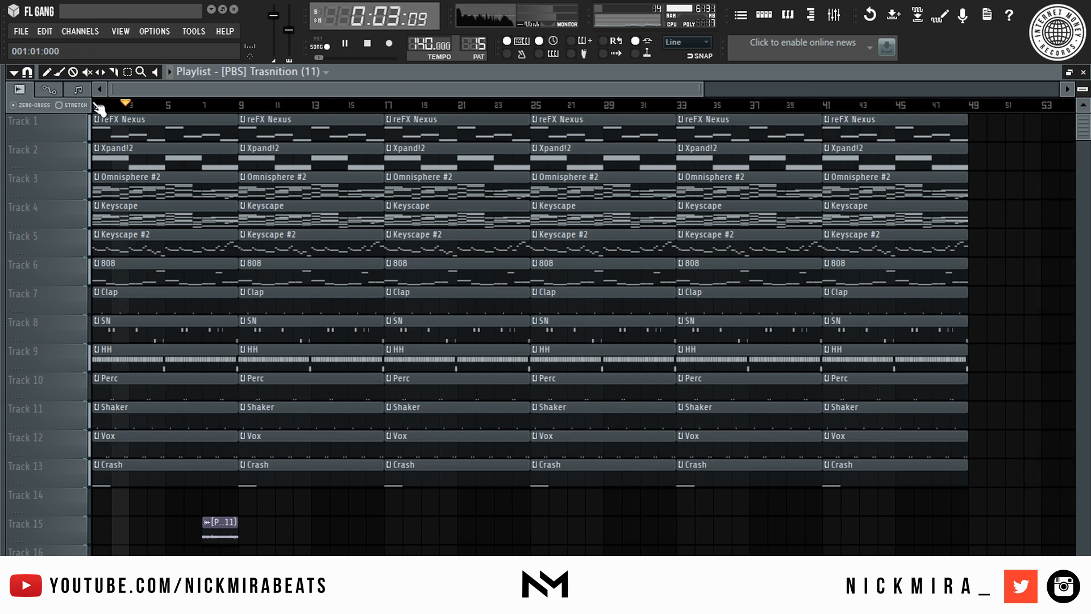
key("space")
key("space")
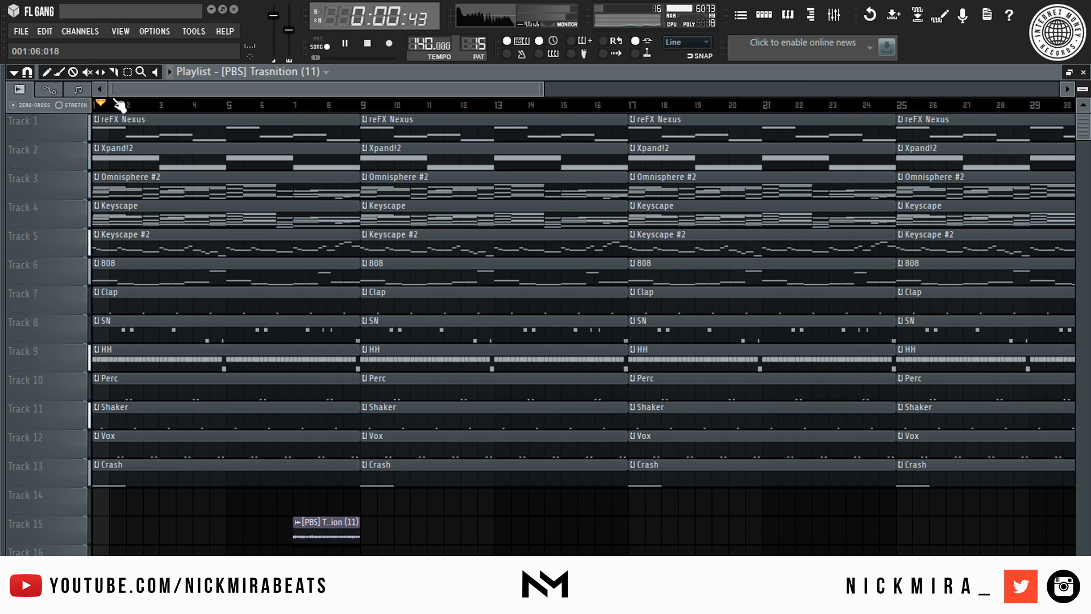
key("space")
key("space")
key("space")
Step: Delete the reFX Nexus, Xpand!2 and all Keyscape #2 through Crash clips from the intro at bars 1 to 9
left_click_drag(161, 245, 142, 482)
key("space")
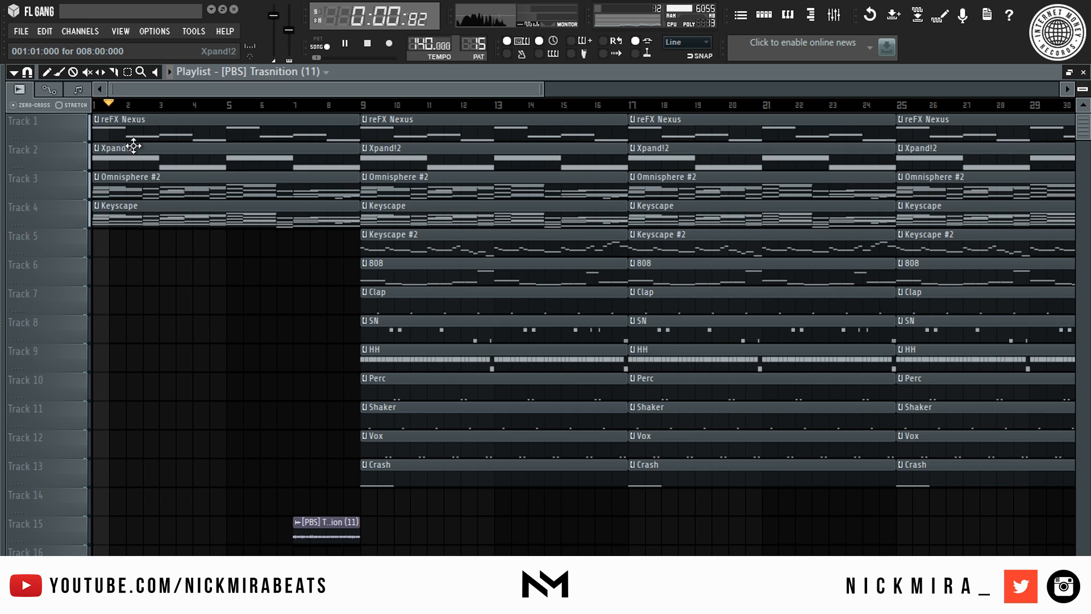
key("space")
left_click_drag(132, 146, 137, 126)
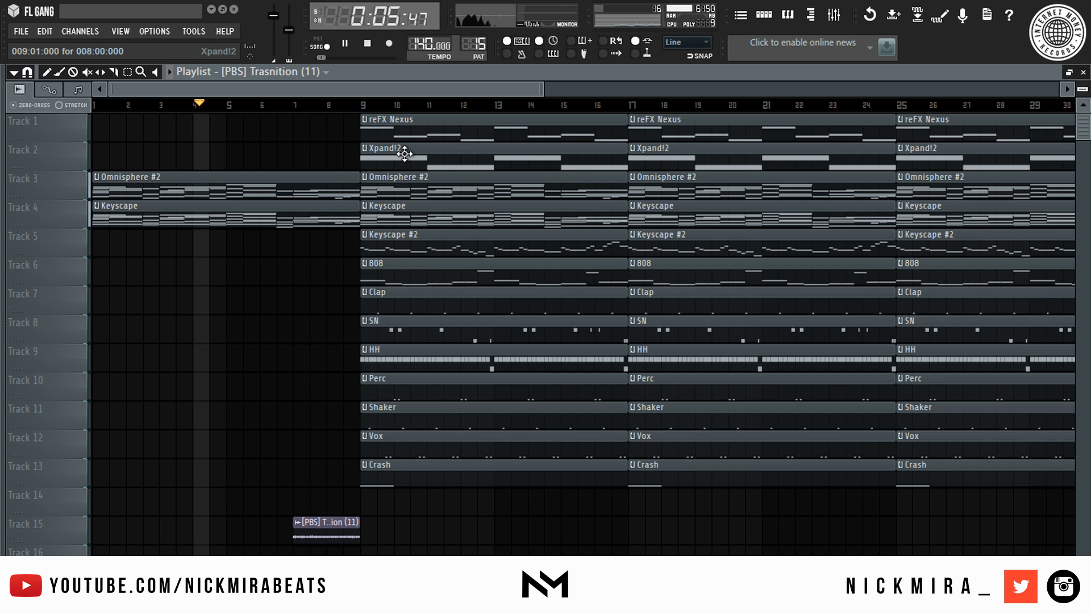
Step: Delete the Keyscape #2 and Xpand!2 clips from bars 9 to 17
right_click(446, 241)
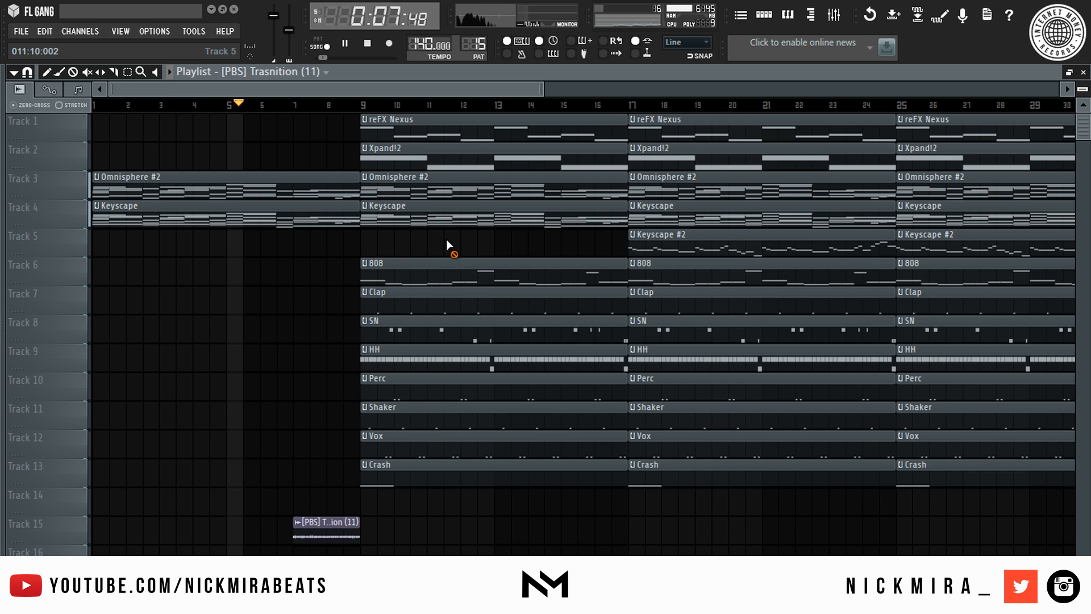
right_click(410, 152)
scroll(414, 109, "down", 4)
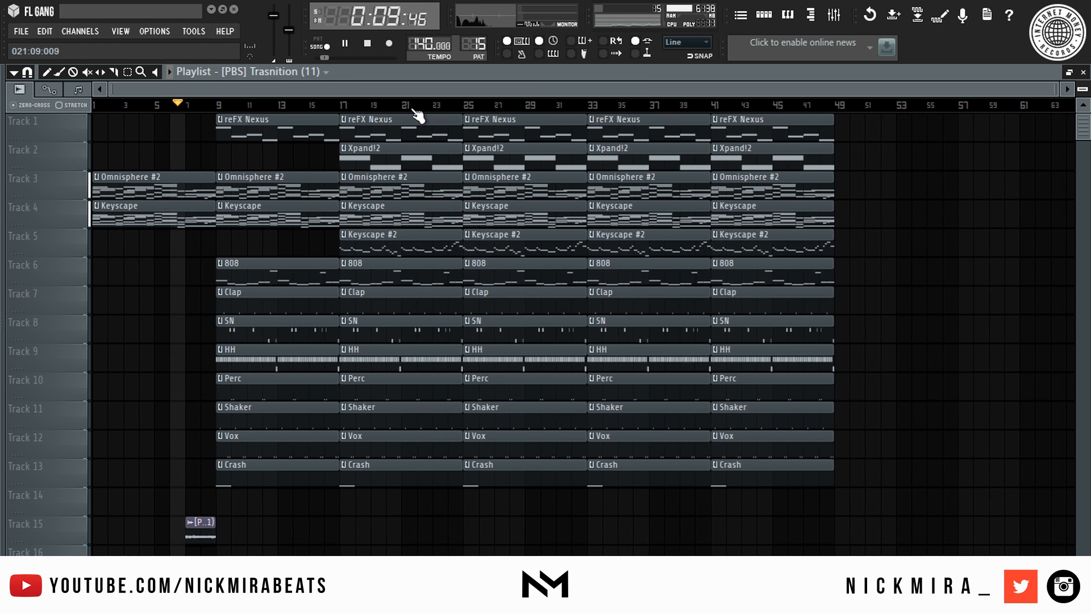
Step: Delete the Keyscape #2 through Crash clips from the last section at bars 41 to 49 and clear the clip selection
left_click_drag(760, 126, 762, 488)
right_click(750, 247)
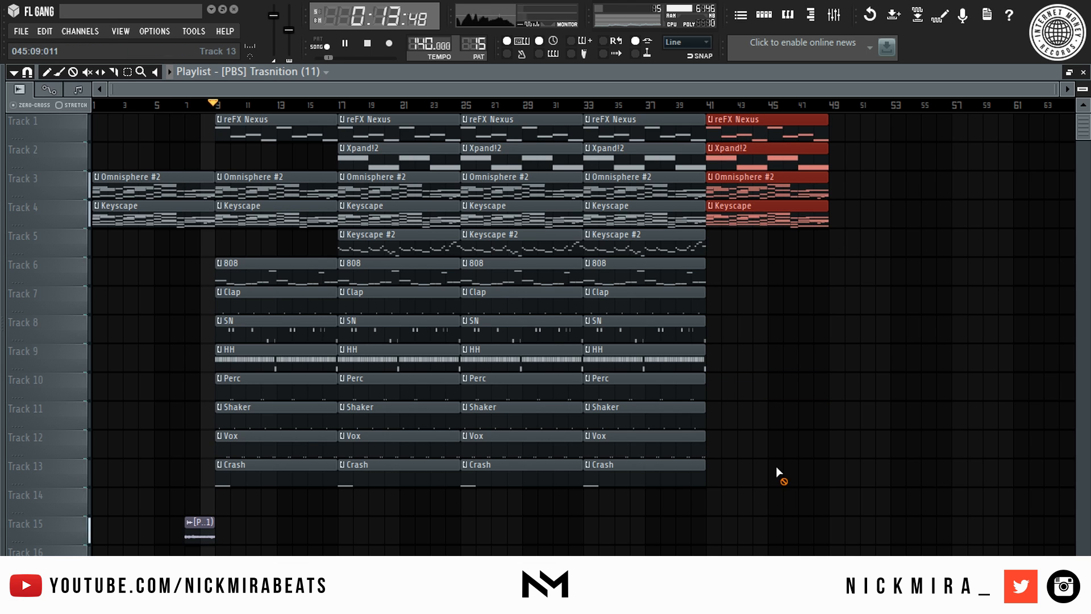
left_click(783, 456, "ctrl")
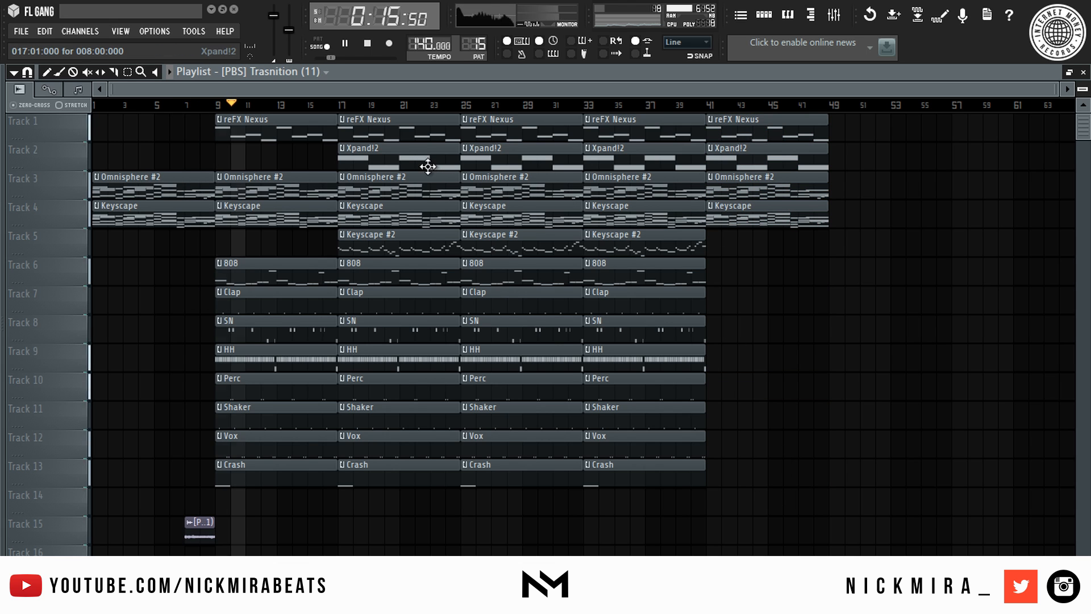
key("F9")
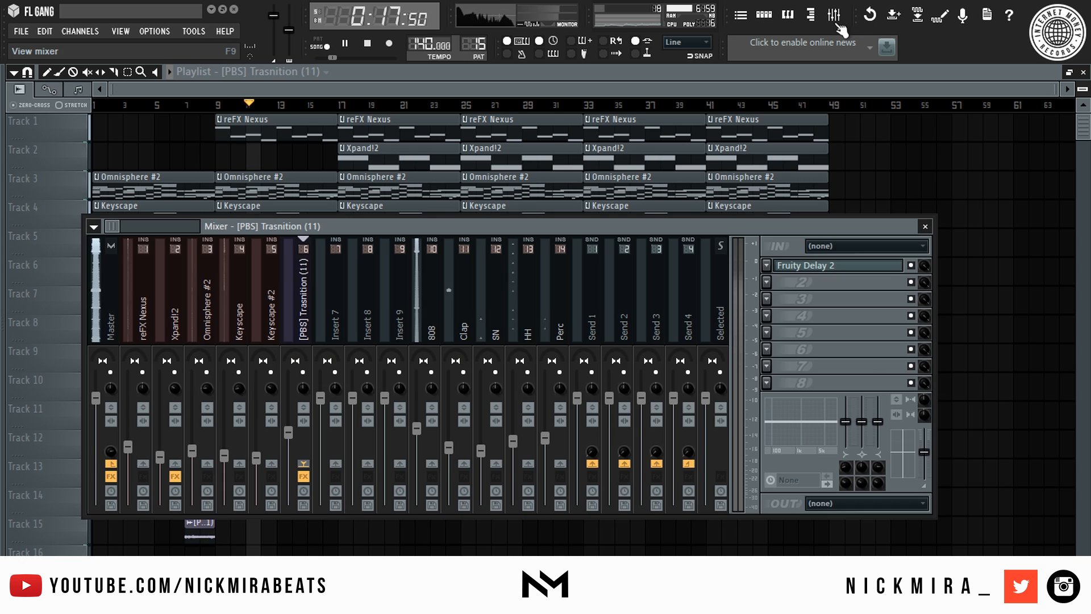
Step: Delete the reFX Nexus clips from bar 25 onward and the Omnisphere #2 clips from bars 25 to 41
right_click(520, 131)
right_click(602, 126)
right_click(739, 129)
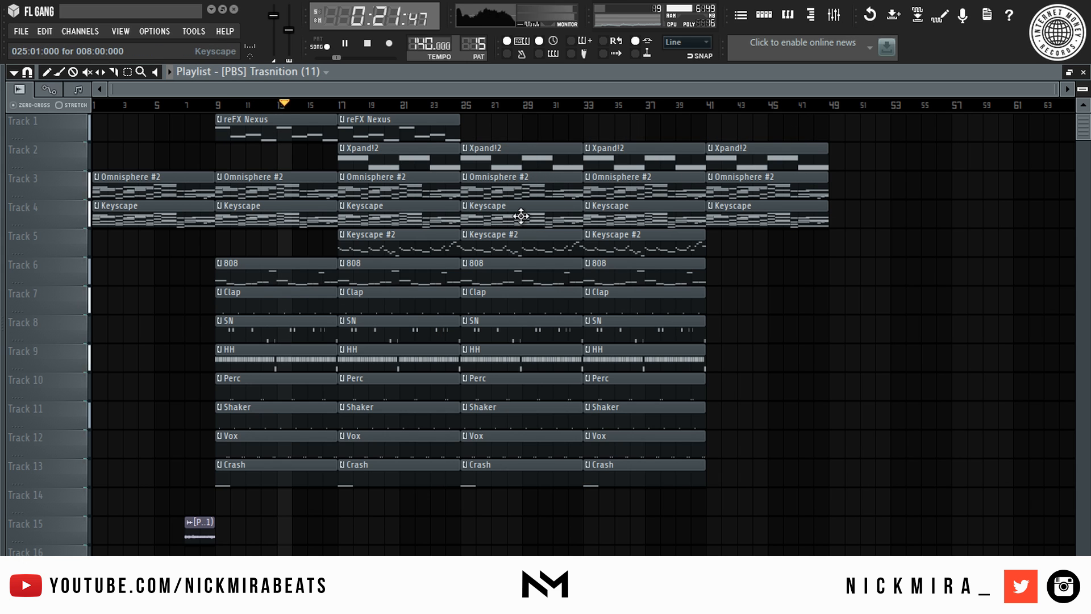
right_click(522, 187)
right_click(596, 183)
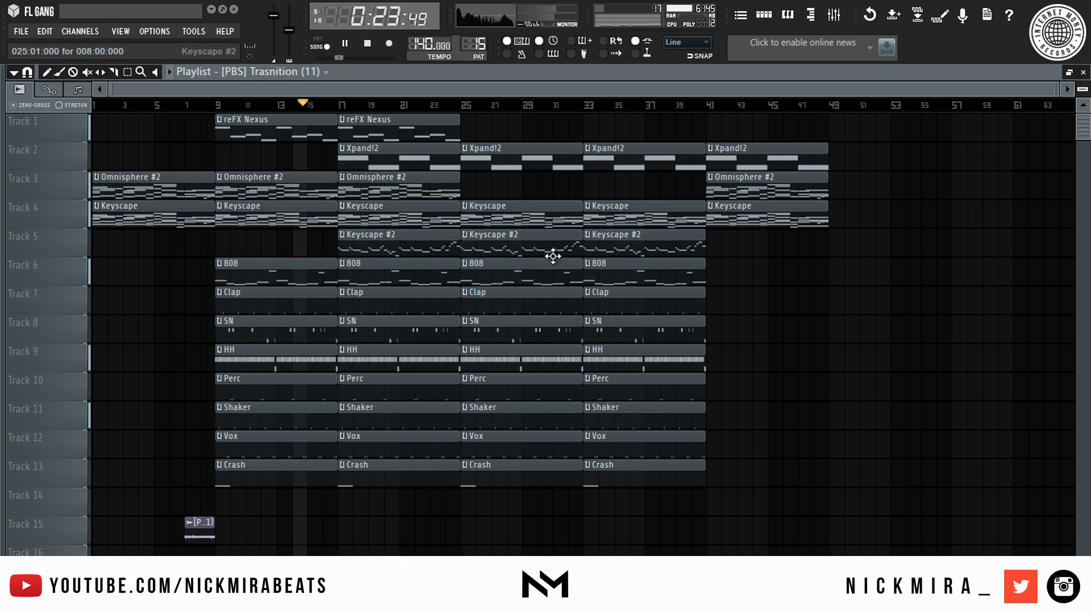
Step: Try the section at bar 25 without its Keyscape #2 clip, and put the clip back
right_click(554, 253)
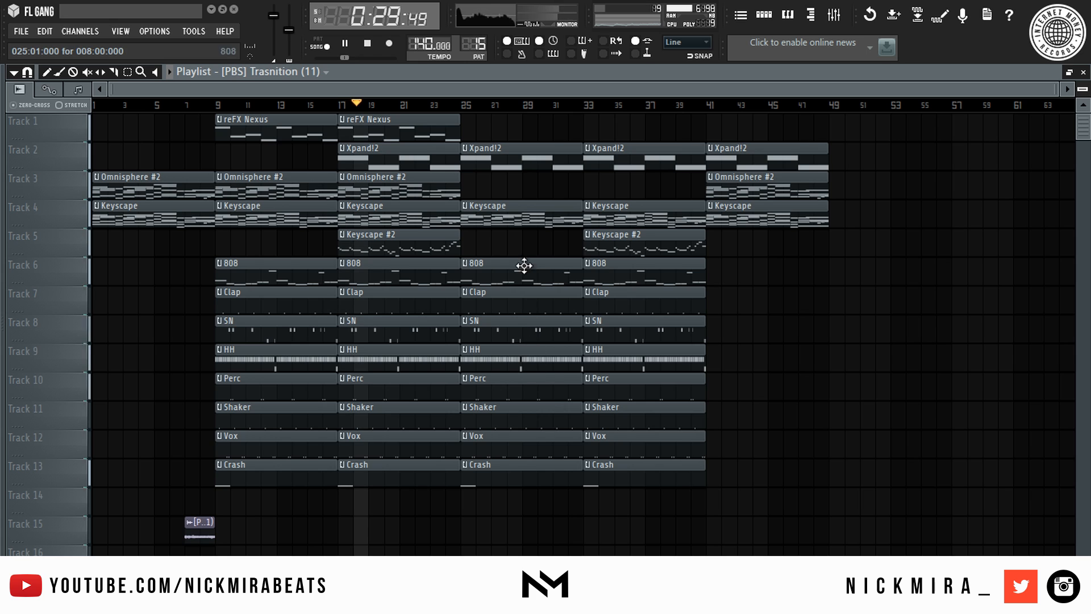
left_click(454, 236)
left_click(472, 238)
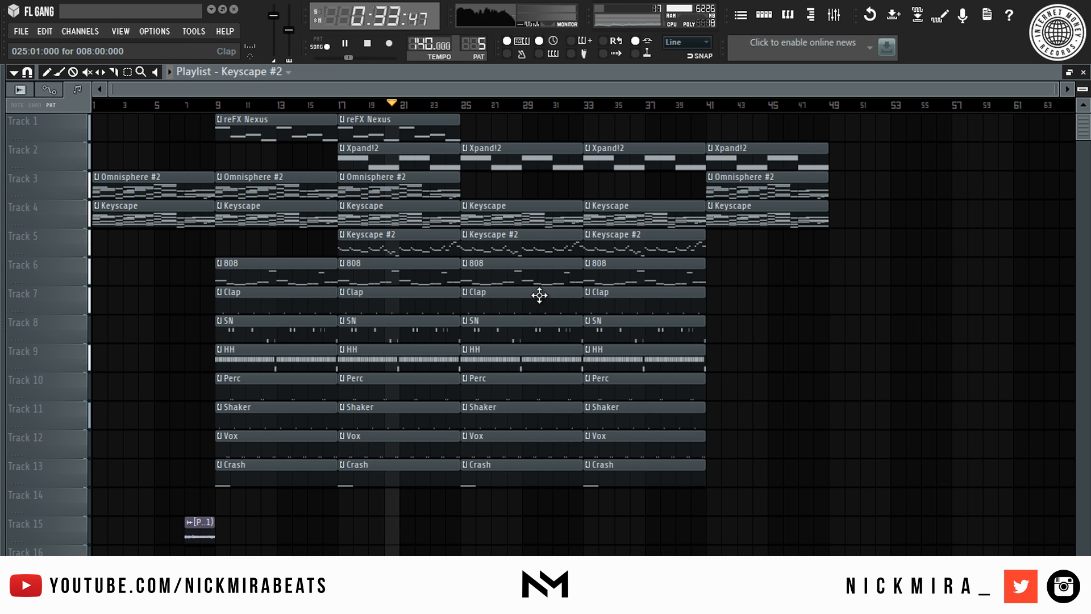
Step: Try bars 25 to 41 without the Crash clips, put the clips back, and check the mixer
right_click(548, 468)
right_click(610, 476)
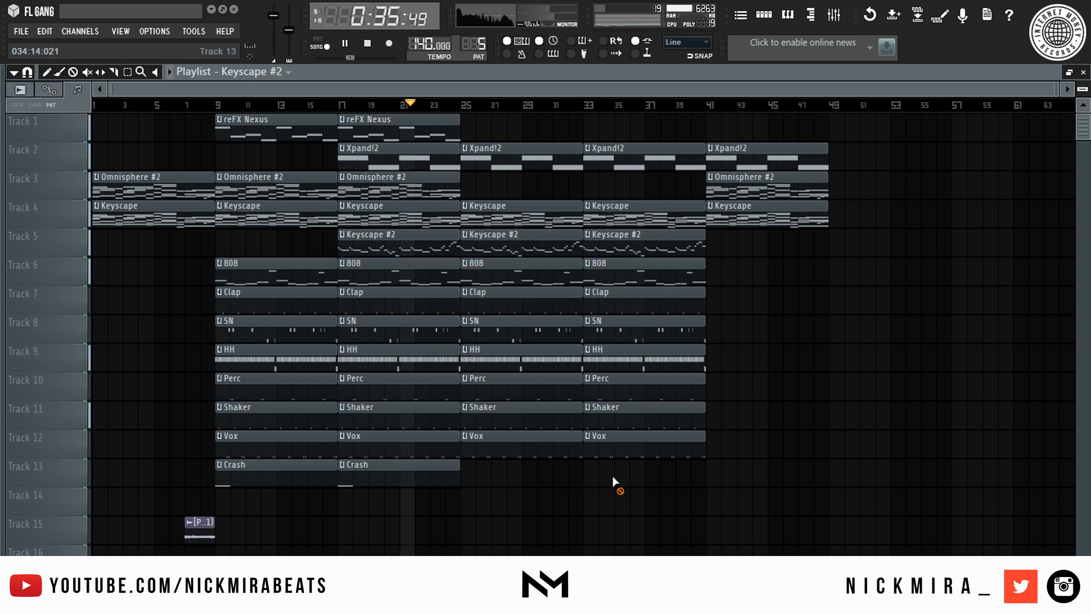
left_click_drag(436, 483, 687, 487)
right_click(561, 537)
left_click(848, 27)
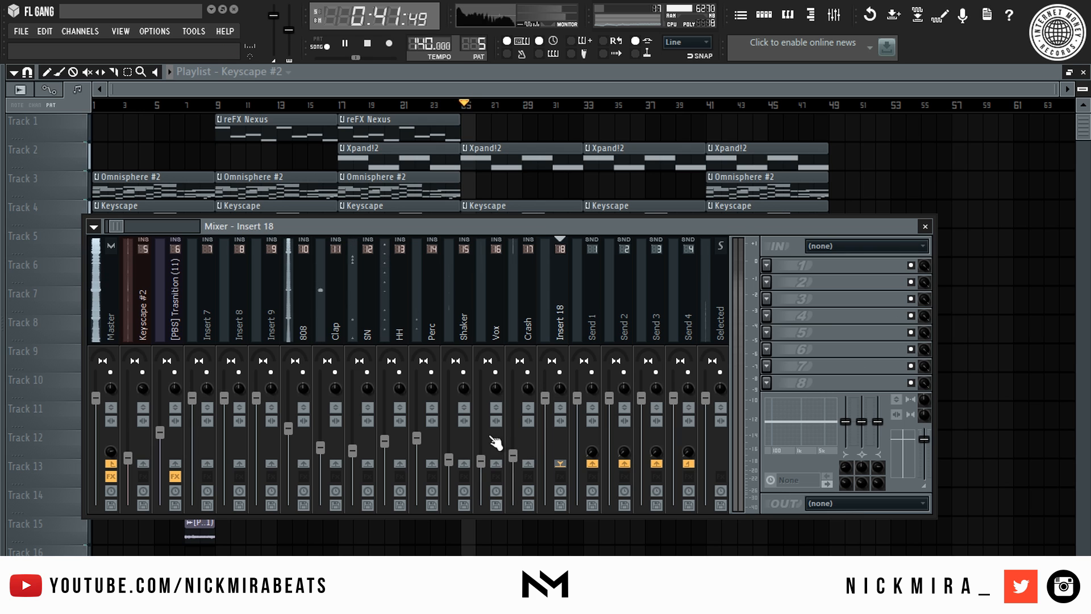
left_click(533, 190)
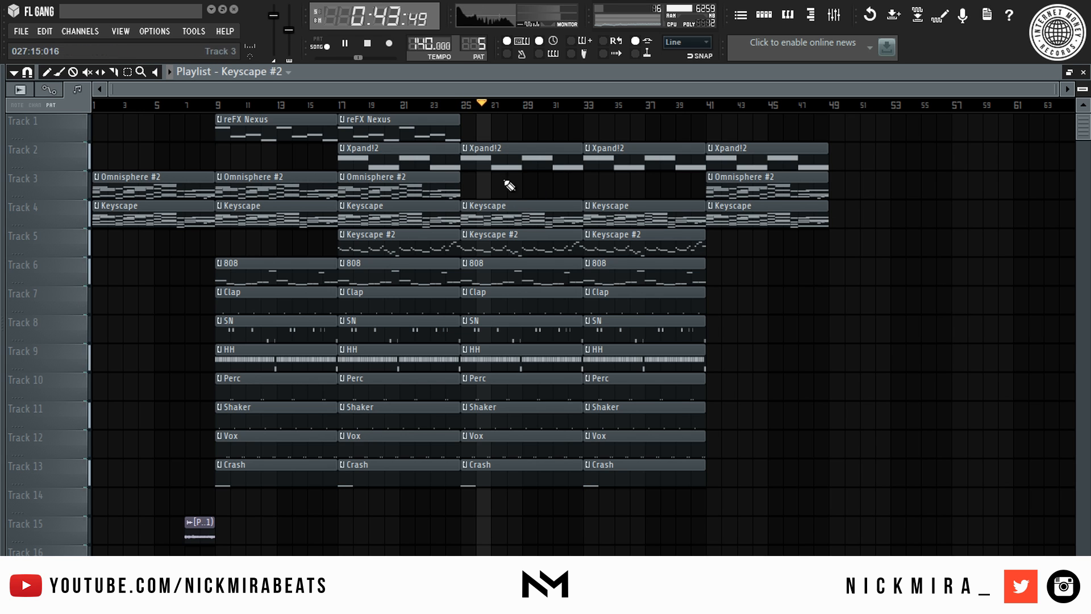
Step: Delete the Xpand!2 clip at bar 25 and place the transition clip on Track 14 at bars 7 and 23
right_click(498, 156)
left_click_drag(199, 526, 171, 549)
left_click(437, 106)
key("shift+Up")
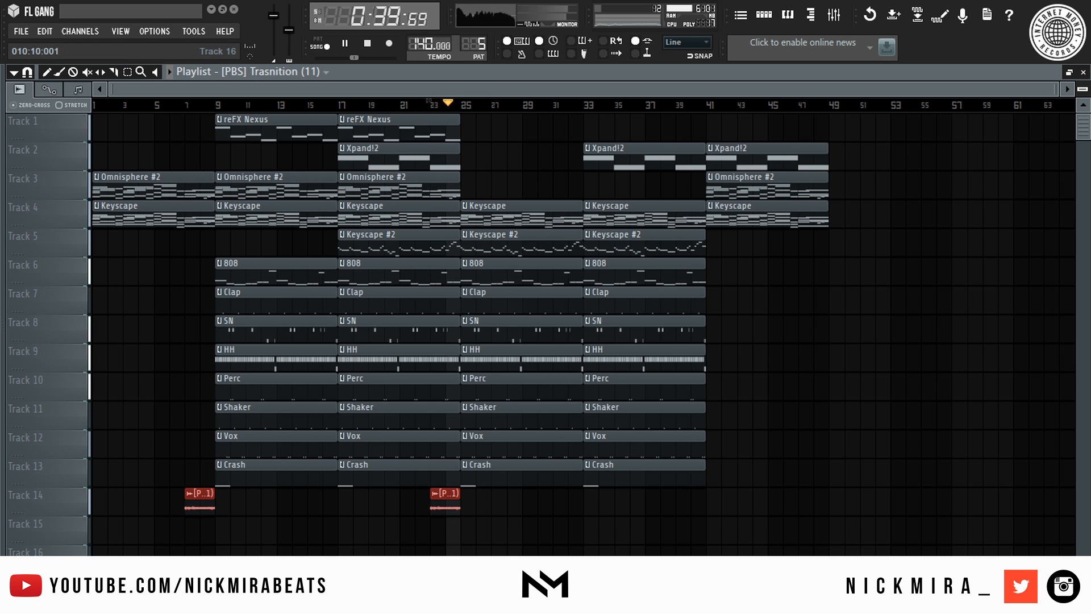
key("space")
key("space")
Step: Shorten the 808 through Crash clips of the section at bars 17 to 25 by half a bar at their end and play the transition
scroll(454, 219, "up", 4)
left_click_drag(477, 241, 489, 264)
left_click(492, 477, "ctrl")
key("space")
scroll(432, 106, "up", 3)
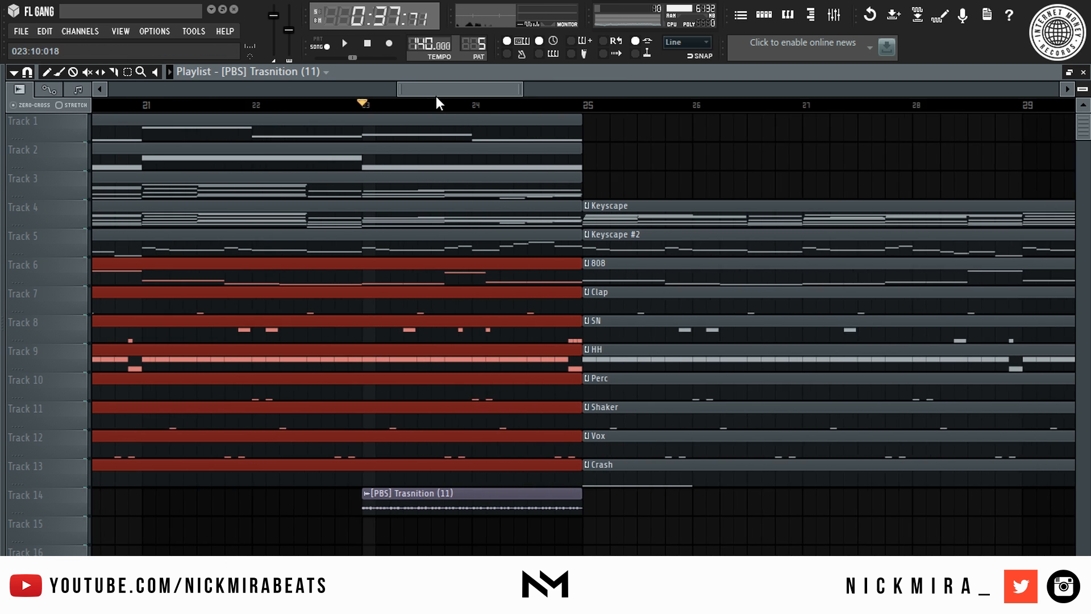
left_click_drag(615, 262, 544, 476)
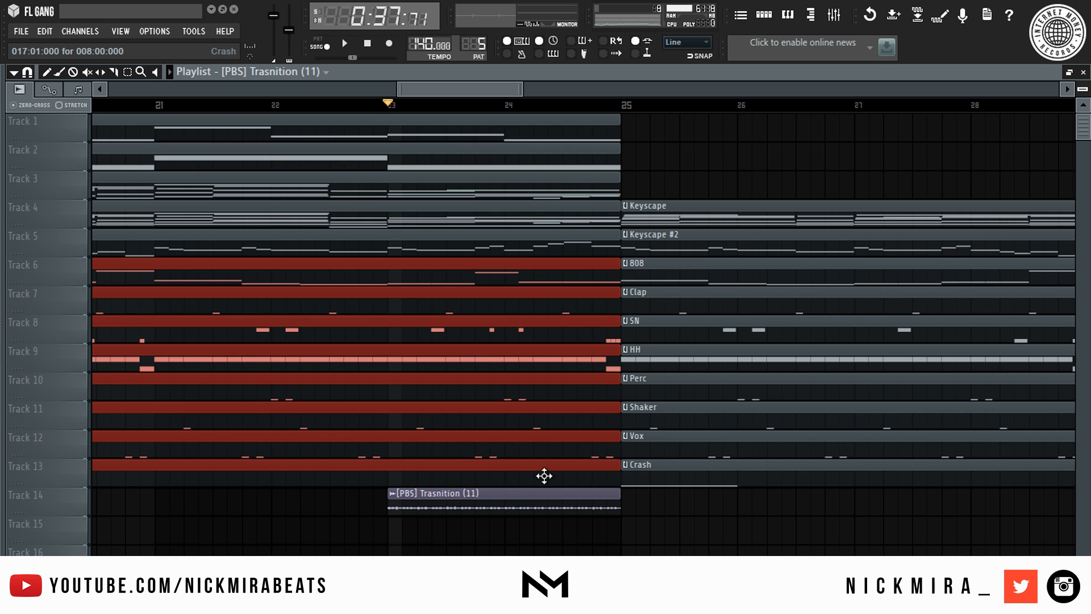
left_click_drag(614, 280, 490, 486)
left_click_drag(615, 323, 562, 331)
key("space")
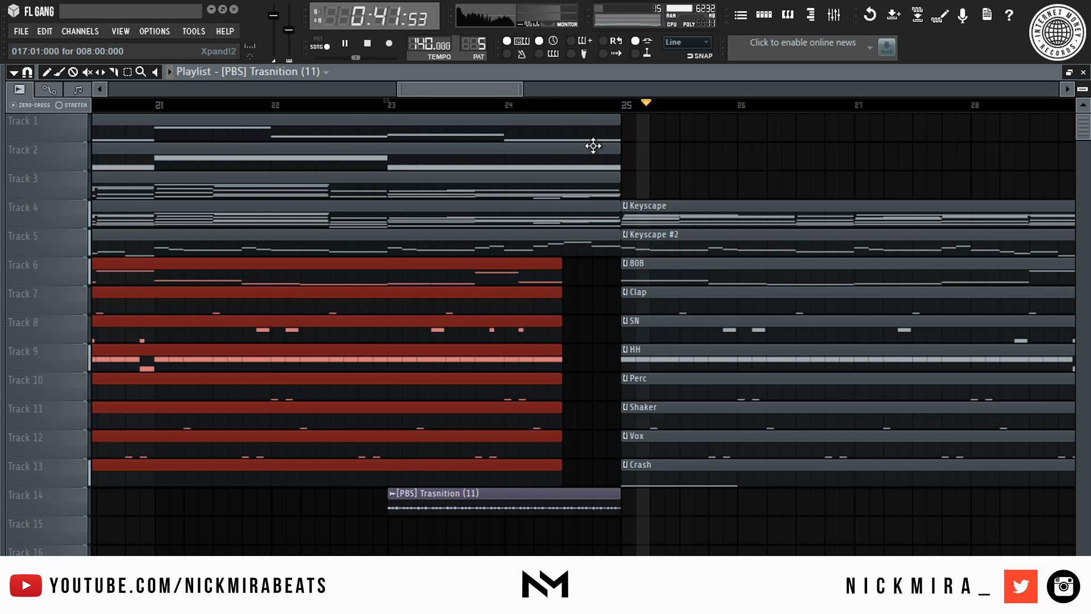
Step: Shorten the same 808 through Crash clips further to end at bar 24, play the transition, and clear the clip selection
key("space")
left_click_drag(560, 289, 500, 298)
key("space")
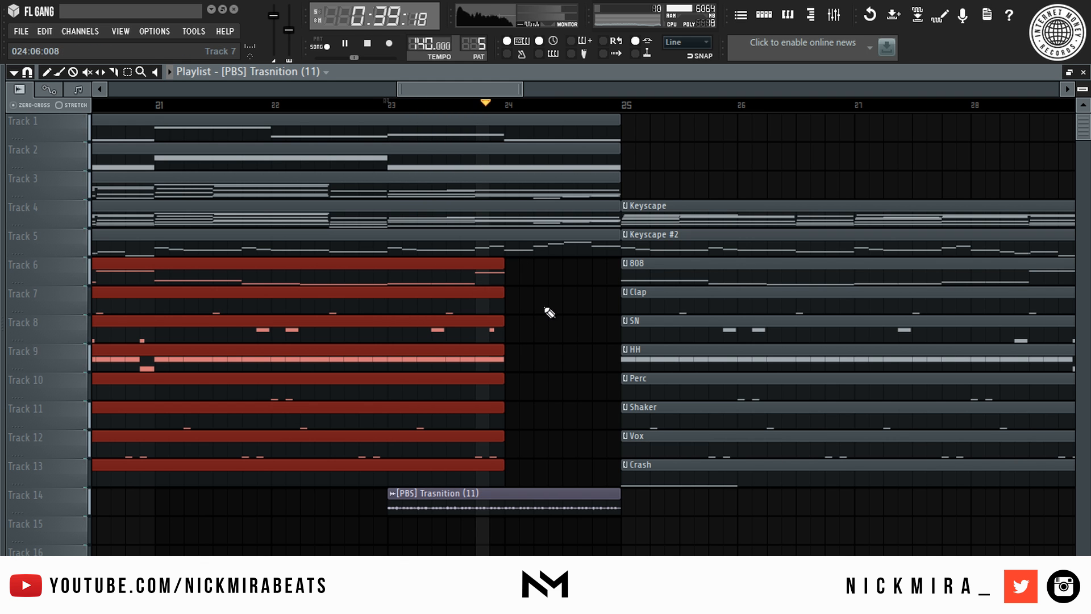
scroll(591, 105, "down", 4)
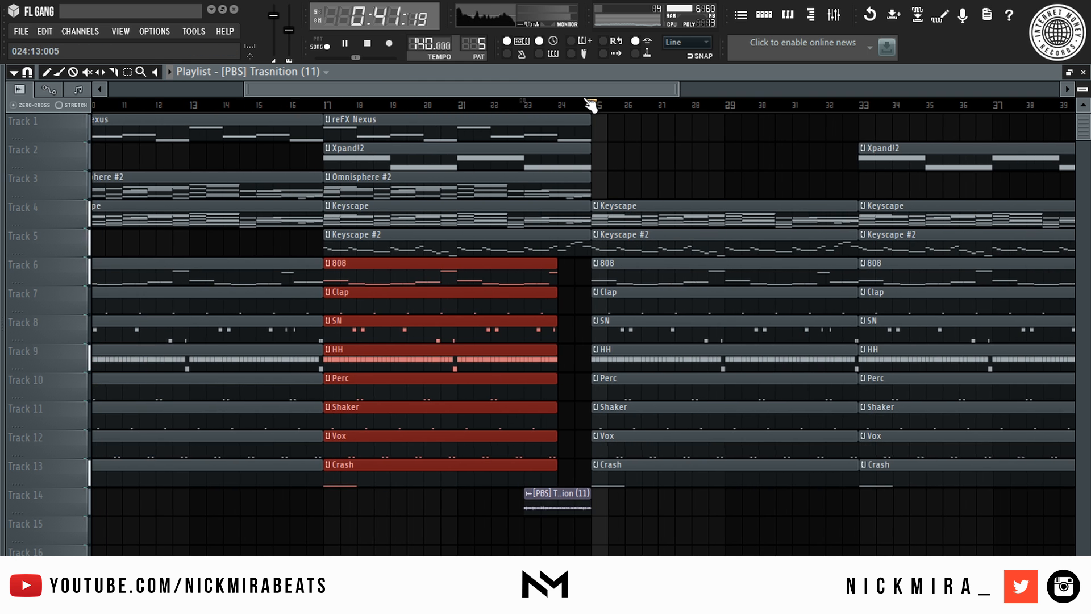
scroll(590, 105, "down", 3)
left_click(752, 320, "ctrl")
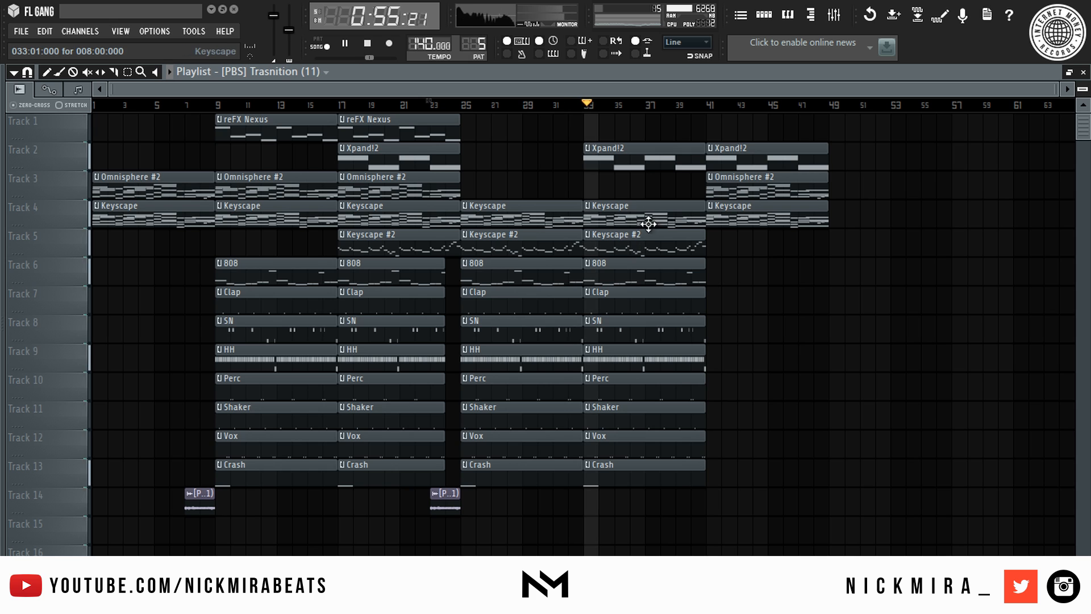
Step: Delete the Xpand!2 clip at bar 33 and try an Omnisphere #2 clip in that section
right_click(661, 157)
left_click(458, 195)
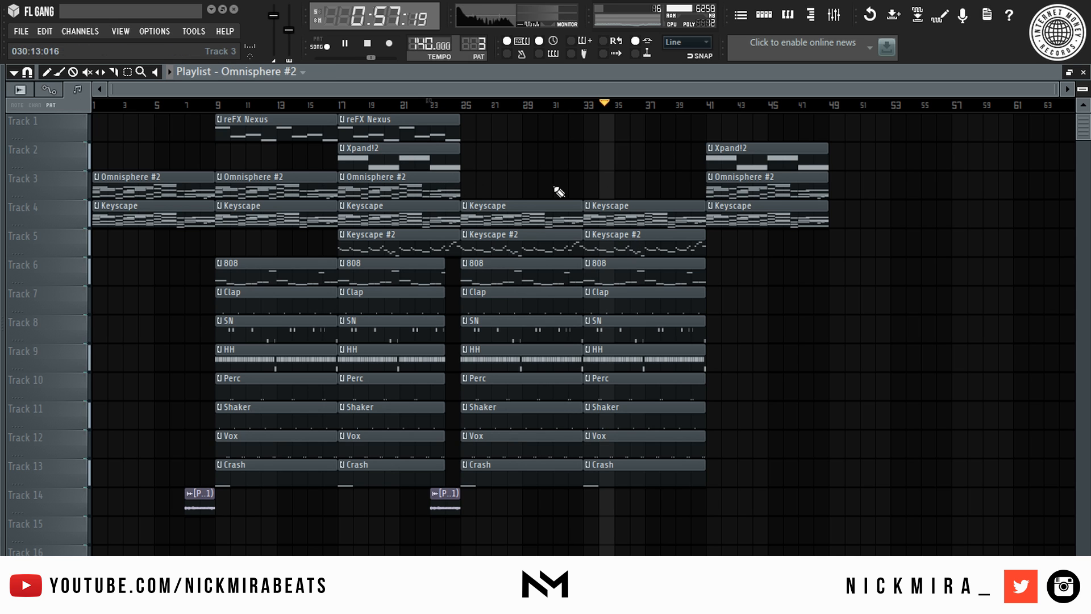
left_click(600, 188)
left_click_drag(633, 185, 618, 186)
right_click(618, 190)
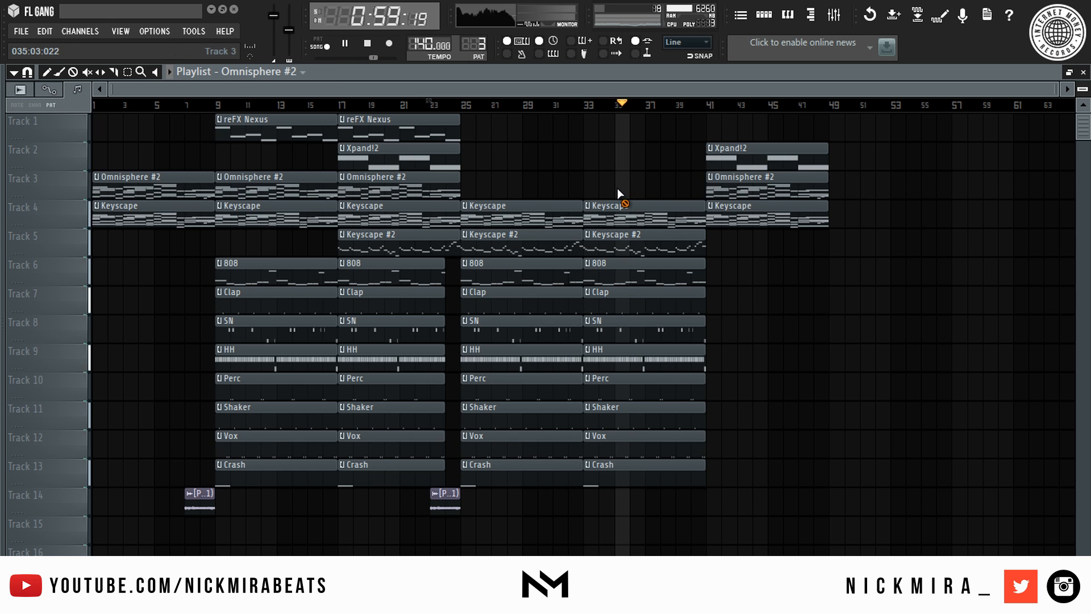
Step: Try the section at bar 33 with a reFX Nexus clip and without its HH through Crash clips, and undo both changes
left_click(453, 140)
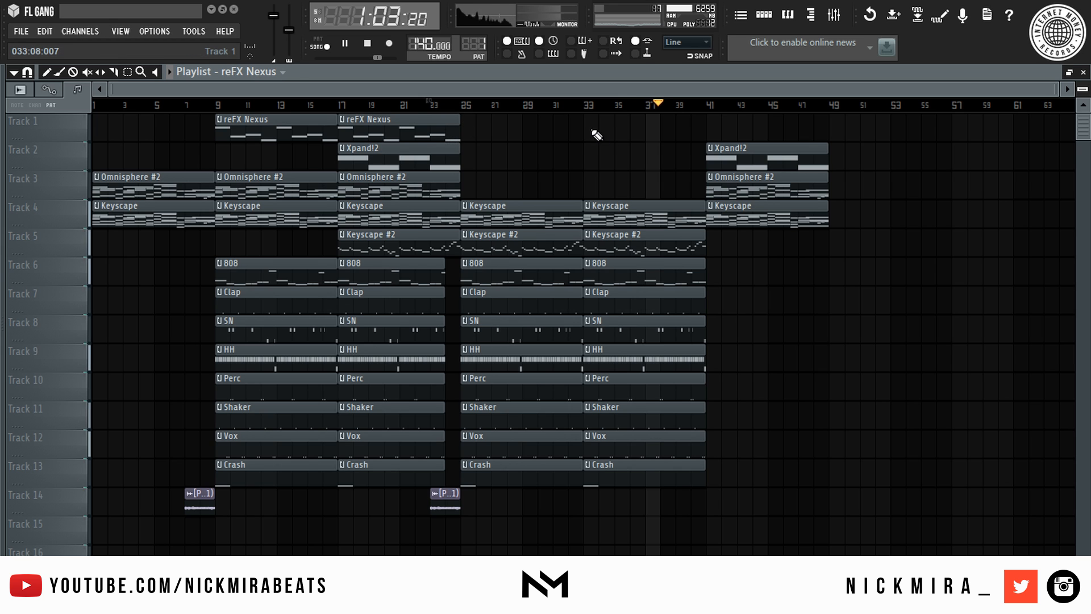
left_click(597, 135)
right_click(642, 355)
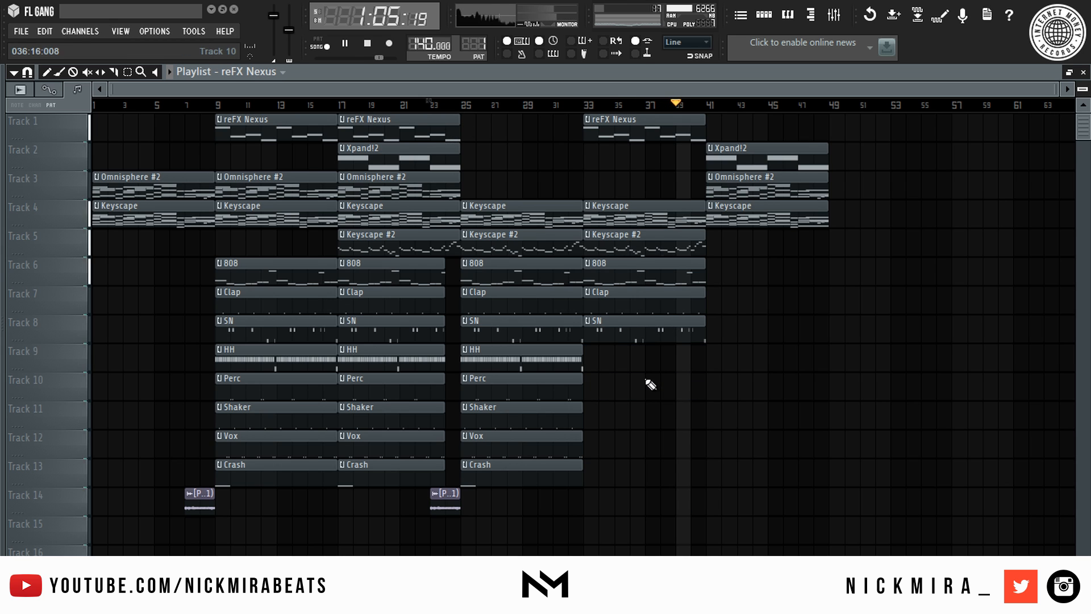
key("ctrl+alt+z")
key("ctrl+alt+z")
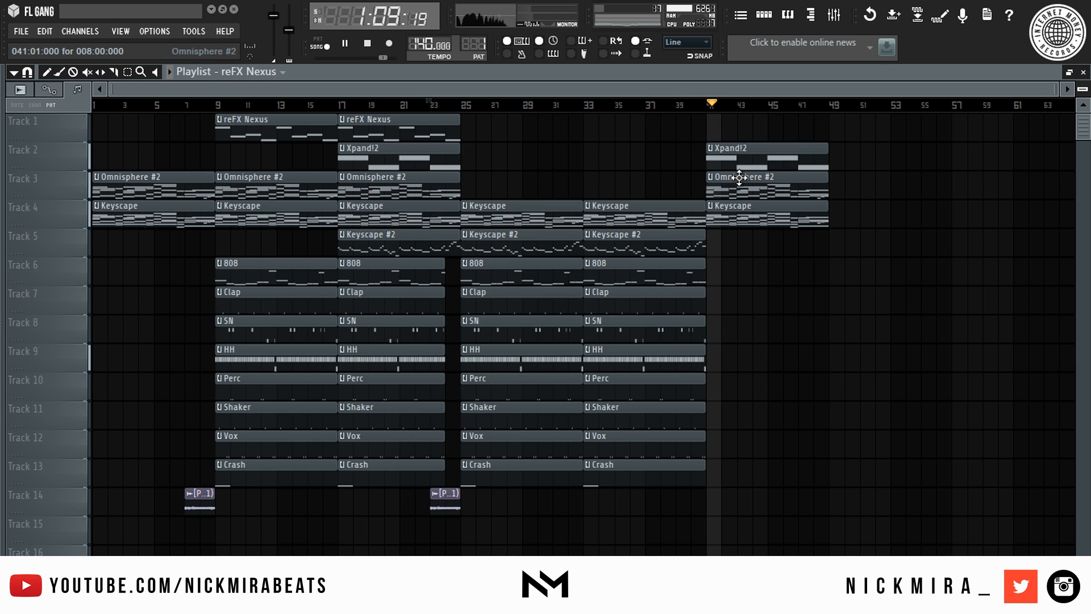
Step: Remove the Xpand!2 clip at bar 41, and replace the Keyscape clip at bar 33 with an Omnisphere #2 clip
right_click(755, 163)
left_click(712, 105)
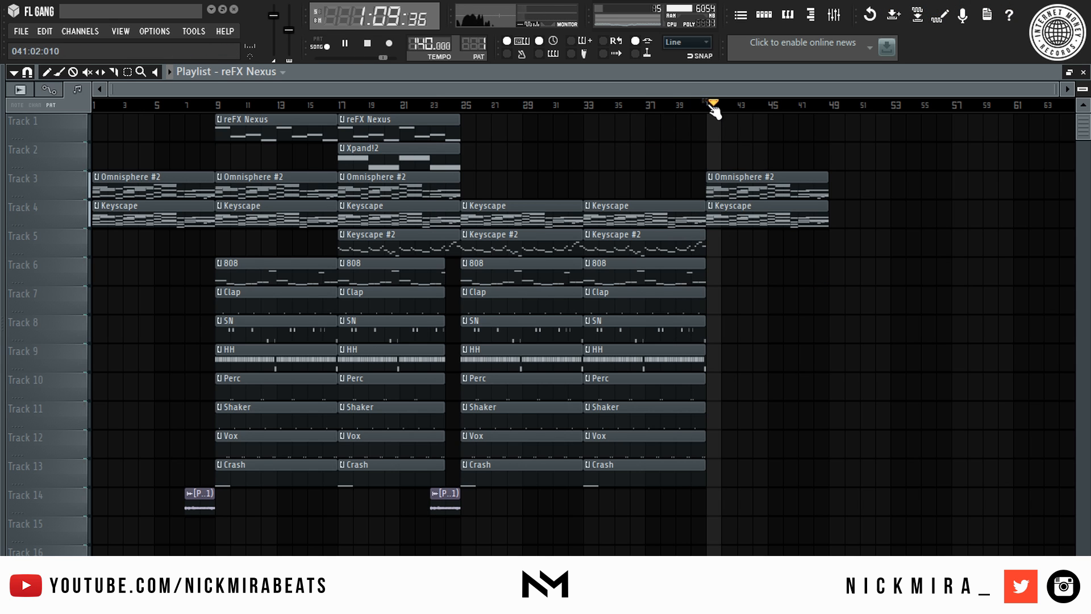
left_click_drag(765, 181, 639, 185)
right_click(626, 211)
key("space")
key("space")
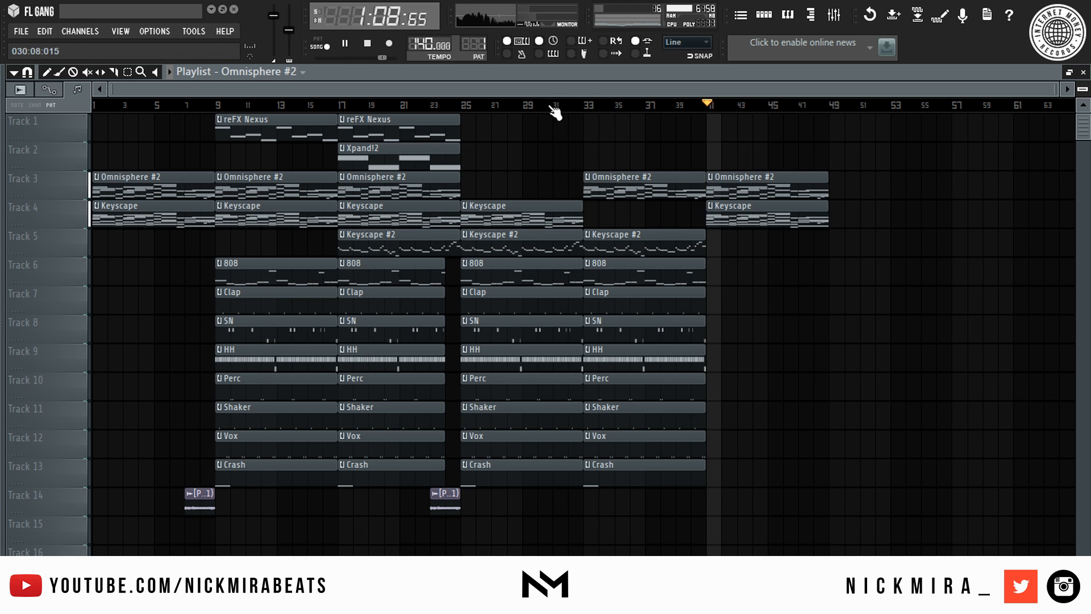
left_click(588, 105)
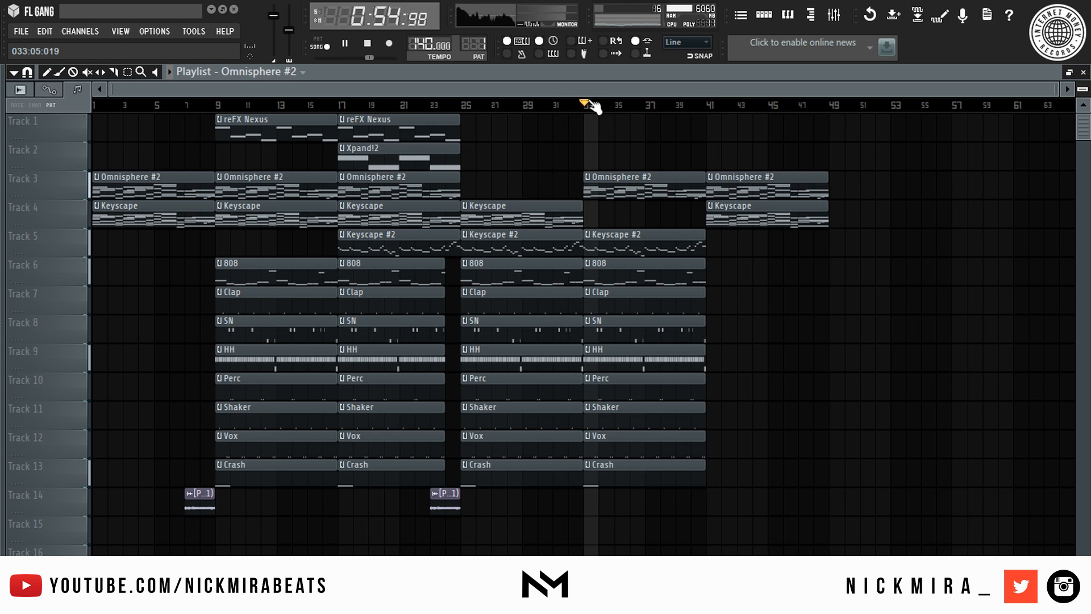
Step: Raise the Omnisphere #2 track's volume slightly in the mixer
left_click(835, 16)
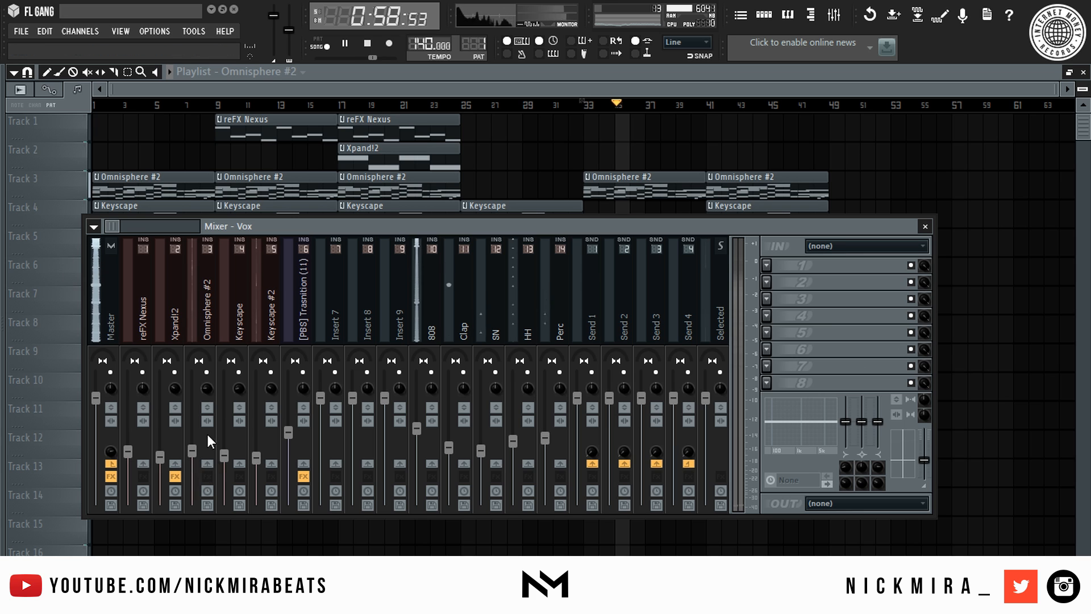
left_click_drag(192, 450, 196, 442)
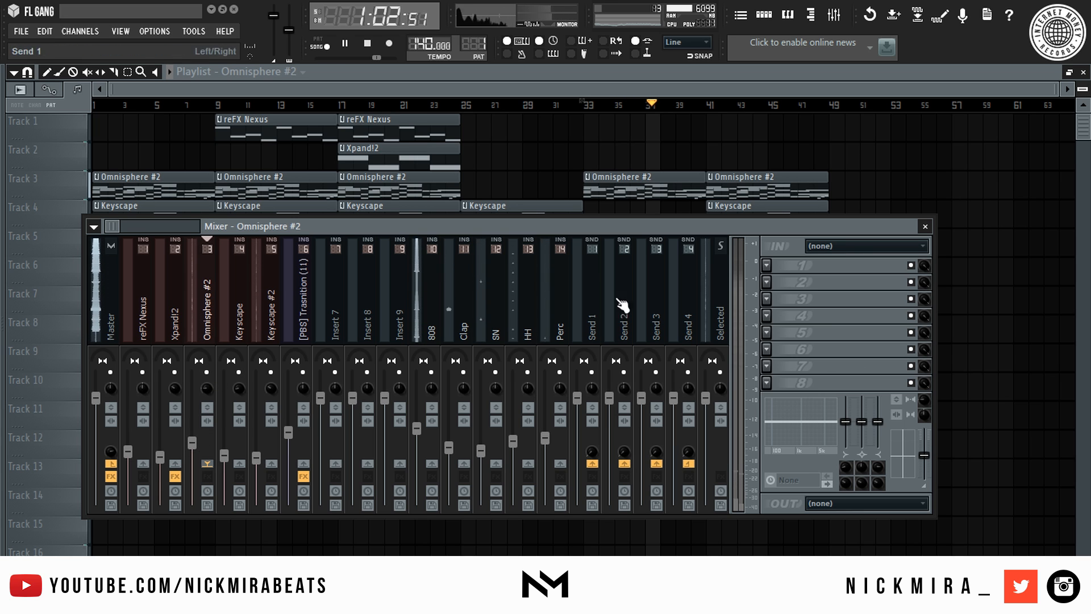
left_click(925, 226)
Step: Try the section at bar 33 with a Keyscape clip in place of its Keyscape #2 clip
right_click(610, 241)
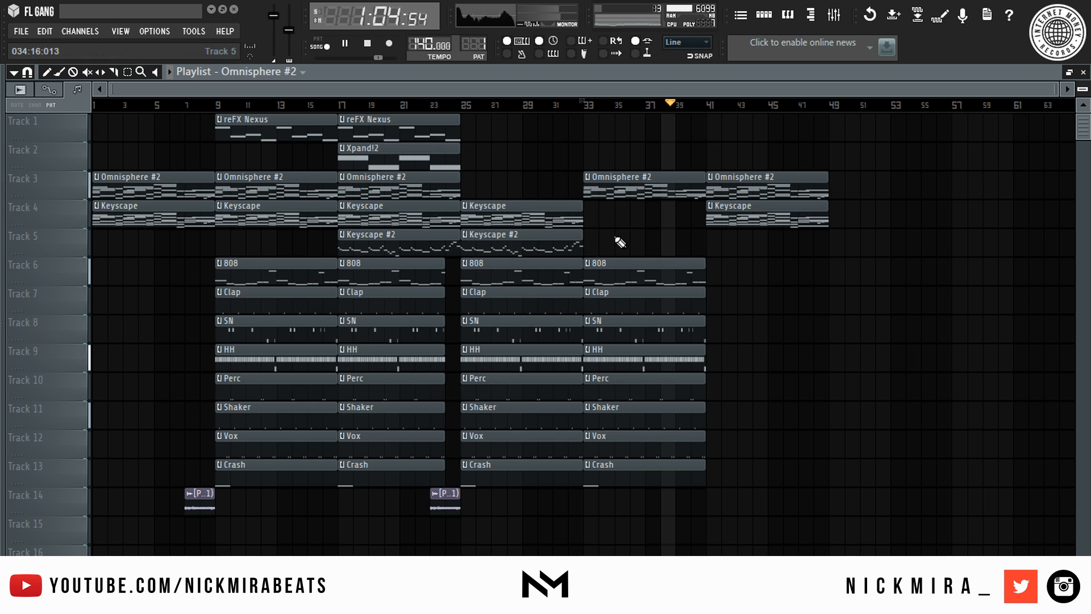
key("ctrl+v")
key("ctrl+z")
left_click(578, 218)
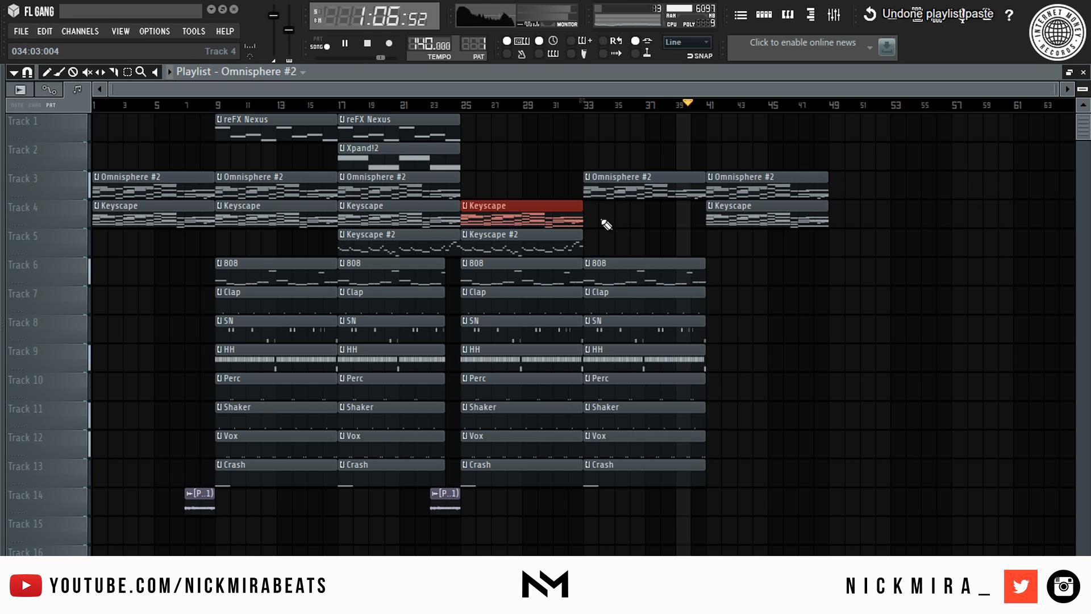
key("ctrl+b")
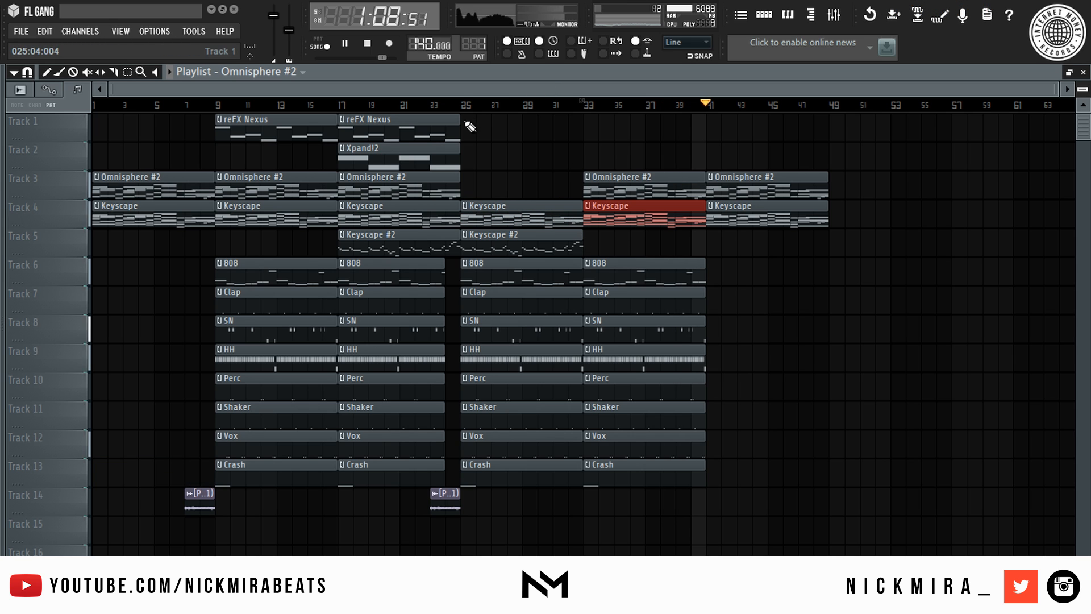
left_click(469, 107)
left_click(598, 107)
Step: Put the Keyscape #2 clip back at bar 33, delete the Keyscape clip there, and replay the section
left_click(578, 236, "ctrl")
key("ctrl+b")
left_click(820, 292, "ctrl")
right_click(687, 215)
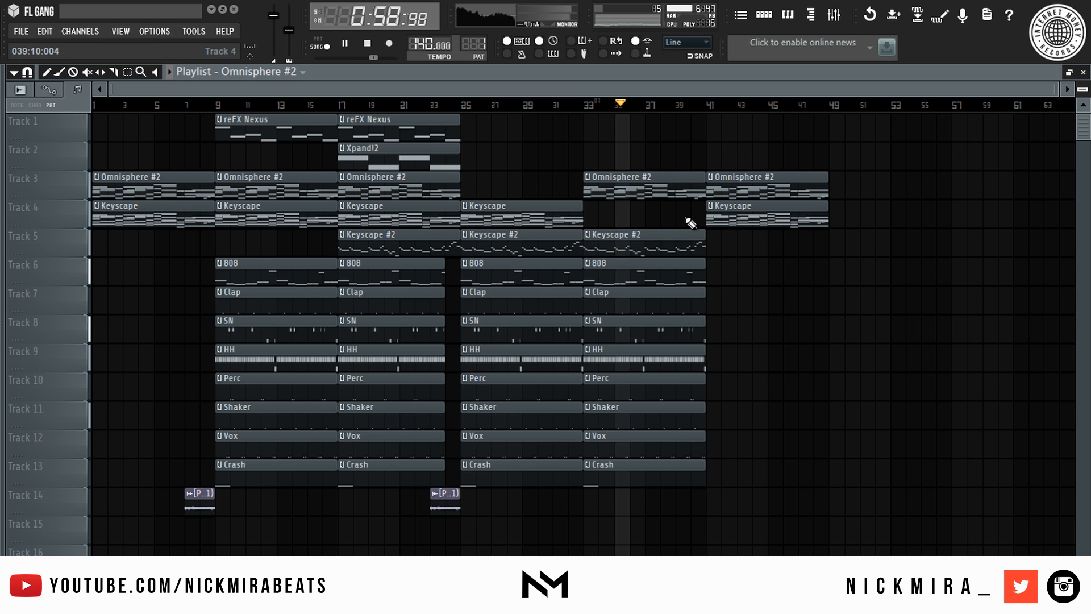
left_click(601, 107)
left_click(595, 107)
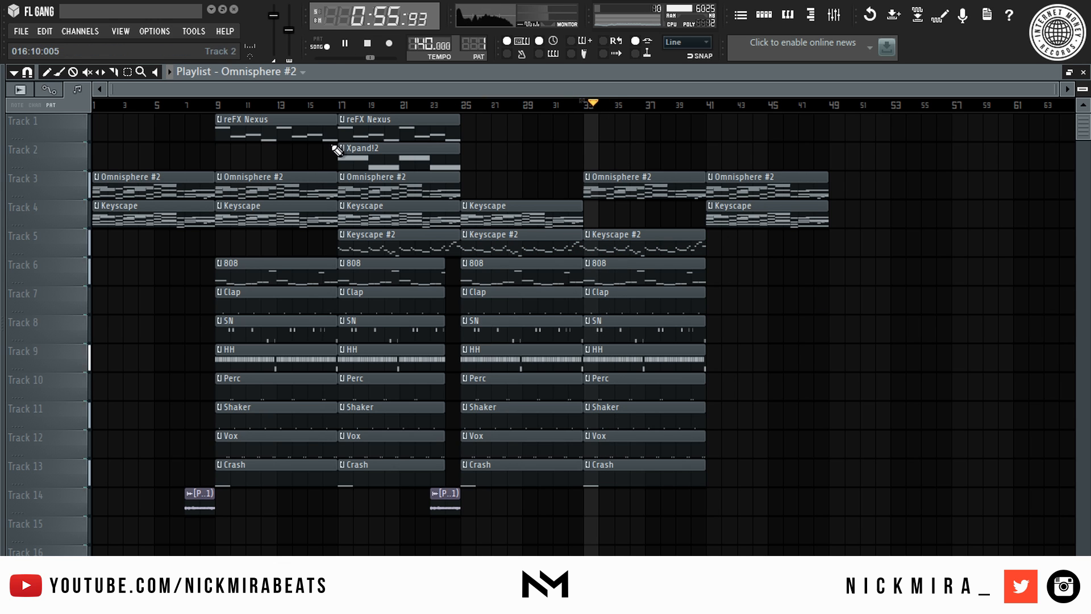
Step: Copy the transition clip to bars 47 to 49, and duplicate all clips from bars 9 to 49 so the copy starts at bar 49
left_click_drag(446, 509, 816, 513)
left_click_drag(860, 542, 252, 120)
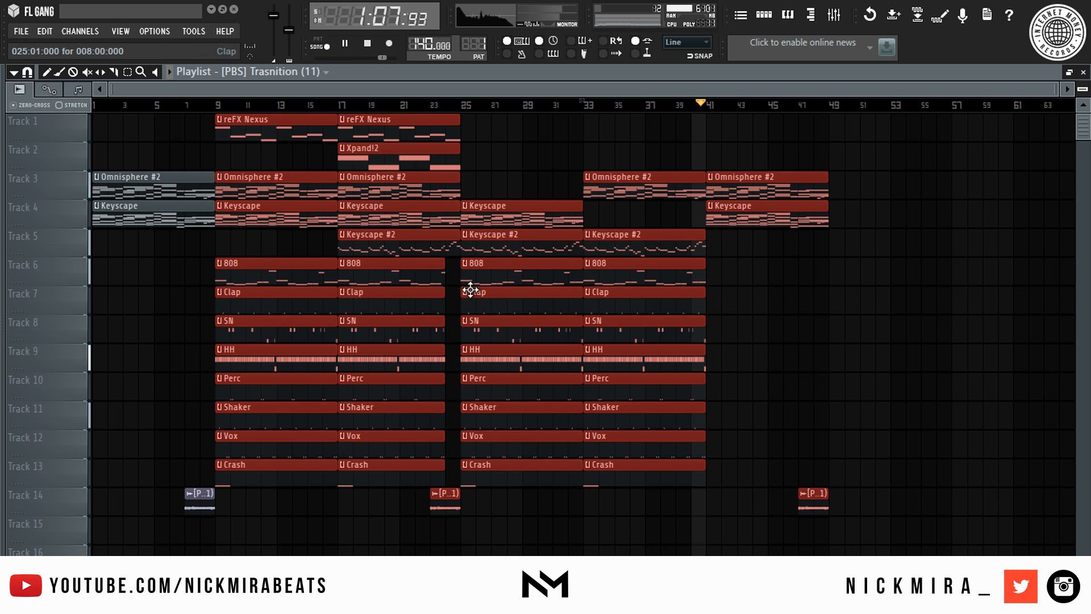
key("ctrl+b")
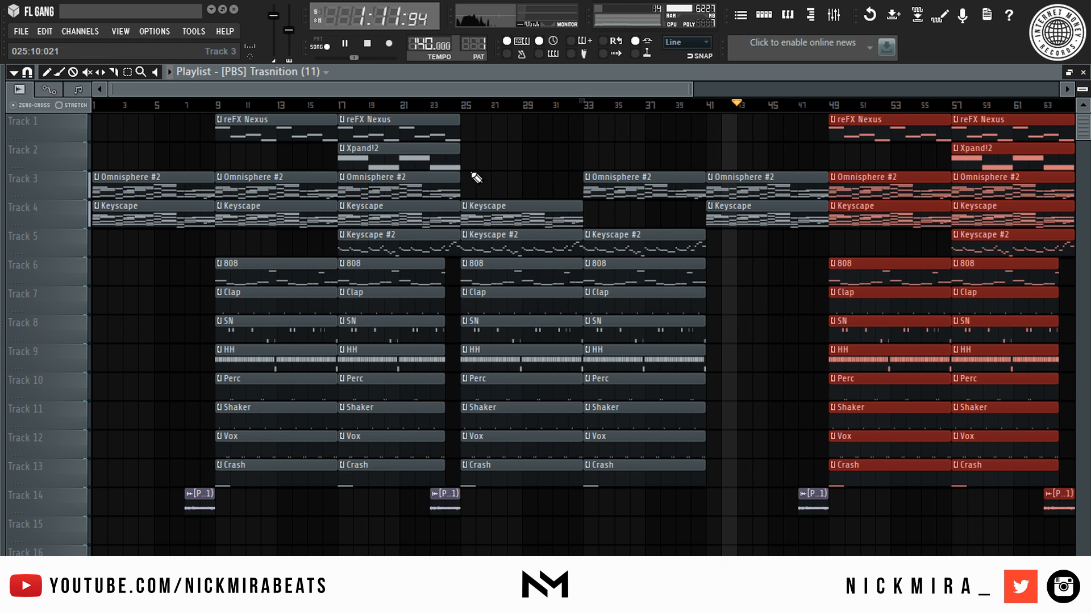
scroll(543, 107, "down", 3)
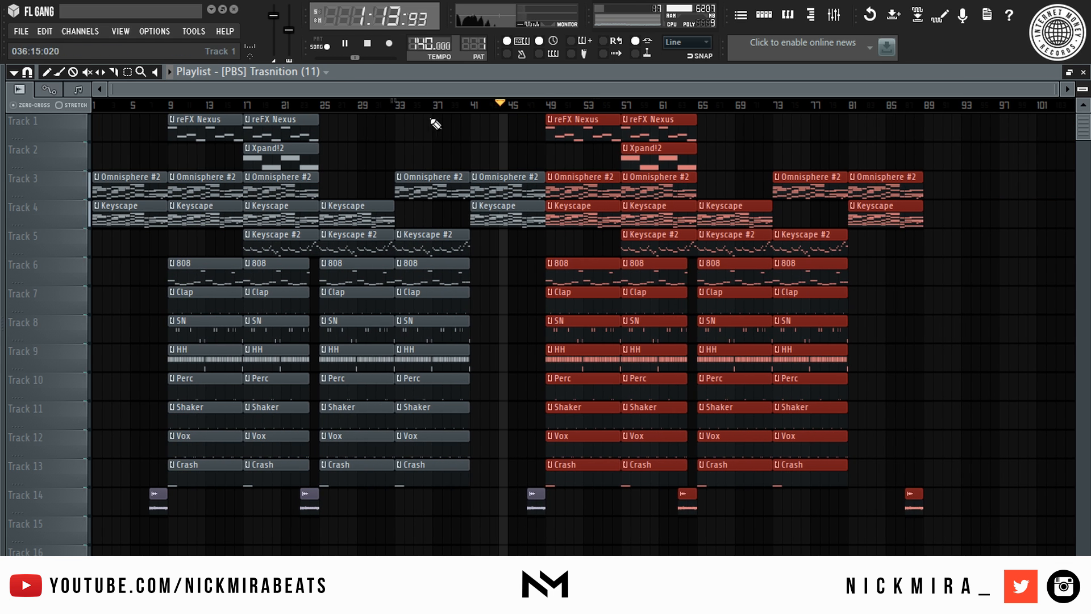
key("ctrl+d")
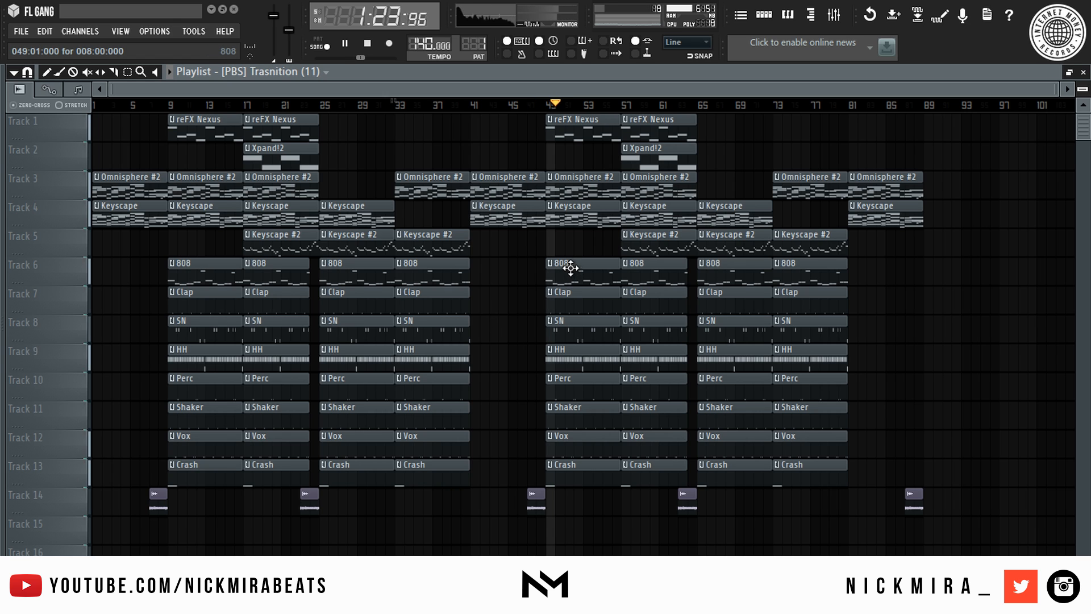
Step: Stop playback and add a time marker named Hook at bar 9
key("space")
left_click_drag(345, 108, 196, 222)
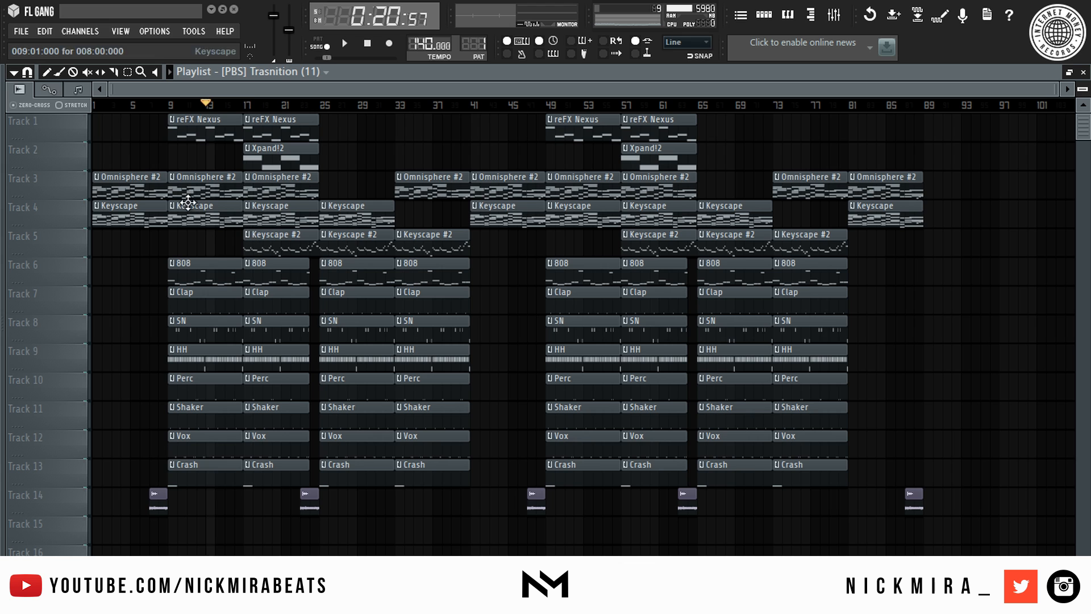
scroll(178, 109, "up", 4)
scroll(178, 110, "up", 1)
mouse_move(178, 109)
left_mouse_down()
mouse_move(127, 118)
mouse_move(176, 130)
left_mouse_up()
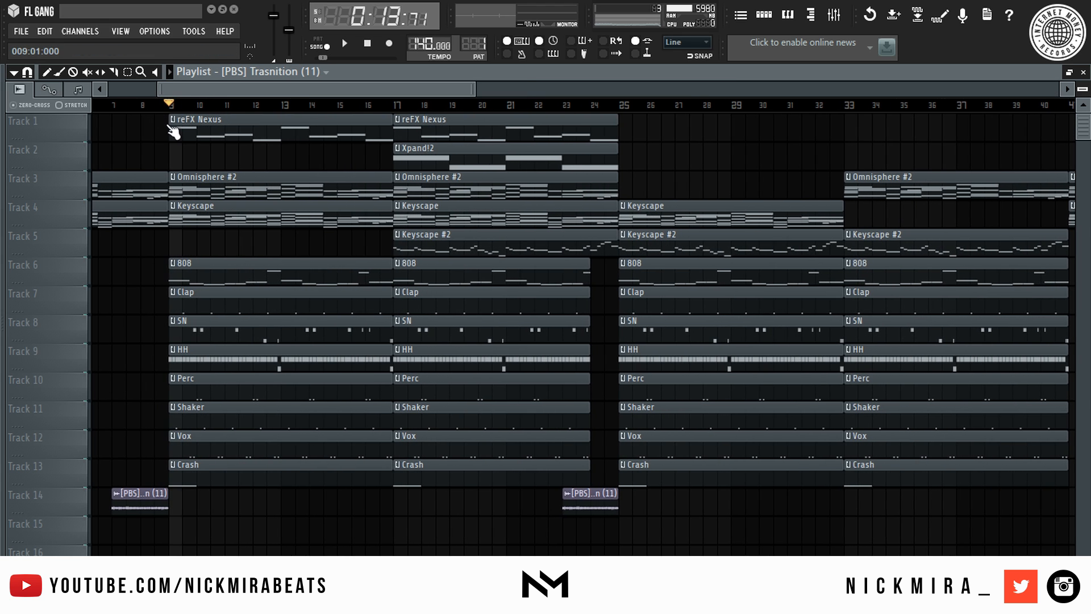
key("alt+t")
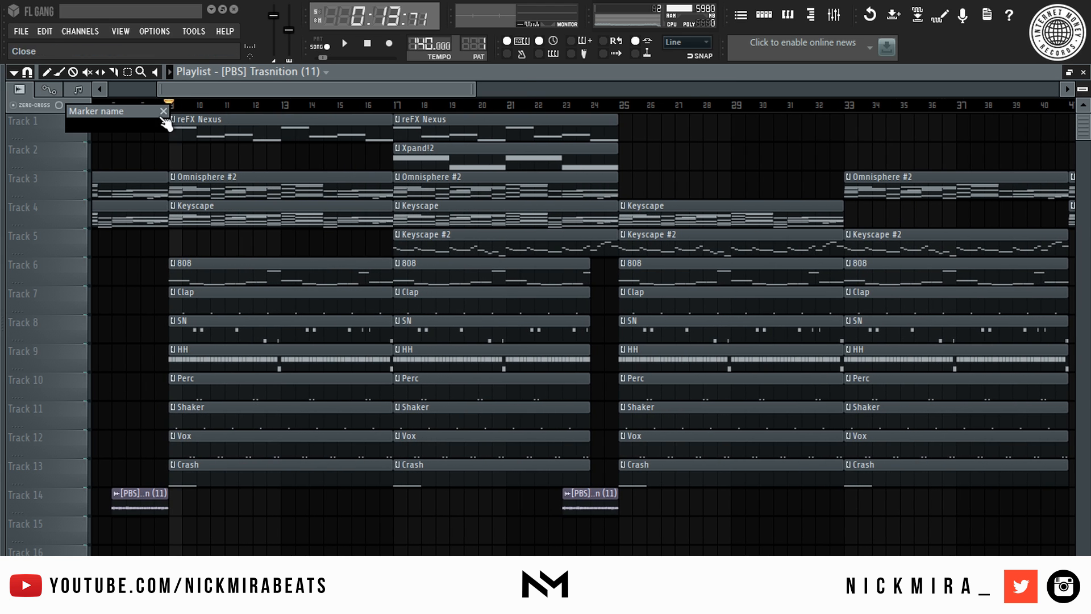
type("Hook")
key("Return")
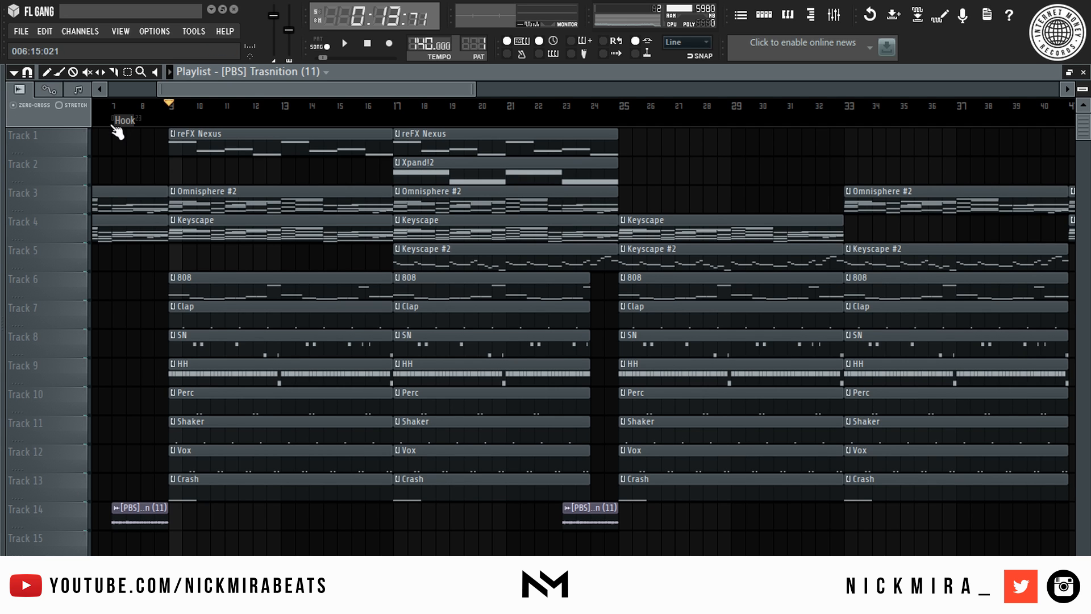
left_click_drag(114, 119, 168, 107)
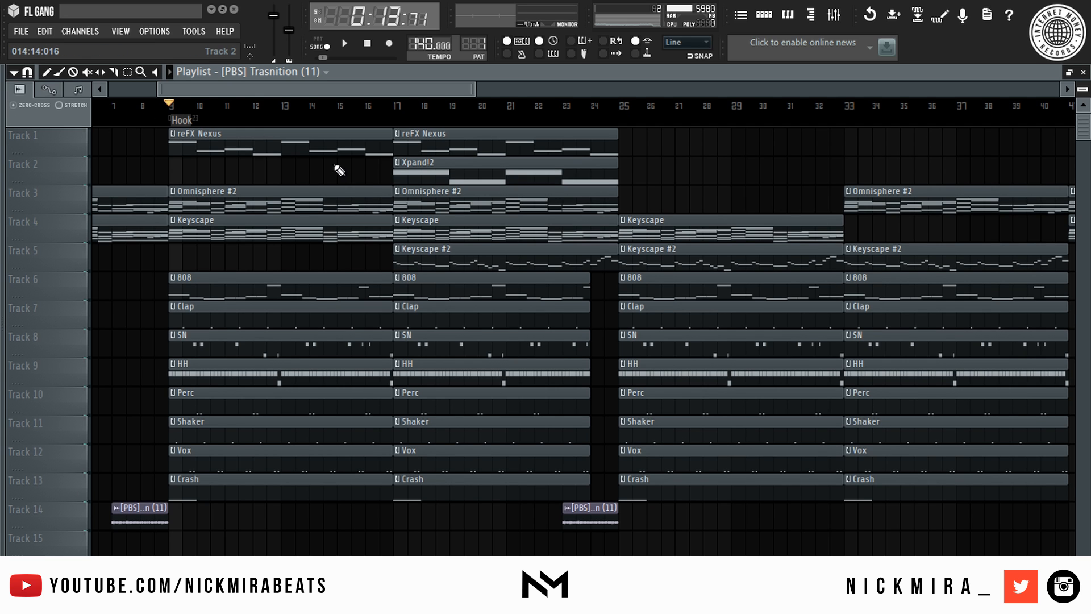
Step: Add a time marker named Verse and place it at bar 25
key("alt+t")
type("Verse")
key("Return")
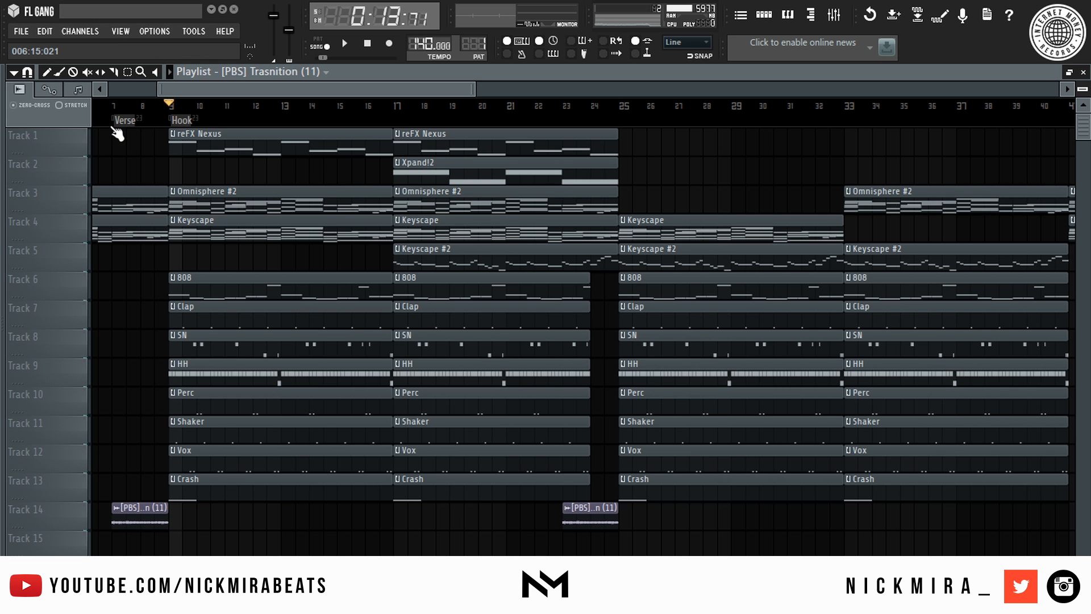
mouse_move(117, 121)
left_mouse_down()
mouse_move(495, 147)
mouse_move(644, 177)
left_mouse_up()
key("space")
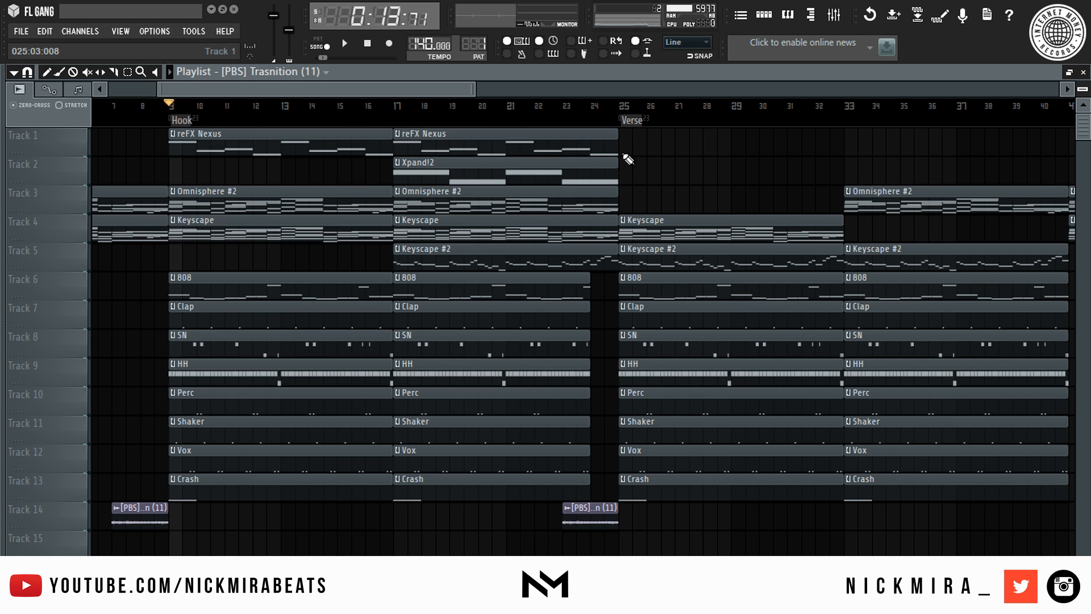
Step: Stop playback, add a time marker named Bridge, and place it at bar 41
scroll(629, 117, "down", 5)
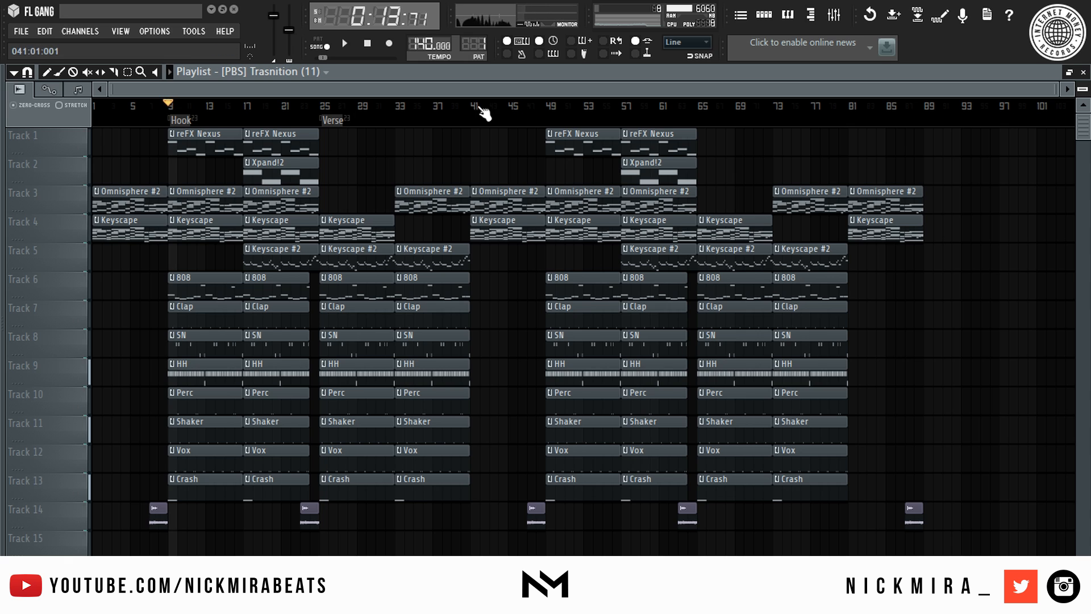
key("space")
left_click_drag(351, 102, 176, 212)
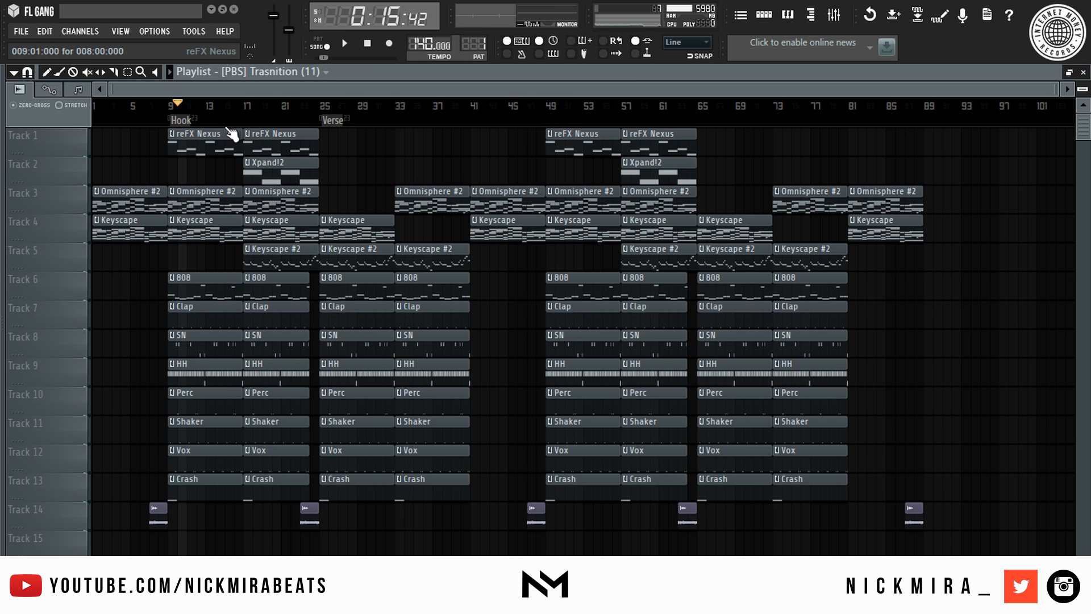
left_click_drag(338, 107, 511, 134)
key("alt+t")
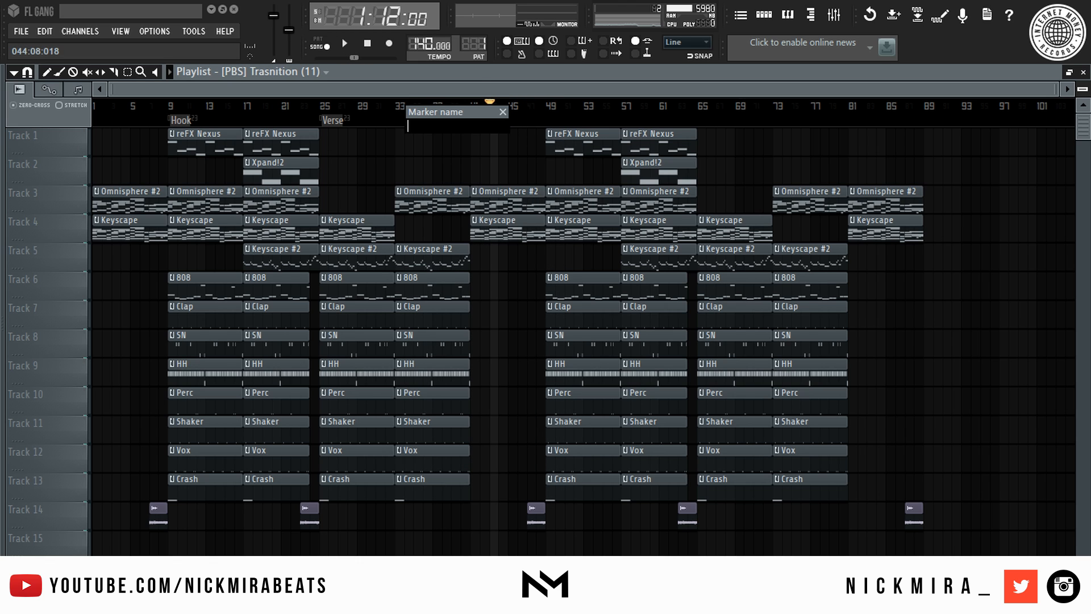
type("Bridge")
key("Return")
left_click(97, 123)
left_click_drag(94, 123, 478, 141)
Step: Add a second time marker named Hook and place it at bar 49
key("alt+t")
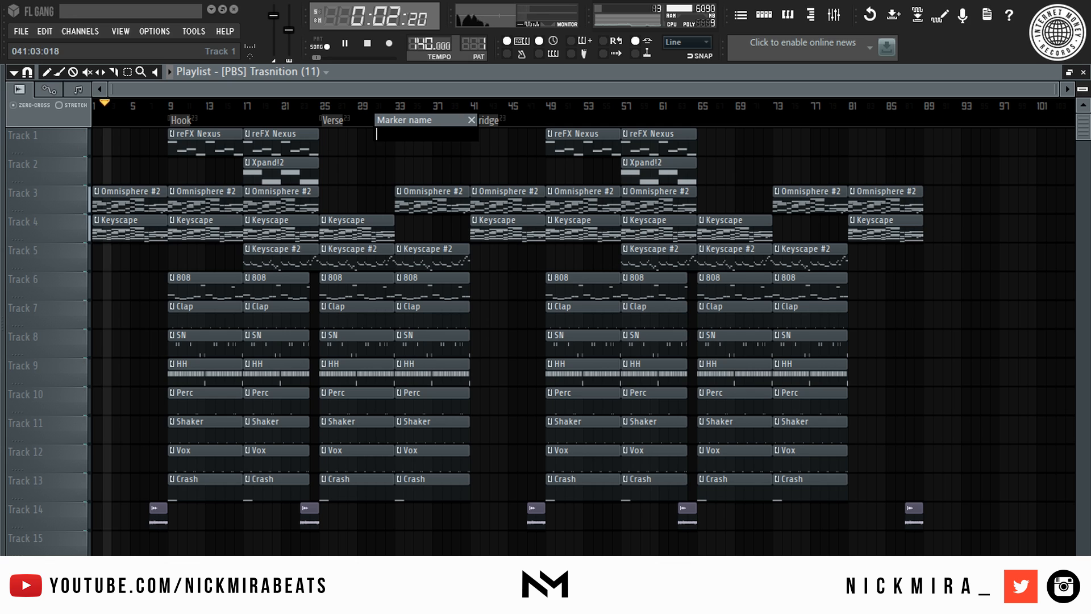
type("Hook")
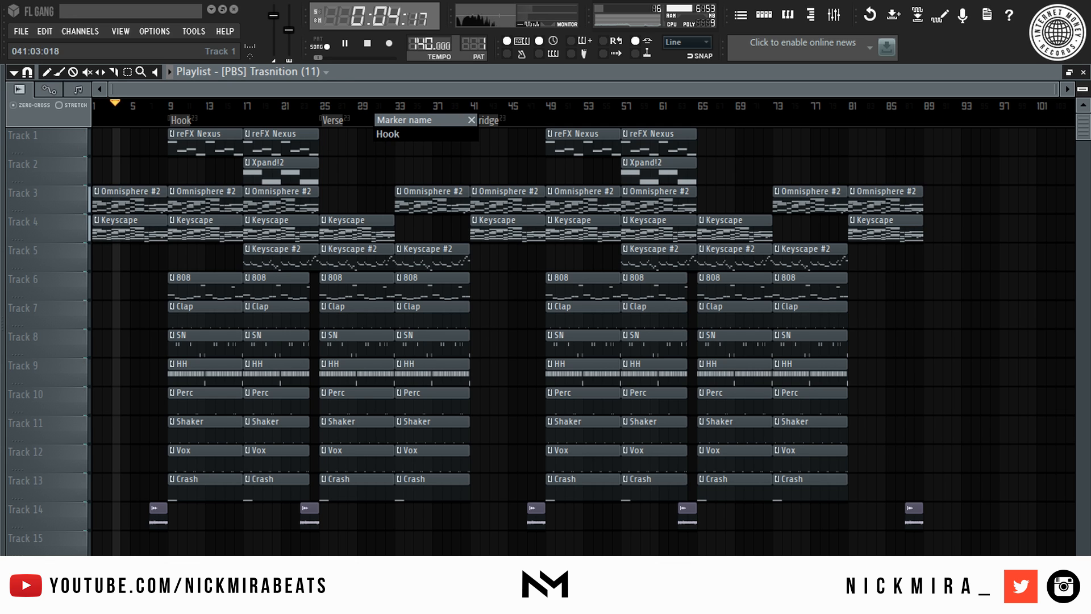
key("Return")
left_click_drag(92, 124, 550, 133)
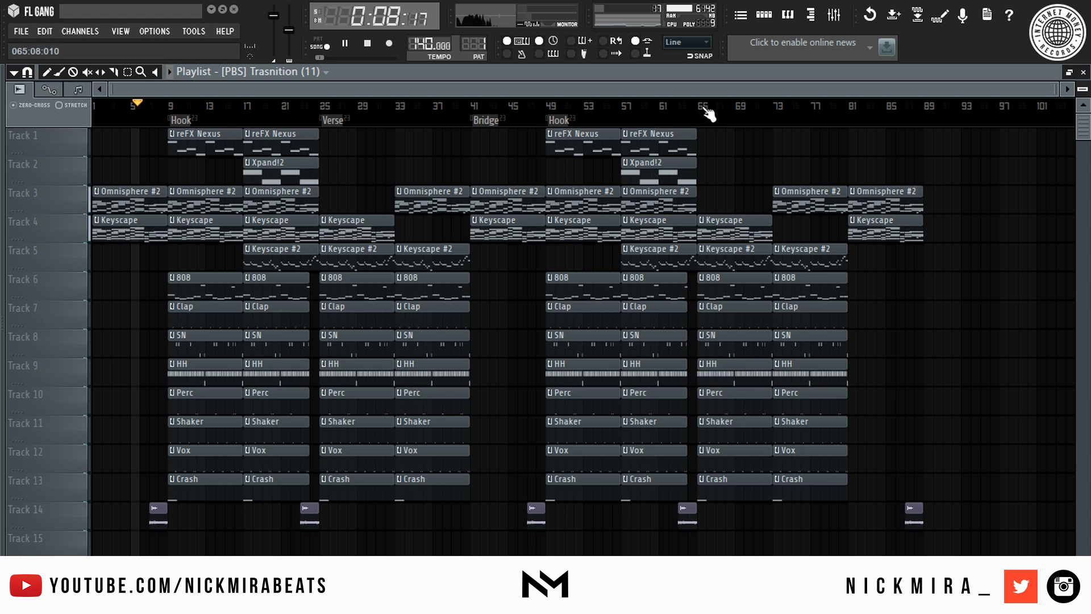
Step: Select the time range from bar 65 to 81 and add a Verse marker at its start
left_click_drag(699, 108, 851, 133)
key("alt+t")
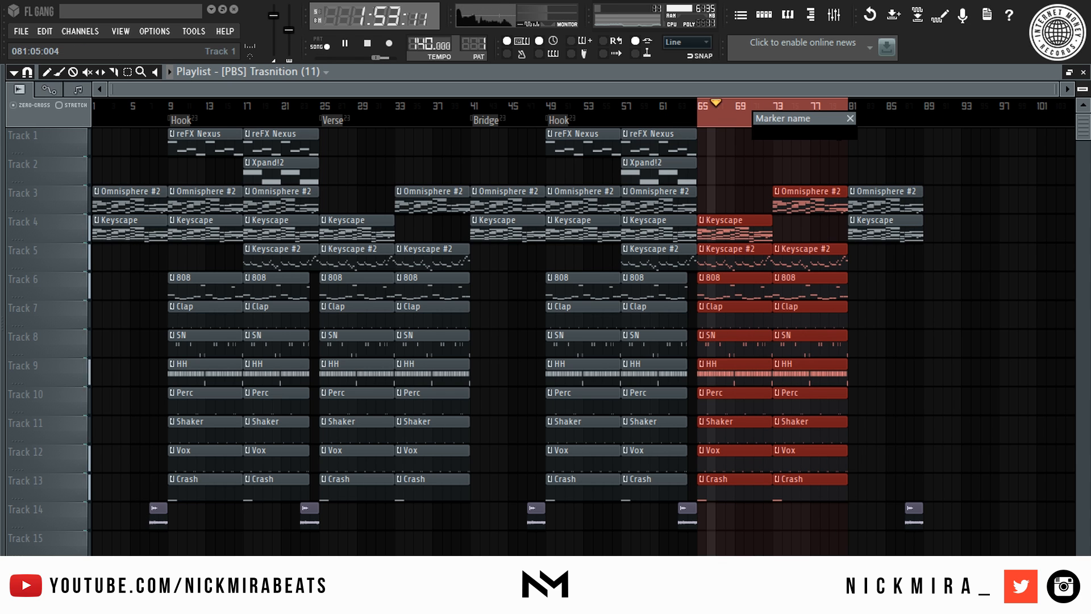
type("Verse")
key("Return")
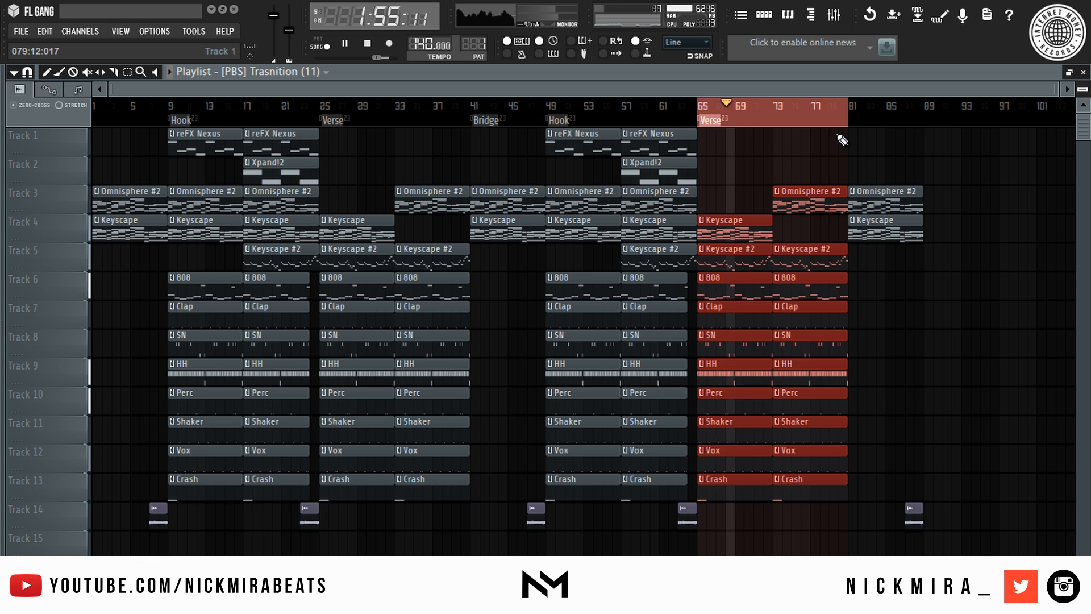
Step: Select bars 81 to 89 on the timeline and add a Bridge marker at bar 81
key("ctrl+d")
left_click(857, 114)
left_click(852, 113)
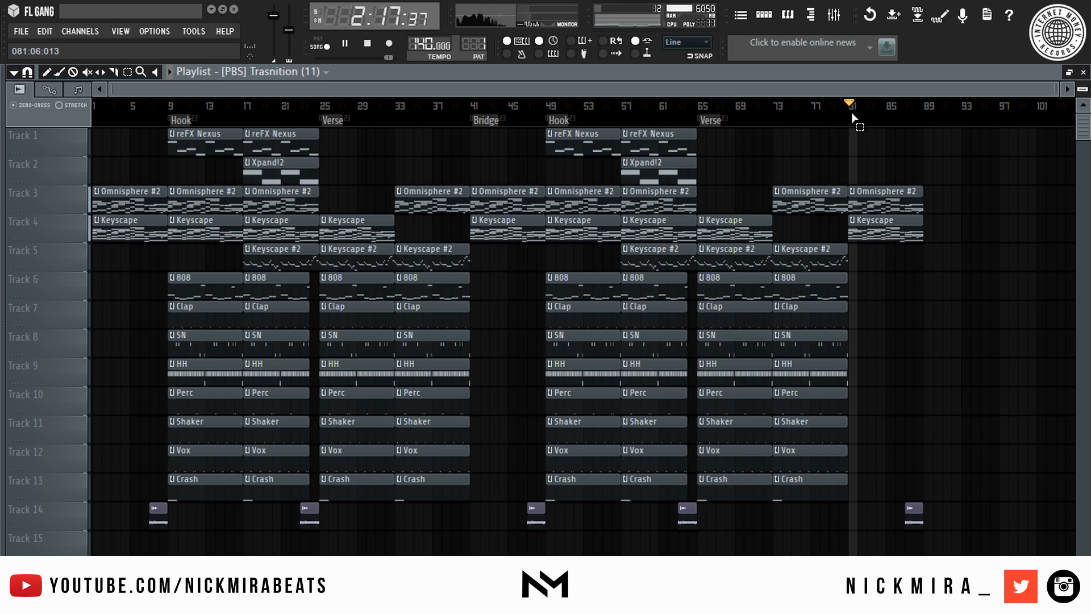
left_click_drag(852, 114, 922, 118)
key("ctrl+d")
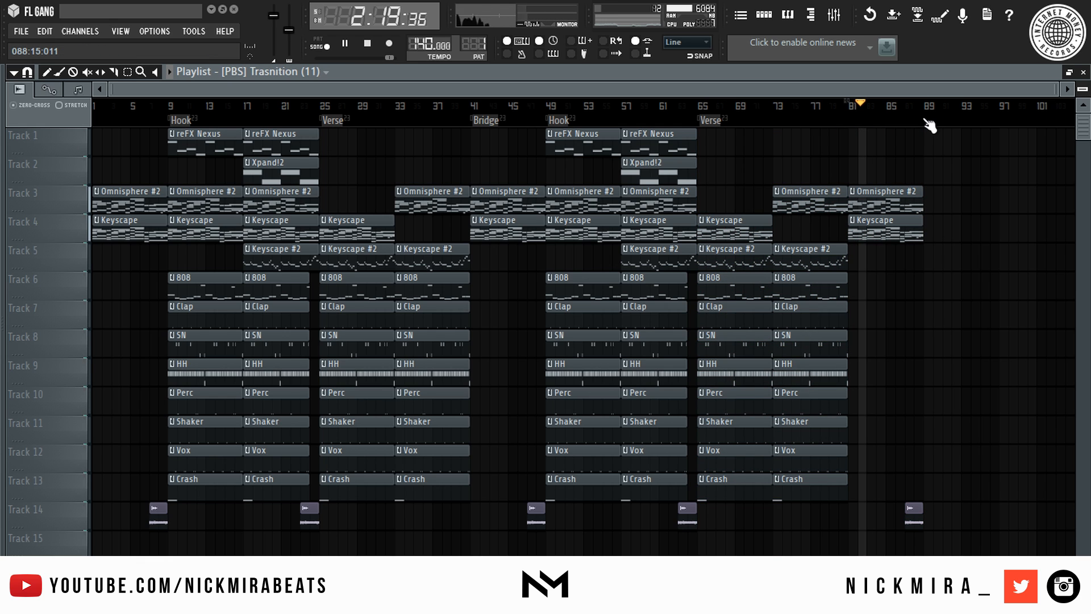
left_click(858, 116)
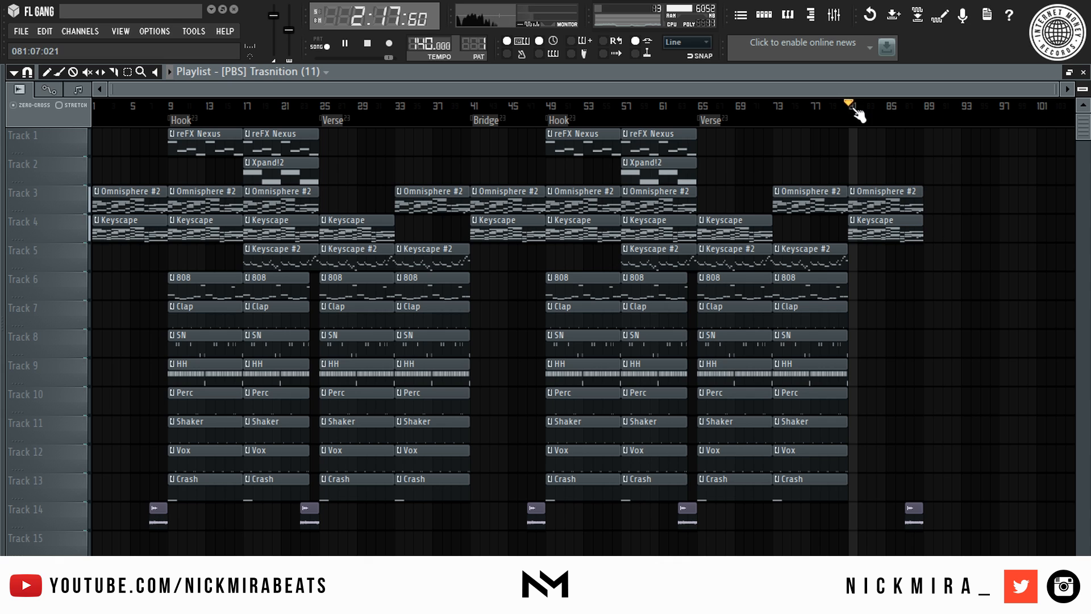
left_click(852, 114)
left_click_drag(851, 115, 926, 137)
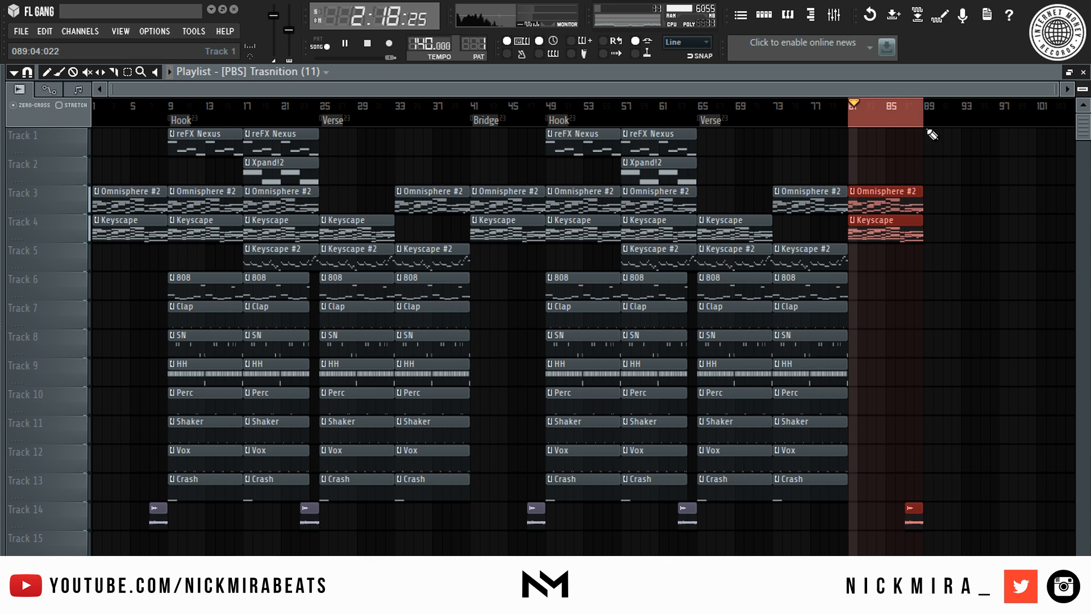
key("alt+t")
type("Bridg")
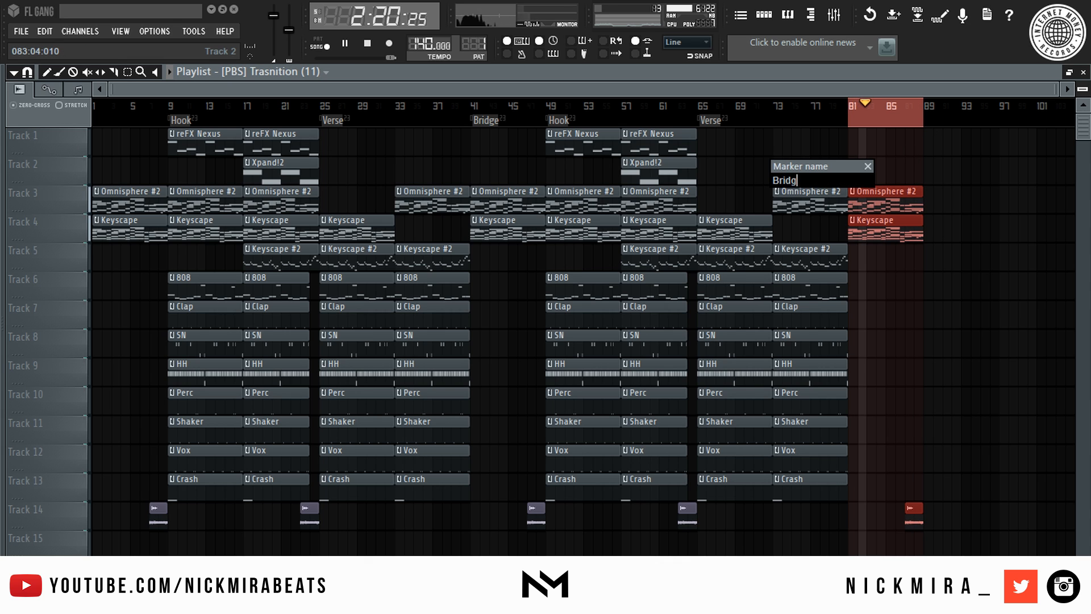
type("e")
key("Return")
Step: Duplicate all clips from bars 49 to 89 so the copy starts at bar 89
left_click_drag(565, 131, 855, 496)
key("ctrl+b")
key("ctrl+d")
scroll(732, 117, "down", 3)
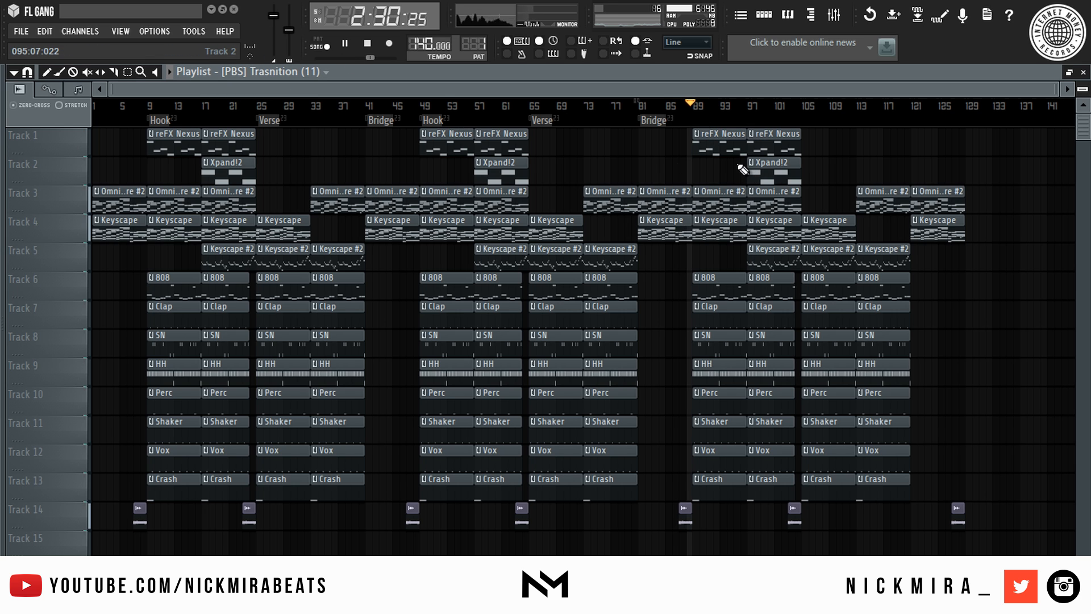
Step: Add a Hook marker for the copied section and place it at bar 89
key("alt+t")
type("H")
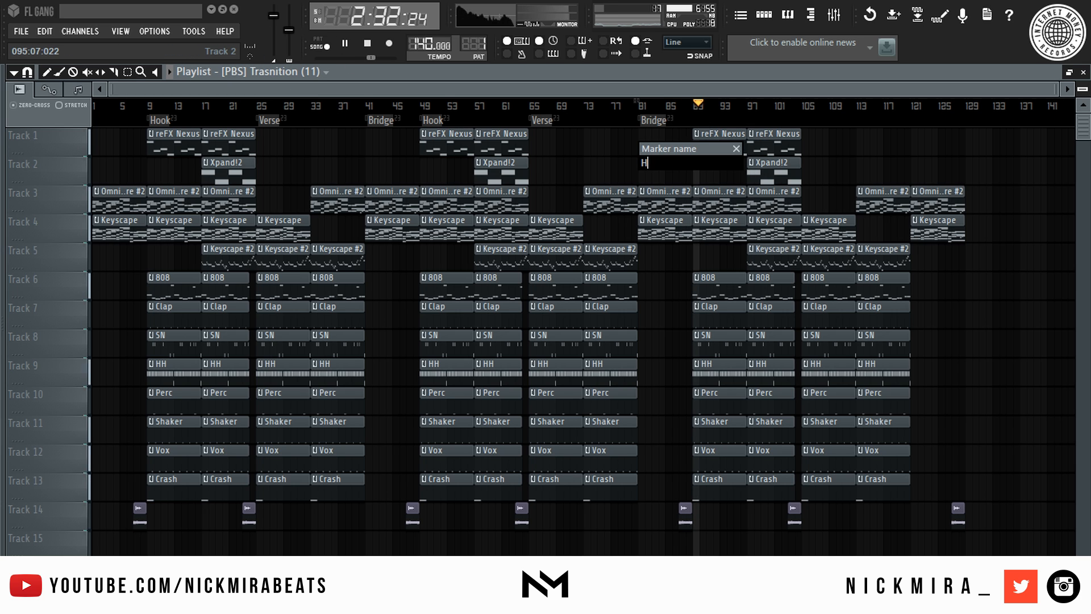
type("ook")
key("Return")
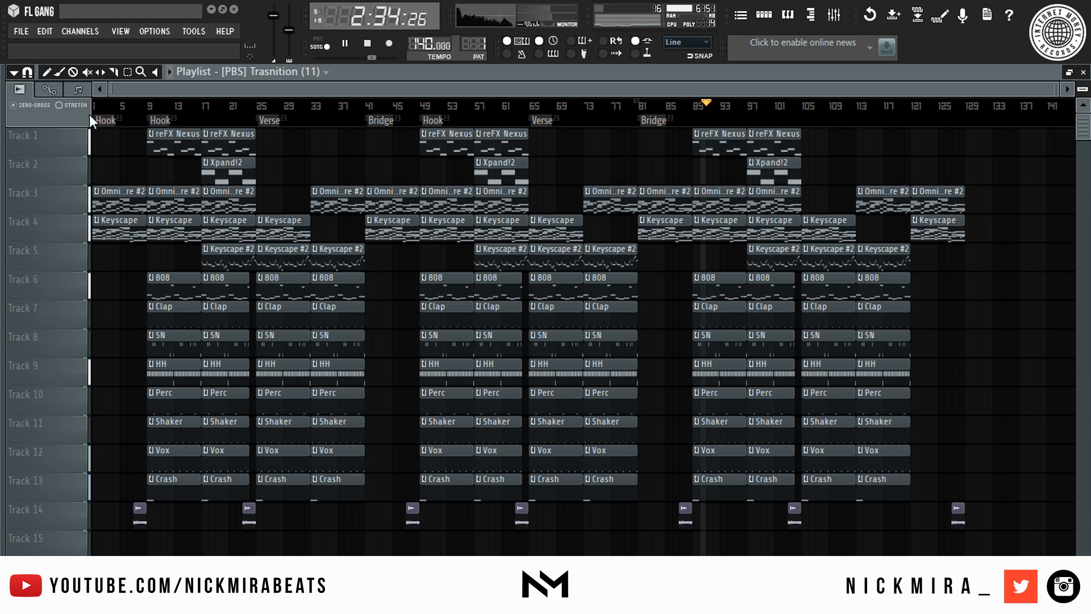
left_click_drag(97, 118, 699, 118)
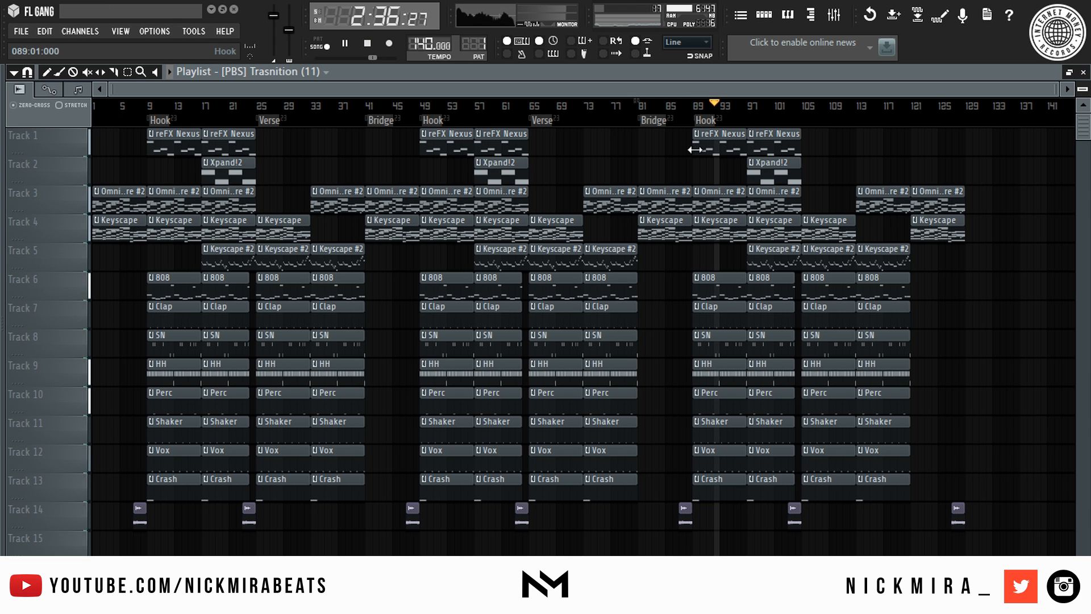
Step: Add a Verse marker for the copied section and place it at bar 105
key("alt+t")
type("Verse")
key("Return")
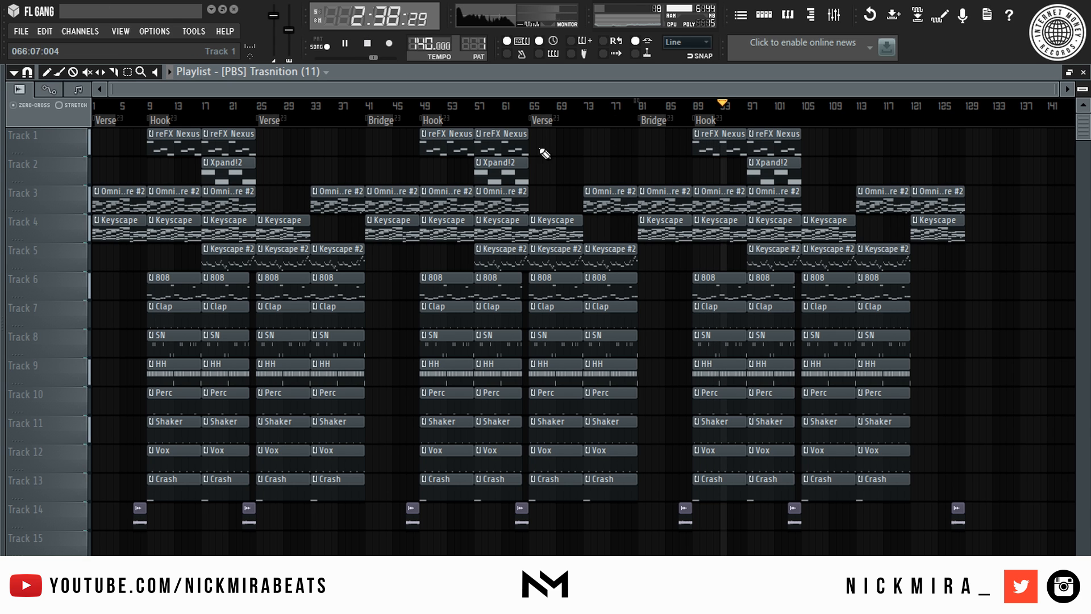
left_click_drag(102, 119, 801, 118)
left_click_drag(798, 171, 803, 173)
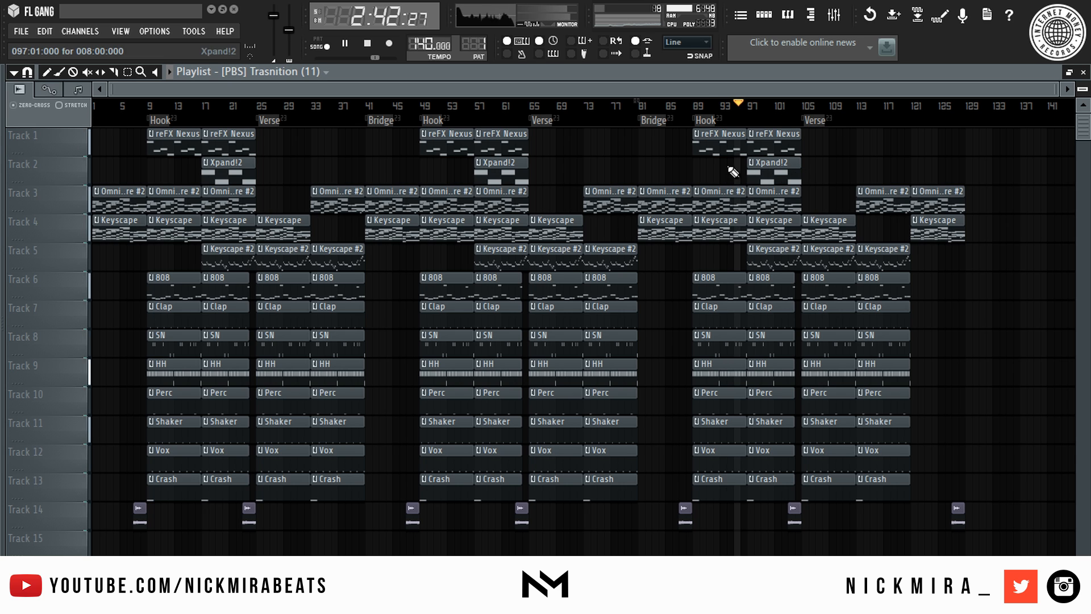
Step: Add a time marker named Outro and place it at bar 121, where the drums end
key("alt+t")
type("O")
type("utro")
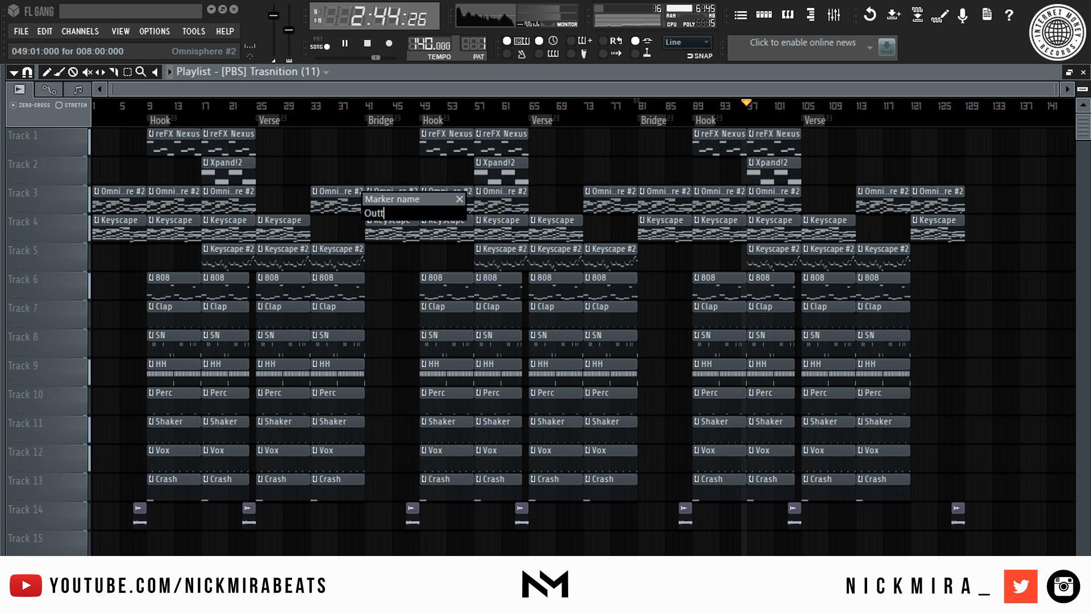
key("Return")
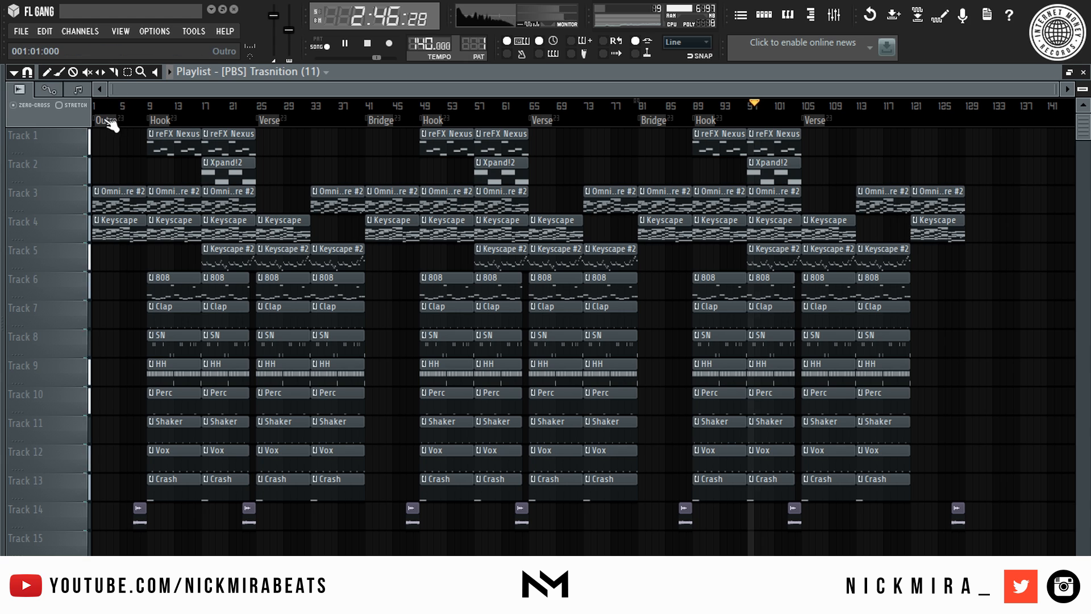
left_click_drag(97, 120, 914, 168)
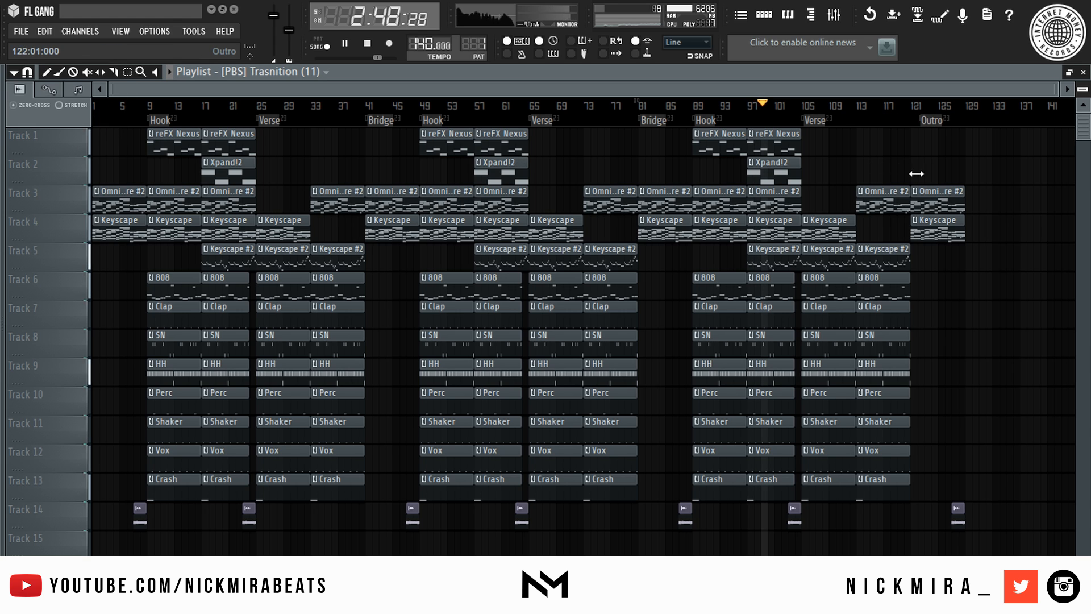
Step: Add a time marker named Intro at bar 1 and check the end of the arrangement
key("alt+t")
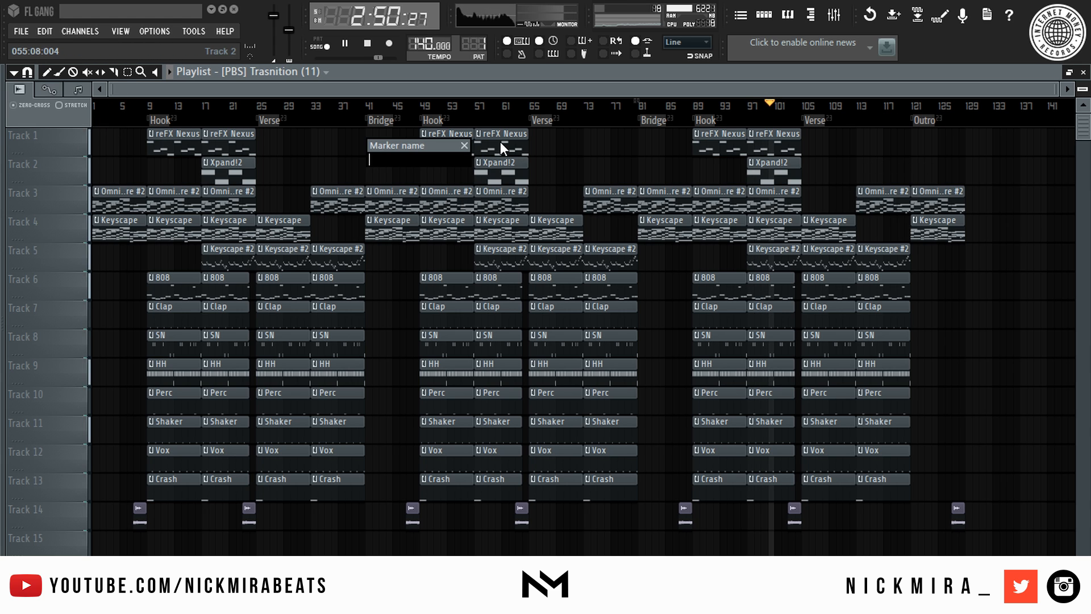
type("Intro")
key("Return")
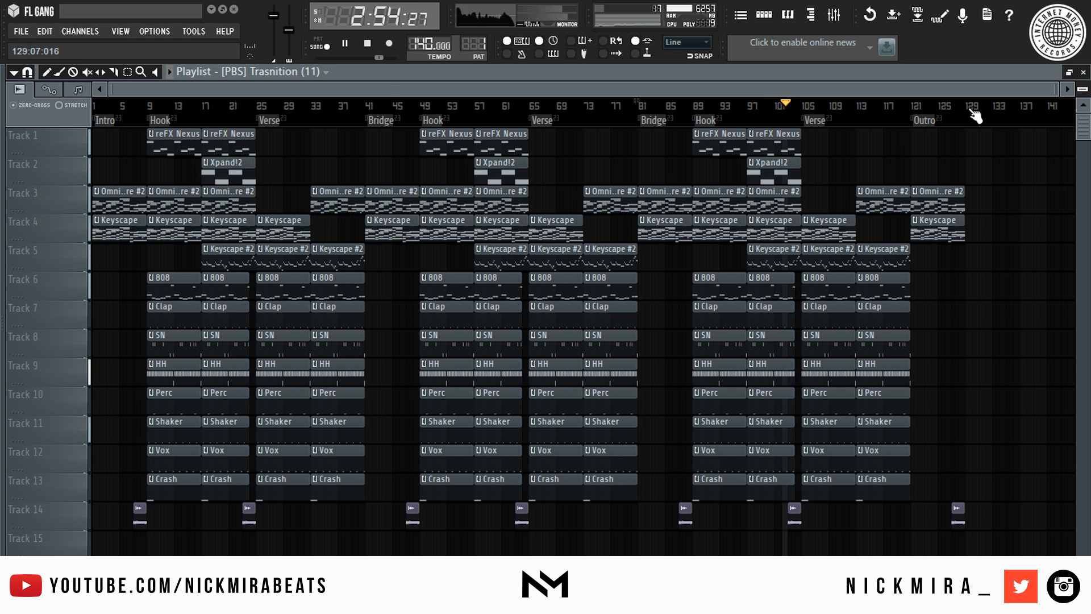
scroll(977, 115, "up", 3)
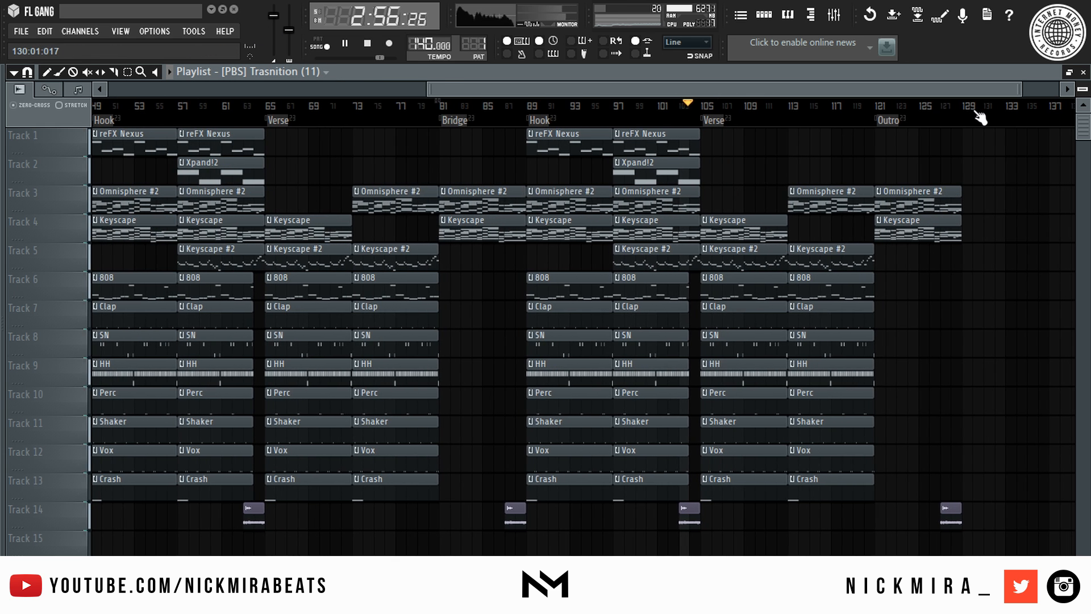
scroll(981, 116, "down", 3)
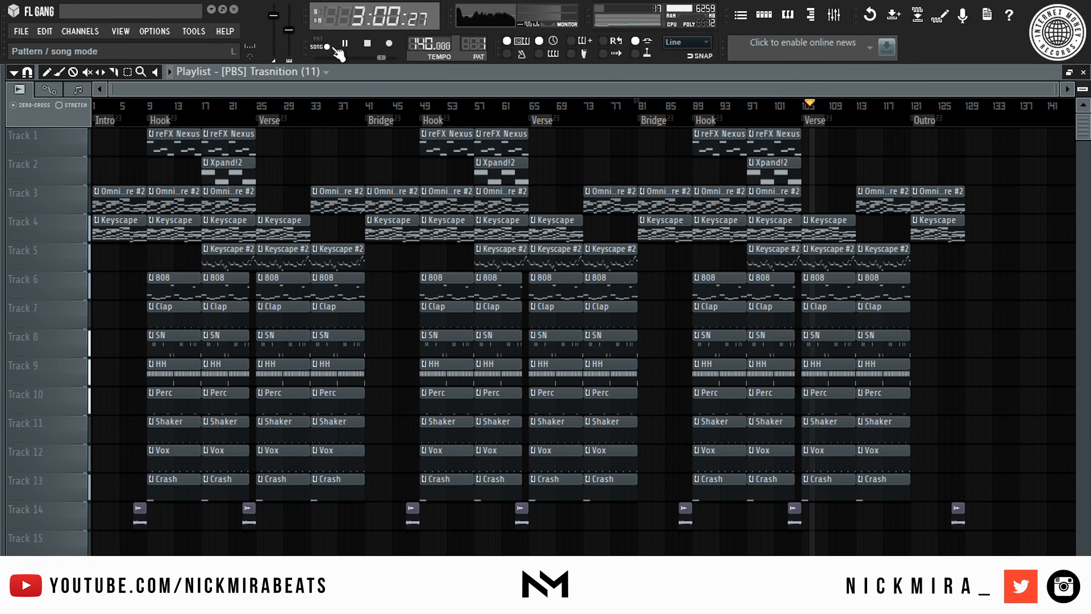
Step: Stop playback, remove the stray transition clip from Track 2, and move the playhead to the Outro section
key("space")
left_click(930, 110)
left_click(658, 159)
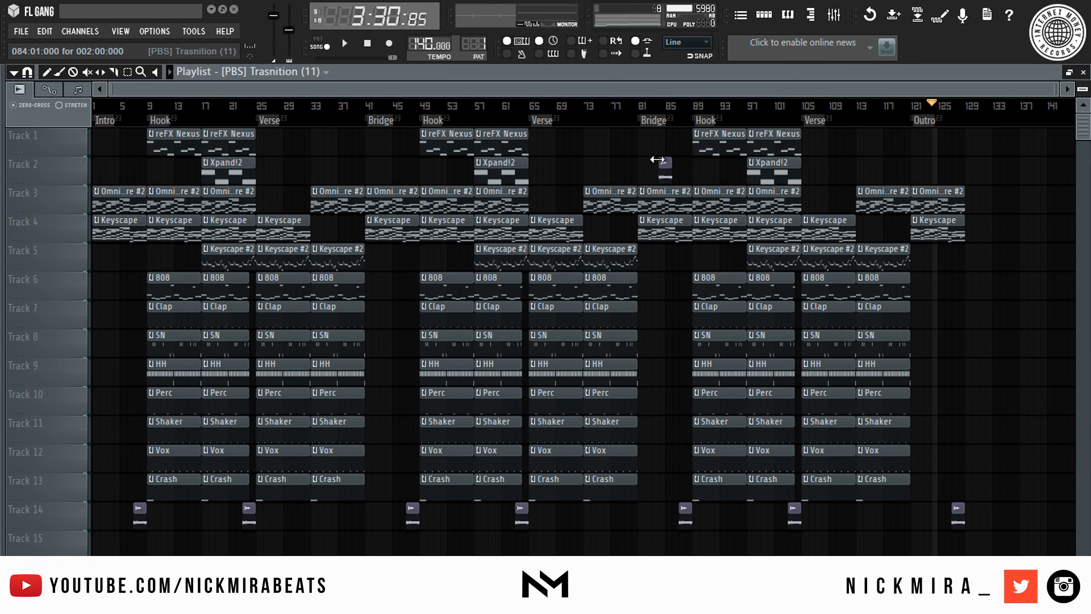
right_click(669, 166)
left_click(745, 141)
left_click(760, 273)
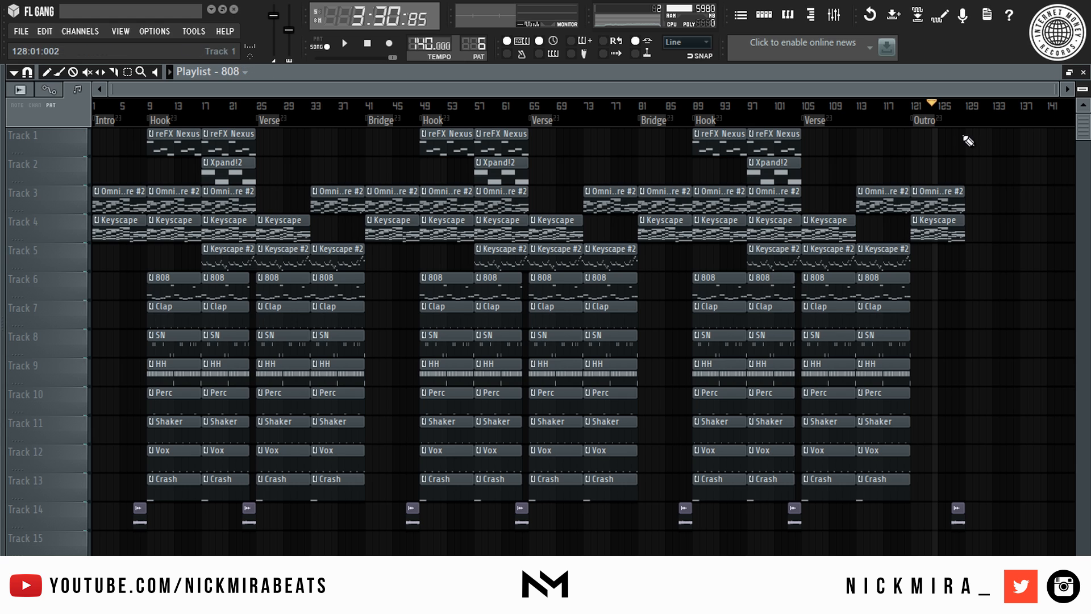
left_click_drag(972, 109, 917, 137)
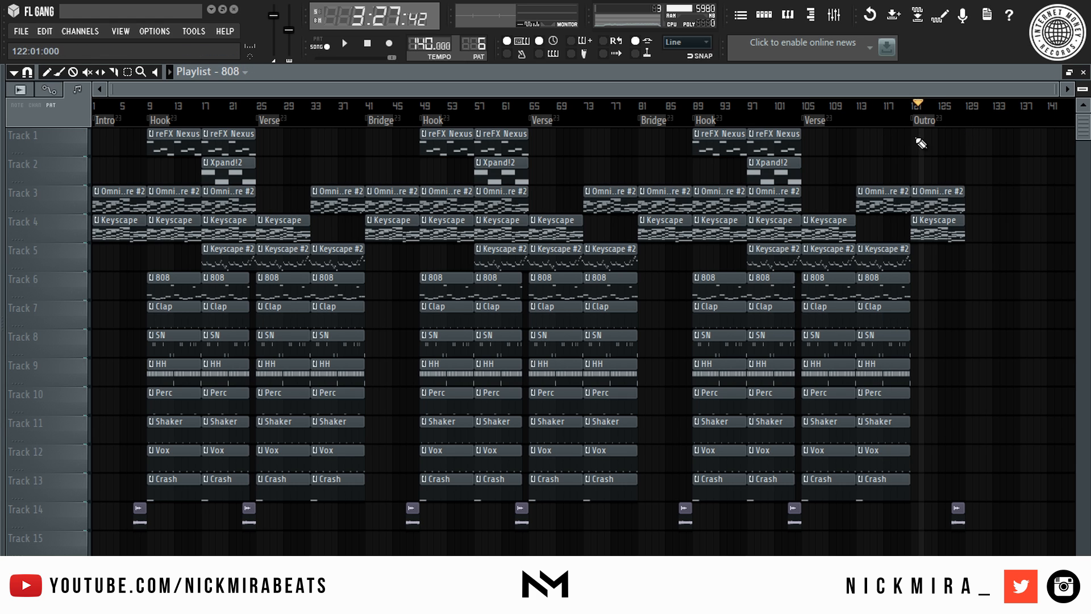
Step: Create an automation clip for the master volume and put the playhead at bar 121
right_click(275, 19)
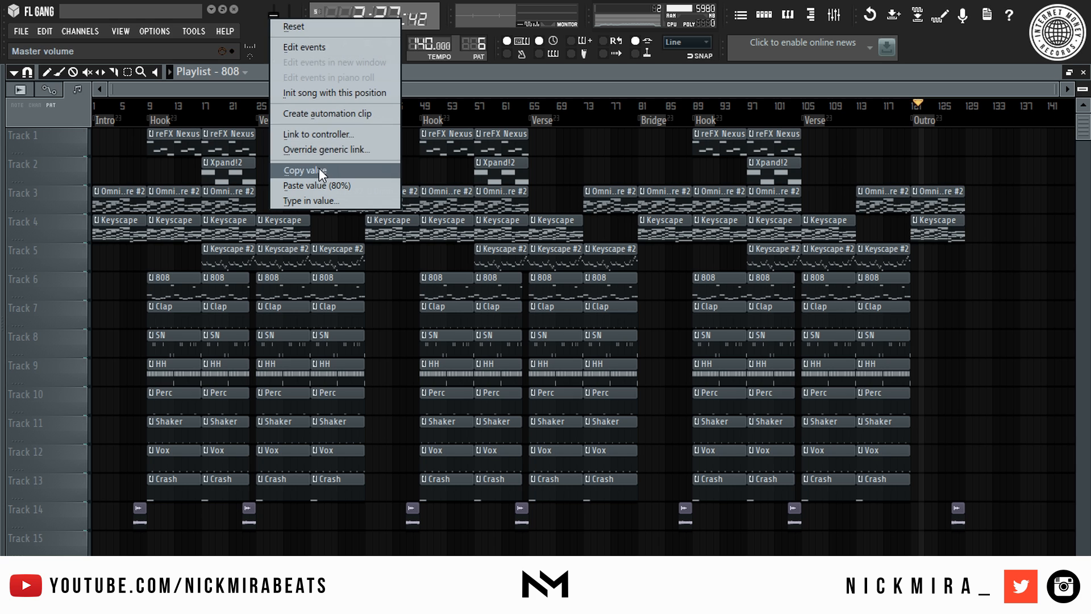
left_click(318, 168)
right_click(274, 19)
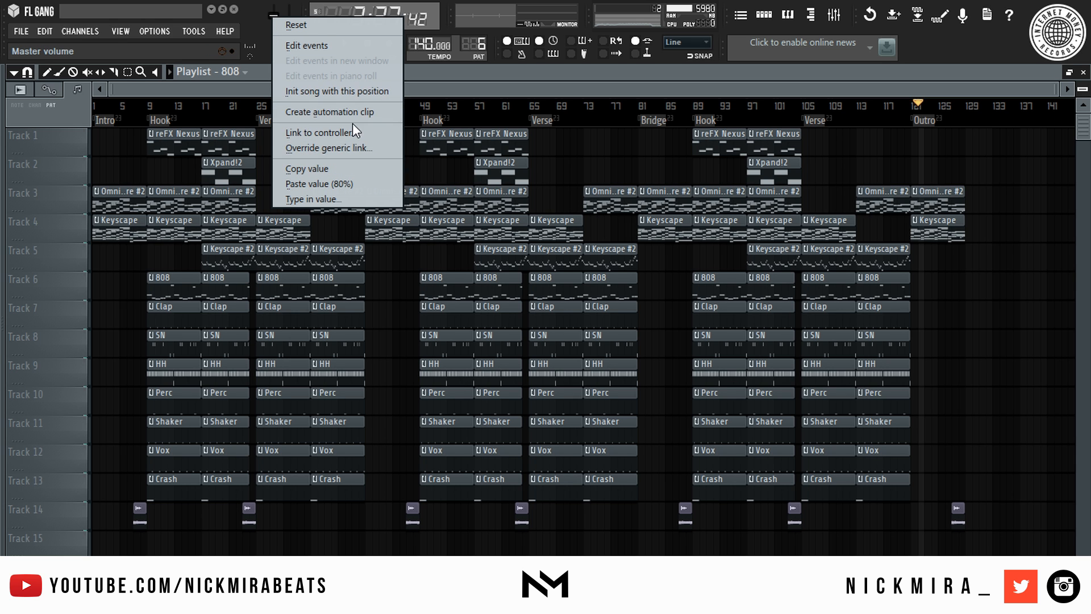
left_click(330, 112)
scroll(1034, 111, "up", 5)
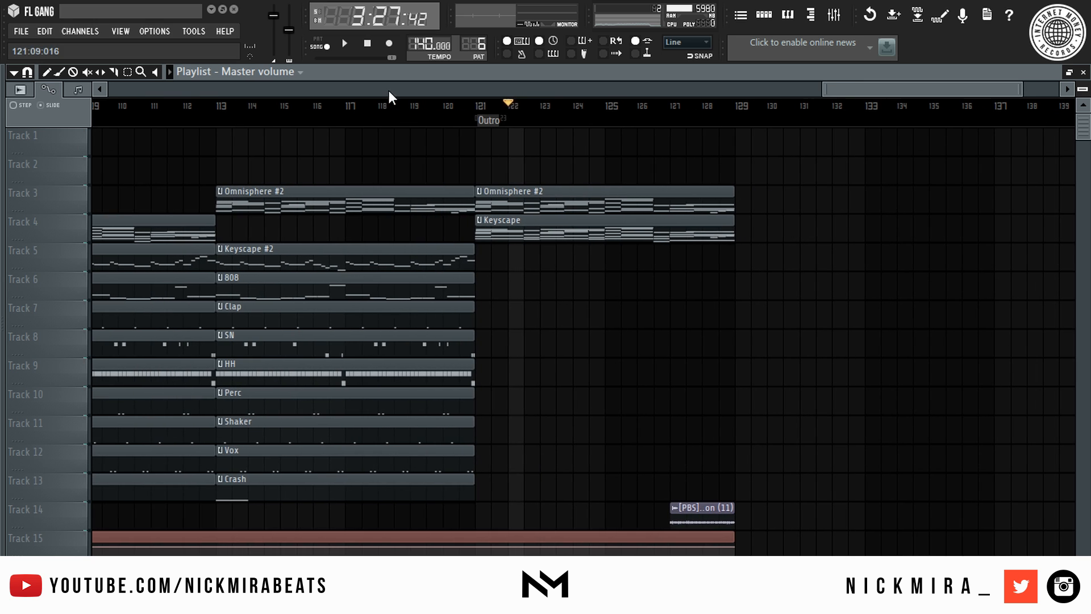
left_click(487, 108)
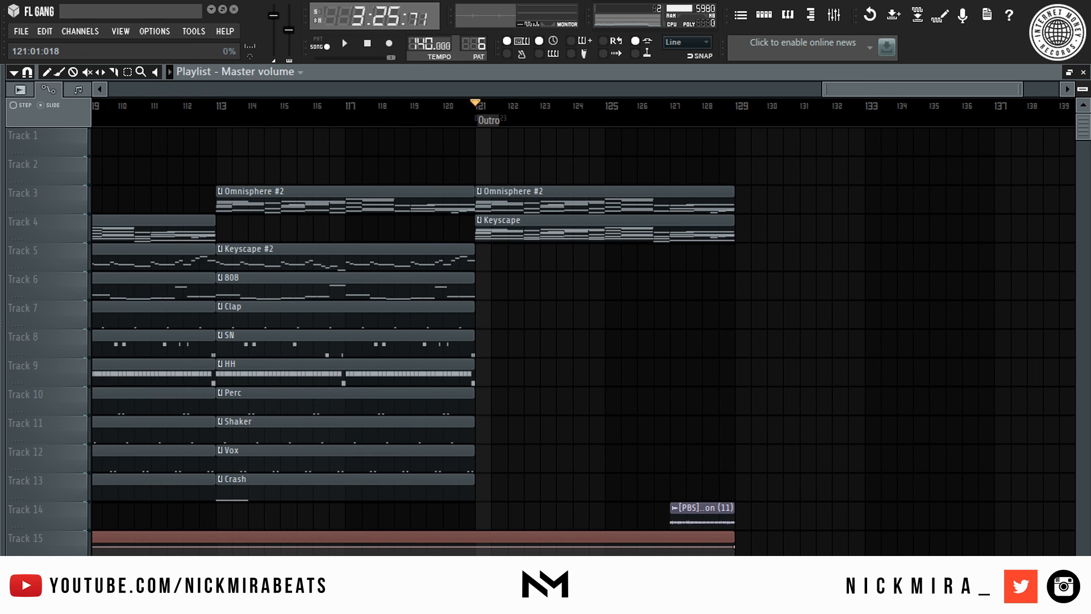
Step: Add a master volume envelope point at bar 121, level it at 78%, and lower the end point at bar 129 to 0%
right_click(483, 553)
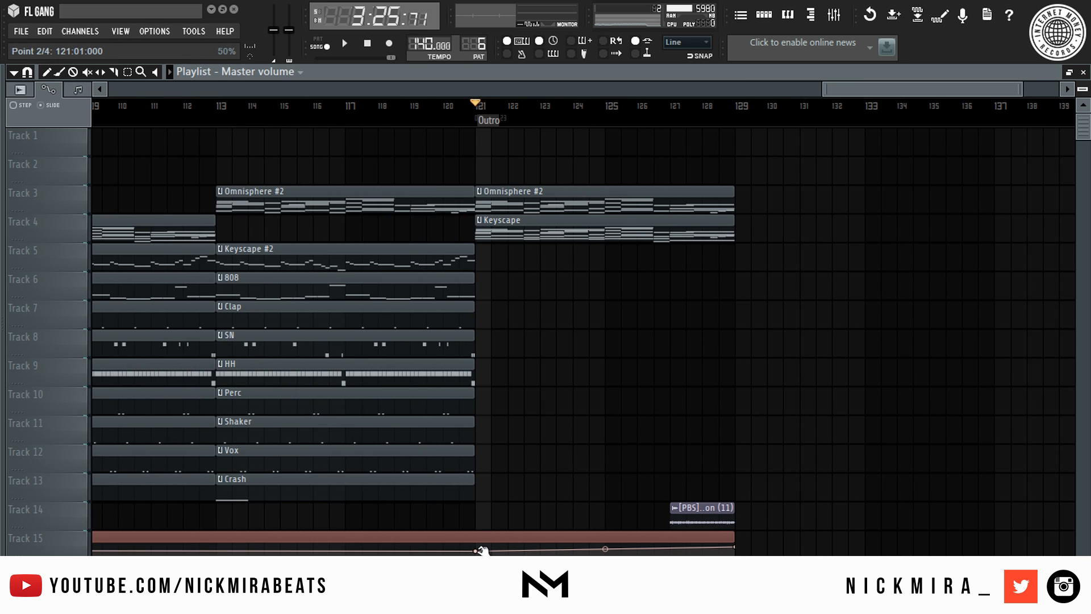
scroll(505, 472, "down", 5)
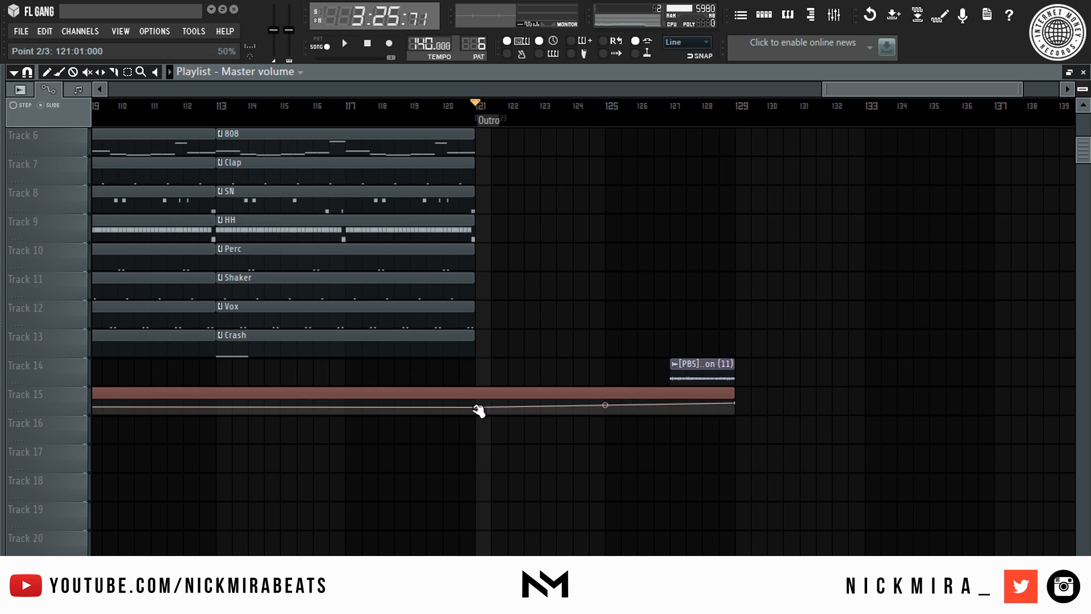
right_click(479, 407)
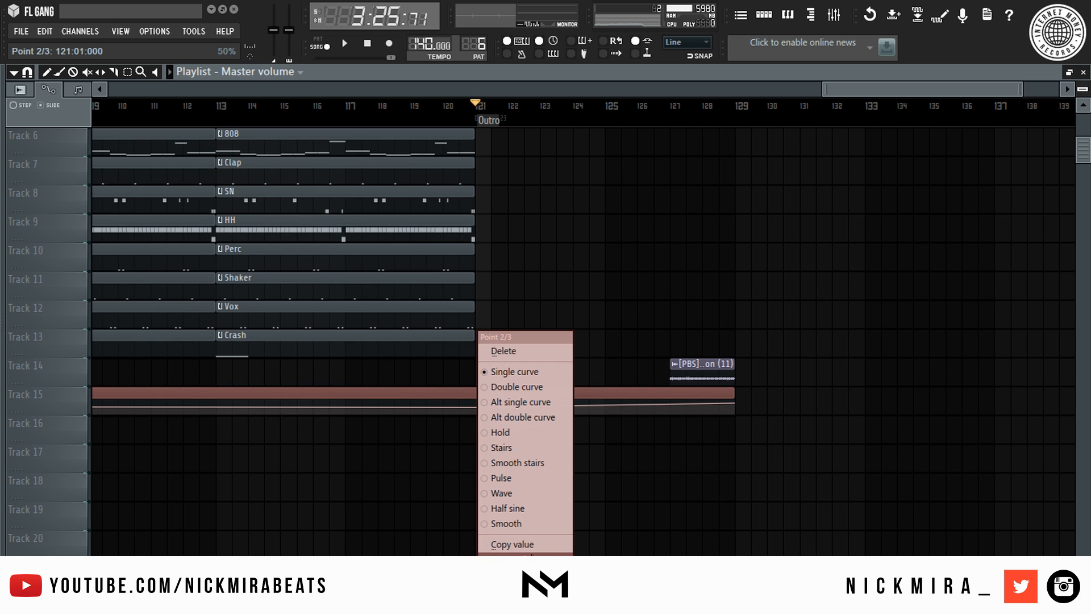
left_click(531, 554)
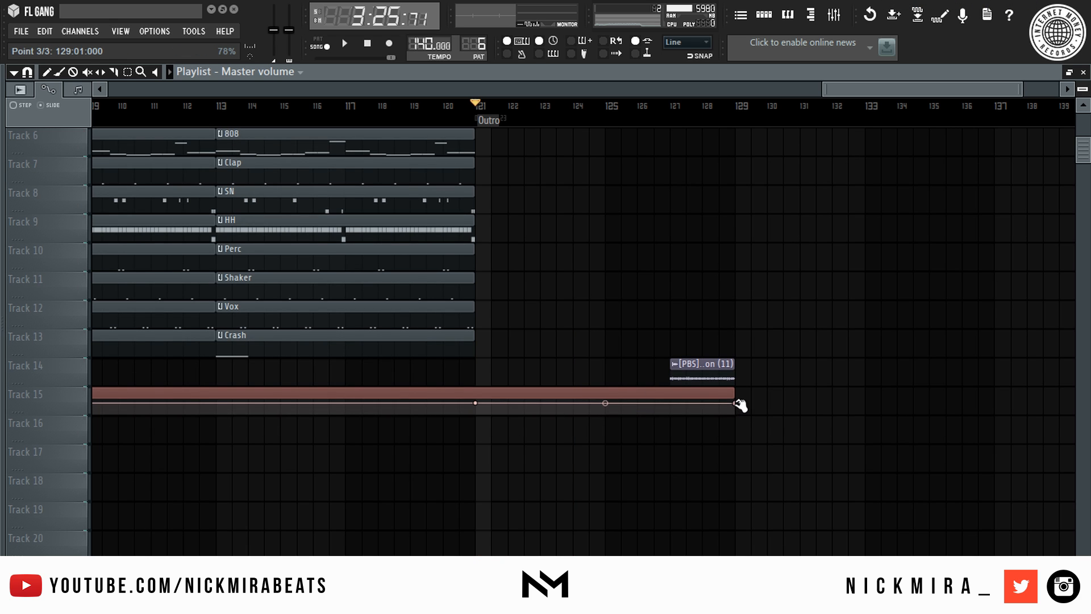
left_click_drag(740, 405, 741, 420)
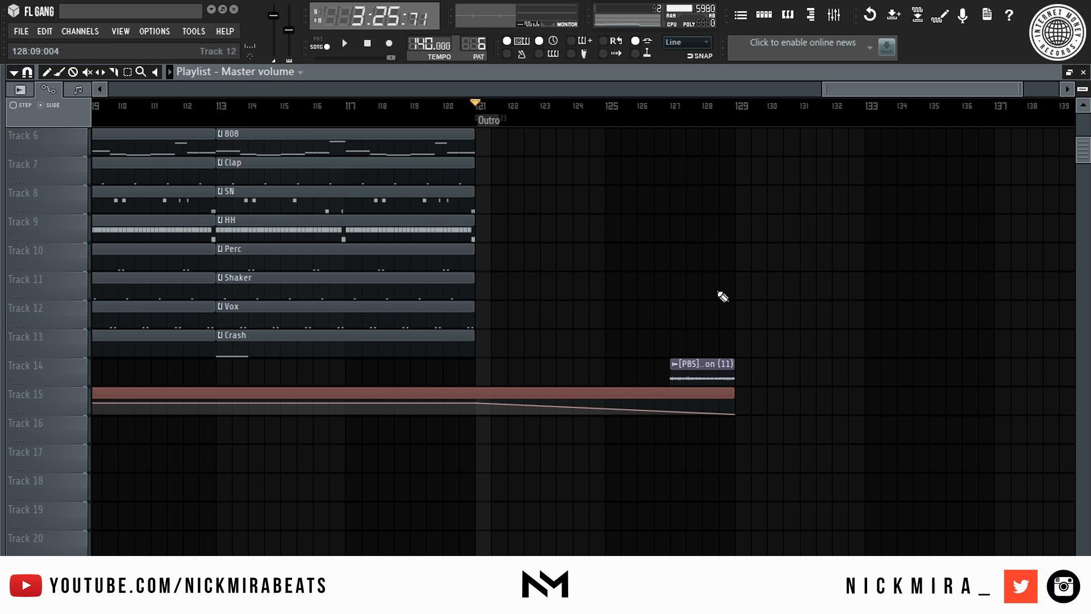
Step: Play the Outro section to check the master volume fade-out, stop playback, and play the full arrangement from bar 1
scroll(766, 141, "down", 3)
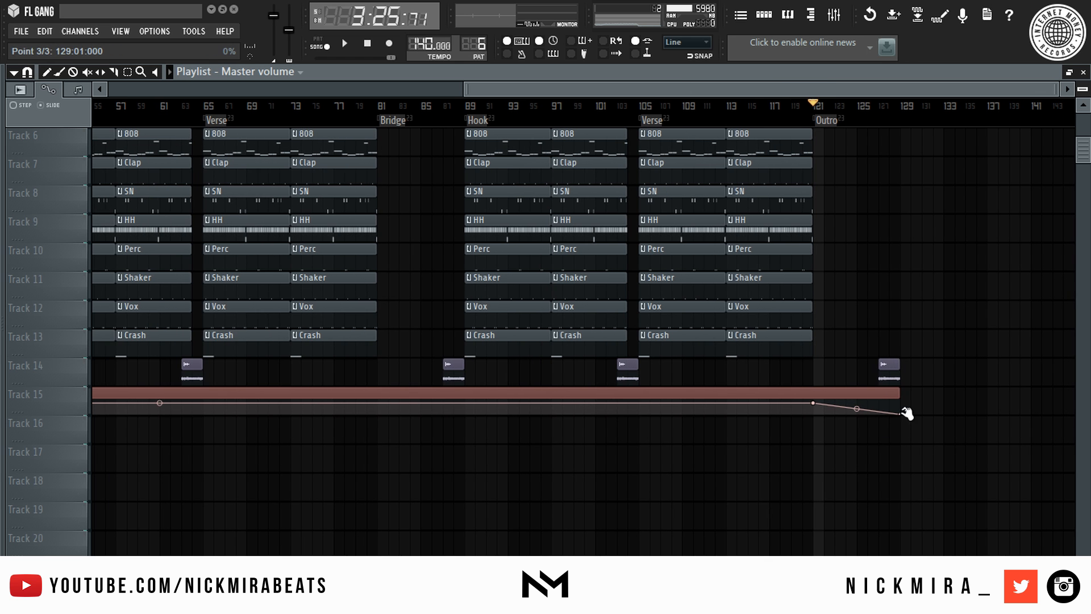
key("space")
scroll(901, 115, "down", 3)
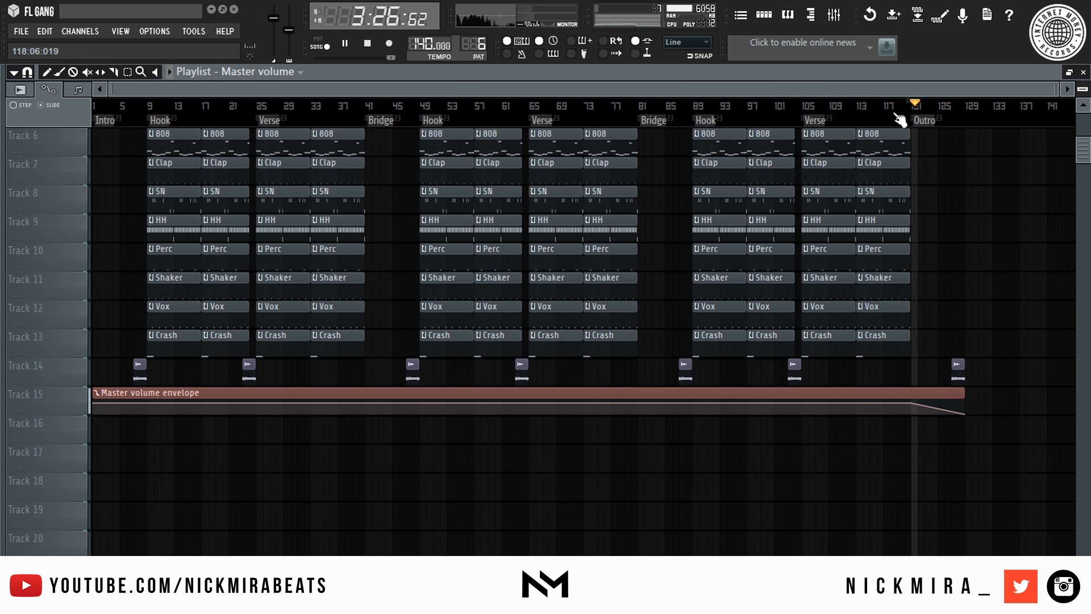
scroll(828, 214, "up", 5)
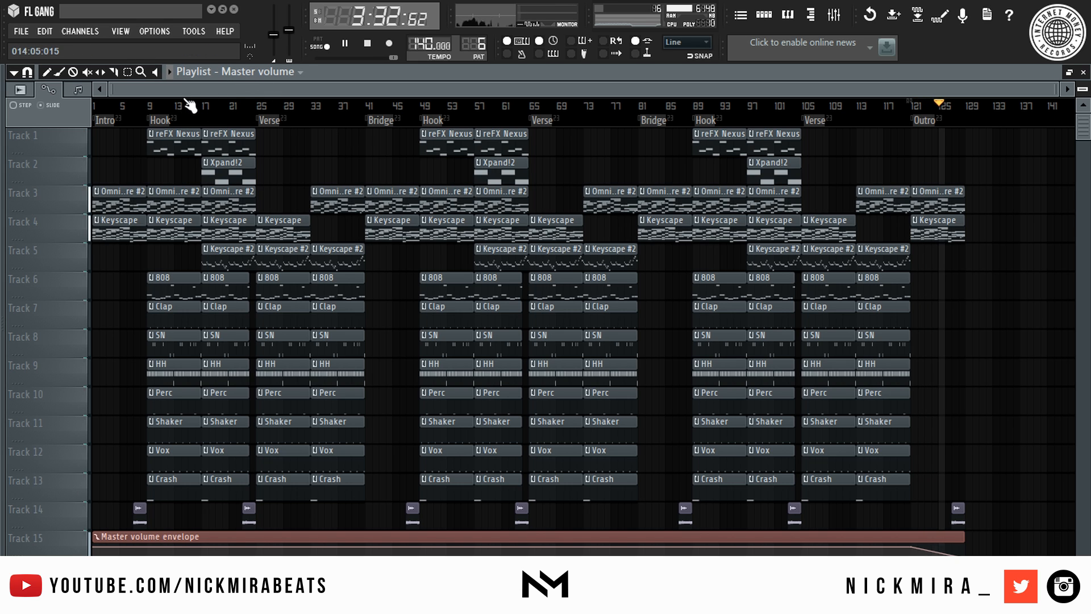
key("space")
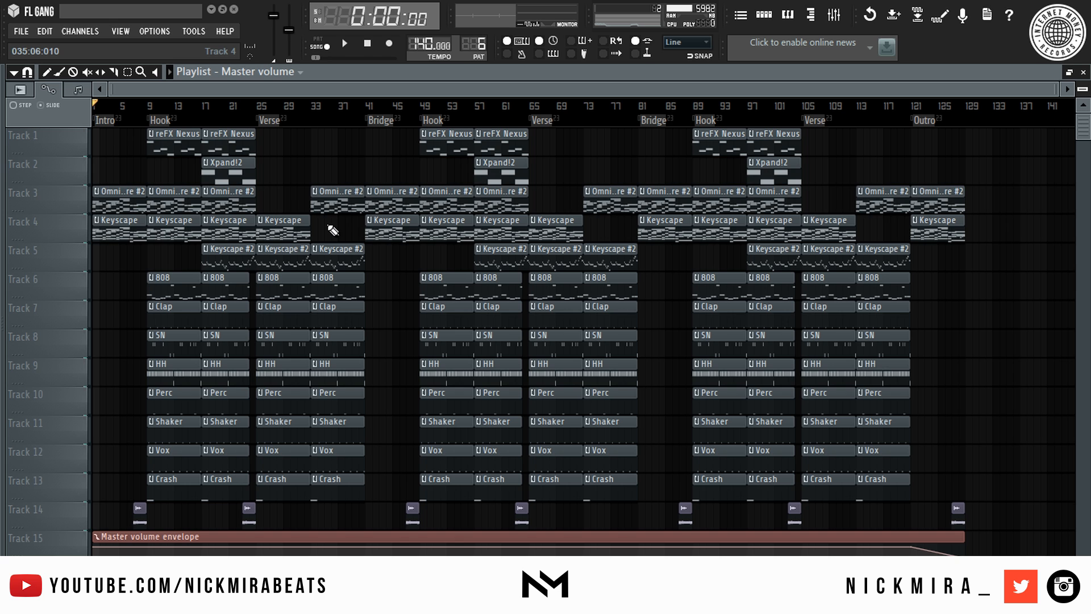
key("space")
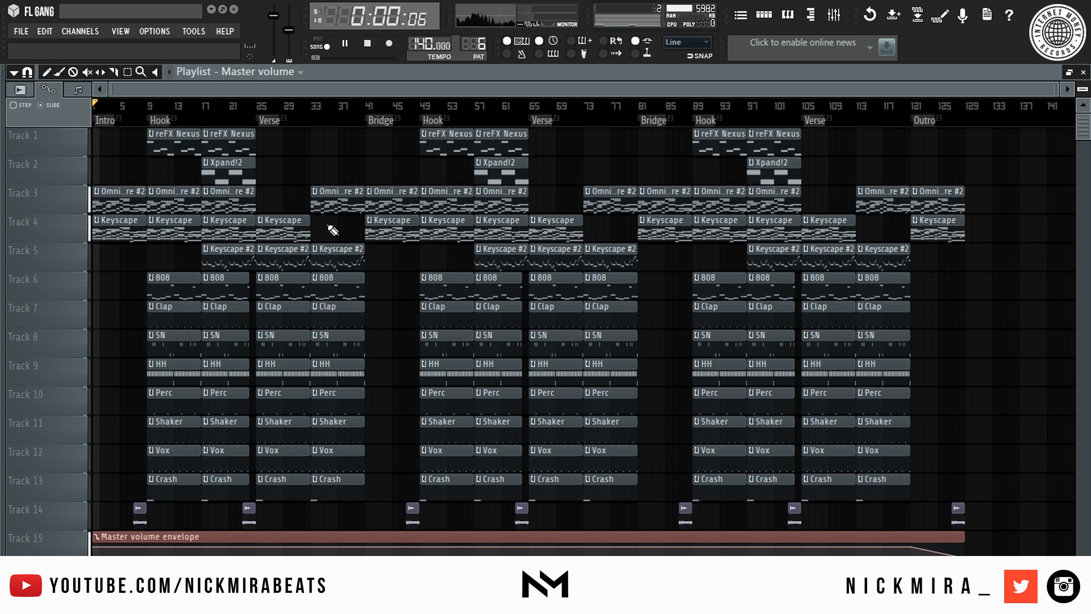